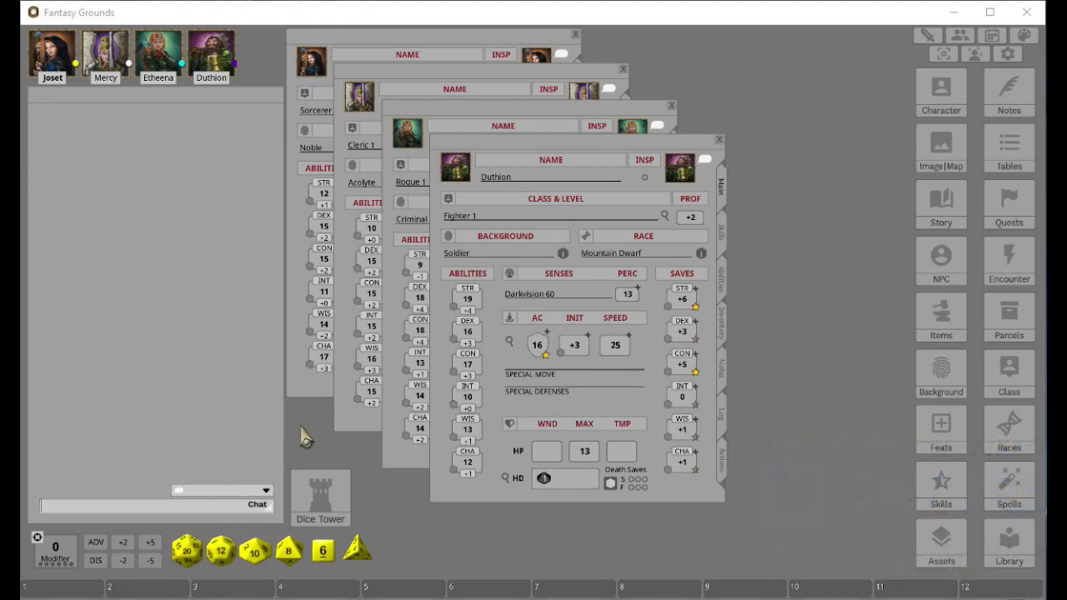
- Check the experience points in Duthion's class and level details, and close them again
click(664, 216)
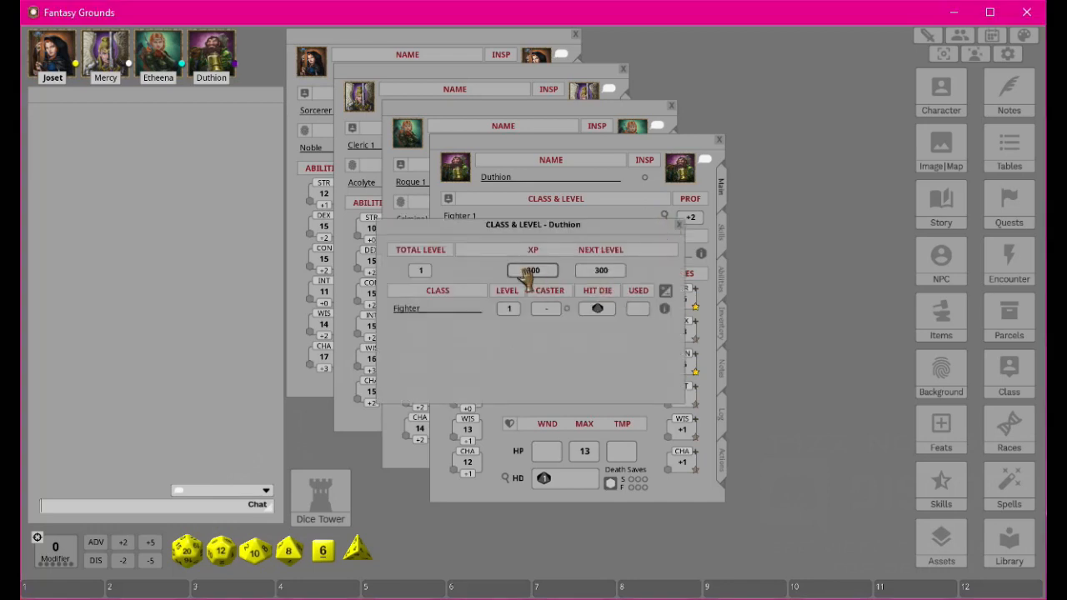
click(678, 225)
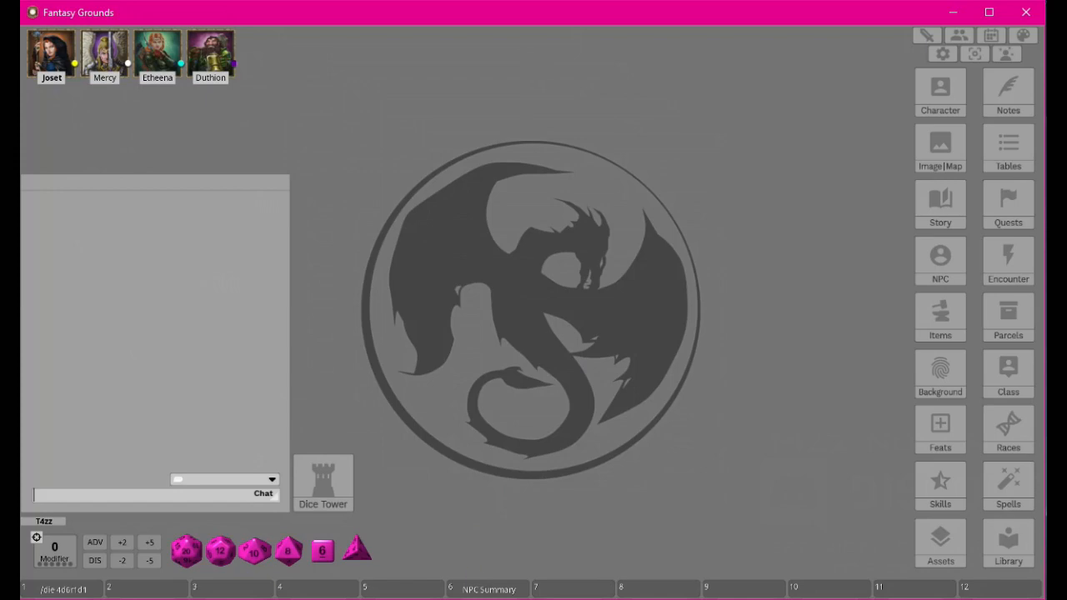
- Switch to the browser, view the YouTube channel page with its subscriber count, and minimise the browser
key(alt+Tab)
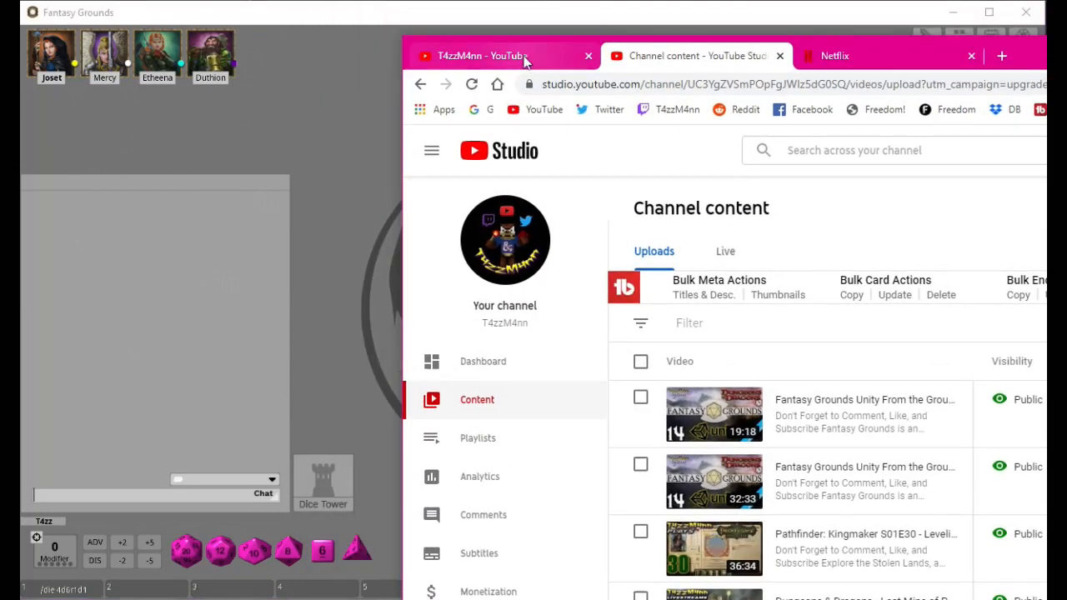
click(492, 55)
drag(1046, 42, 788, 6)
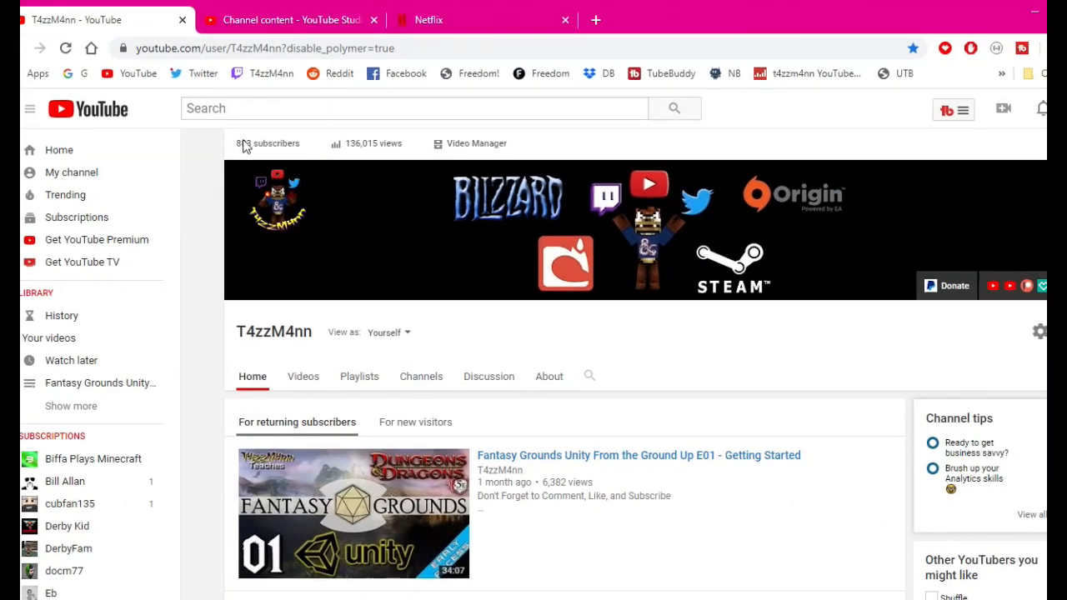
click(1034, 11)
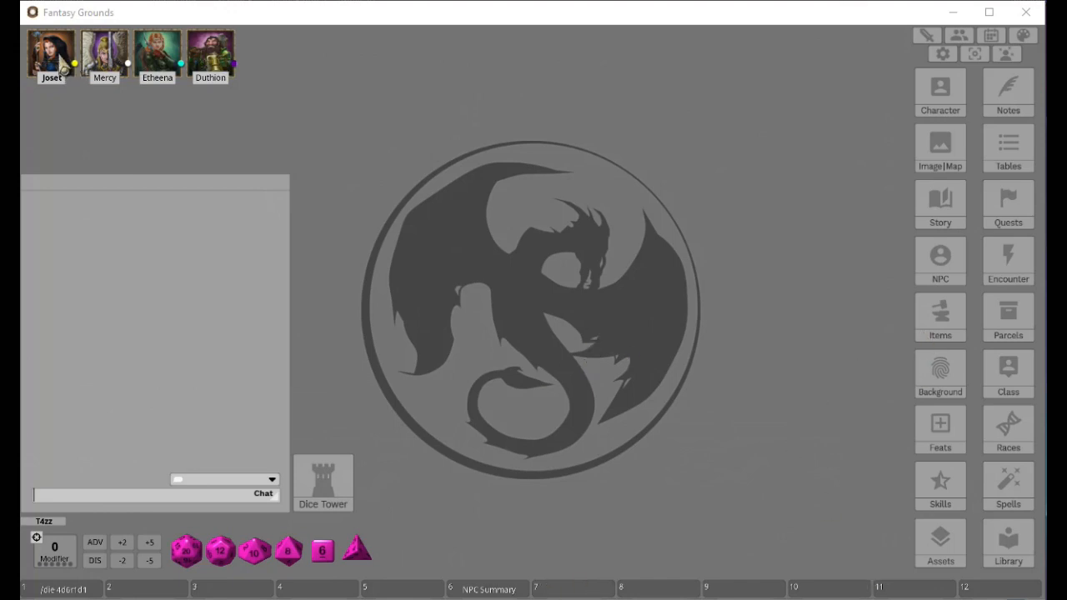
- Open the character sheets of Joset and Mercy and arrange them in a cascade beside the chat
double_click(52, 54)
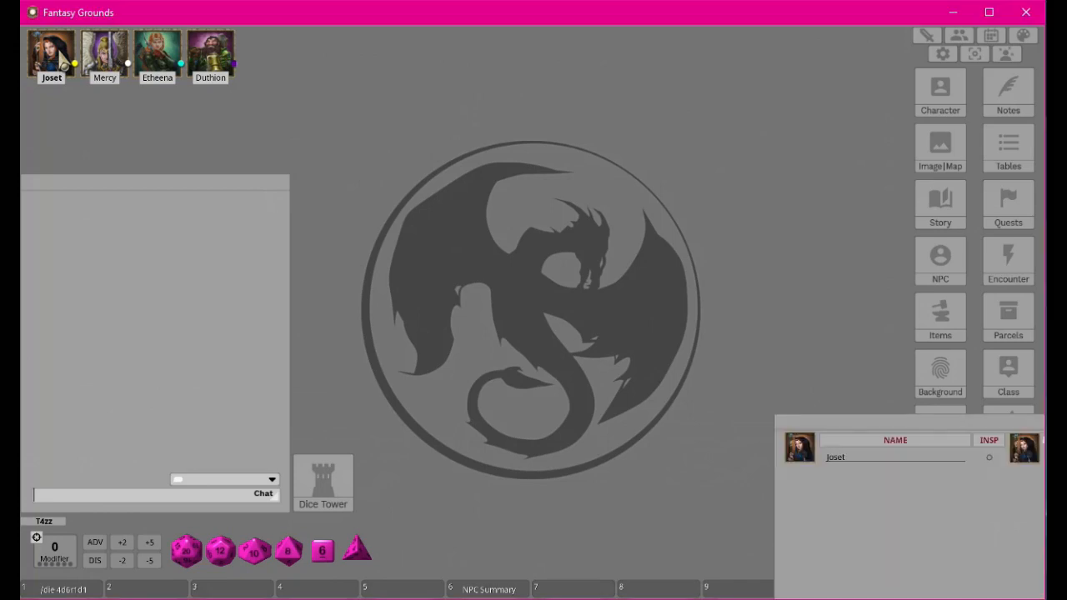
drag(950, 435, 573, 90)
double_click(105, 54)
drag(907, 298, 698, 155)
drag(526, 135, 382, 41)
drag(657, 167, 504, 87)
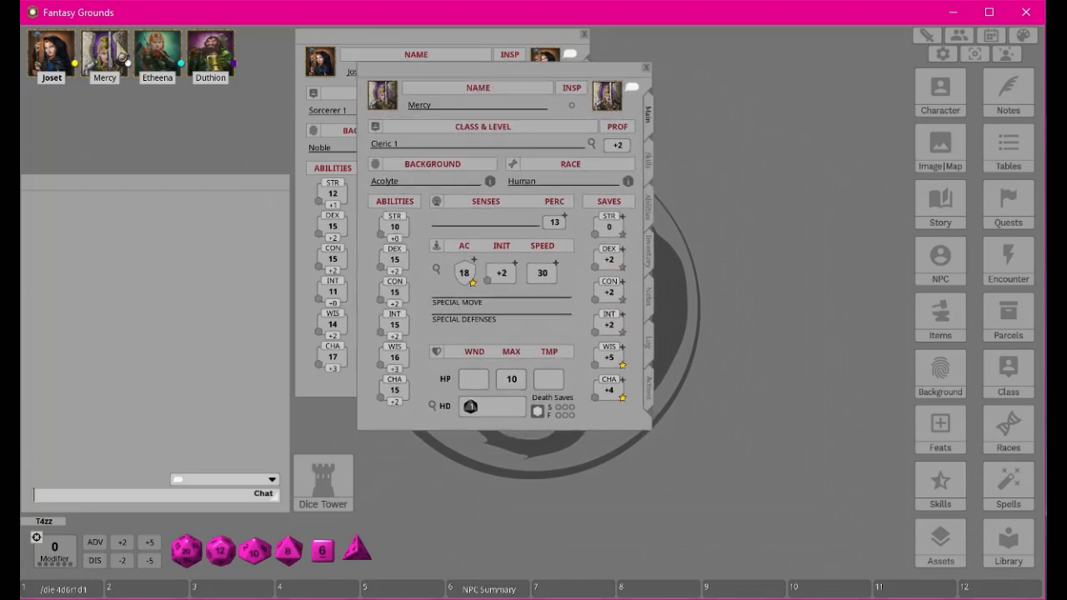
- Open the character sheets of Etheena and Duthion and add them to the cascade of sheets
double_click(170, 52)
drag(985, 425, 547, 128)
click(210, 71)
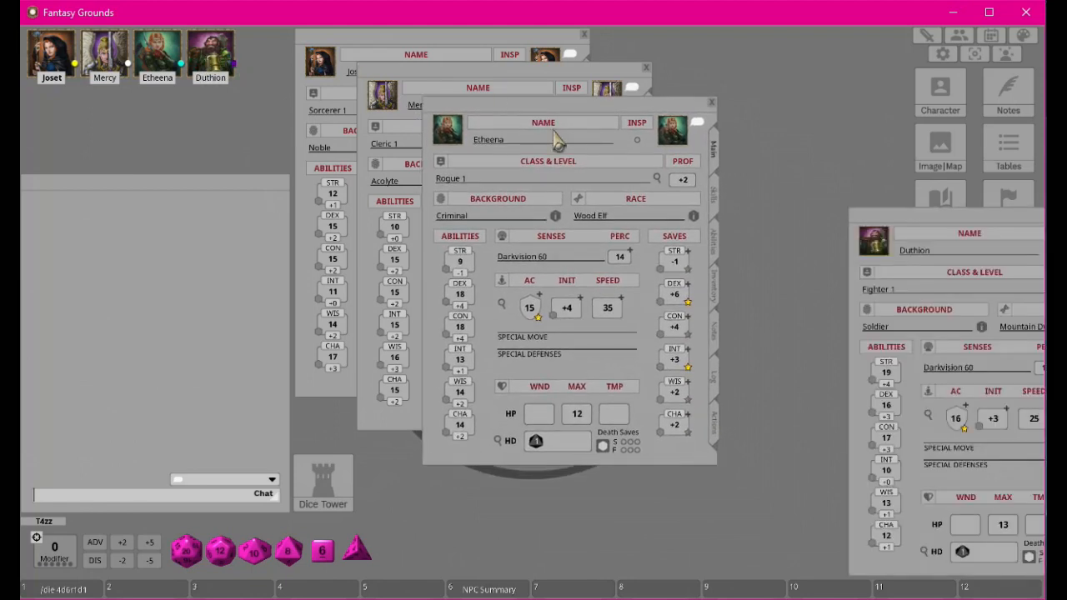
drag(990, 224, 645, 146)
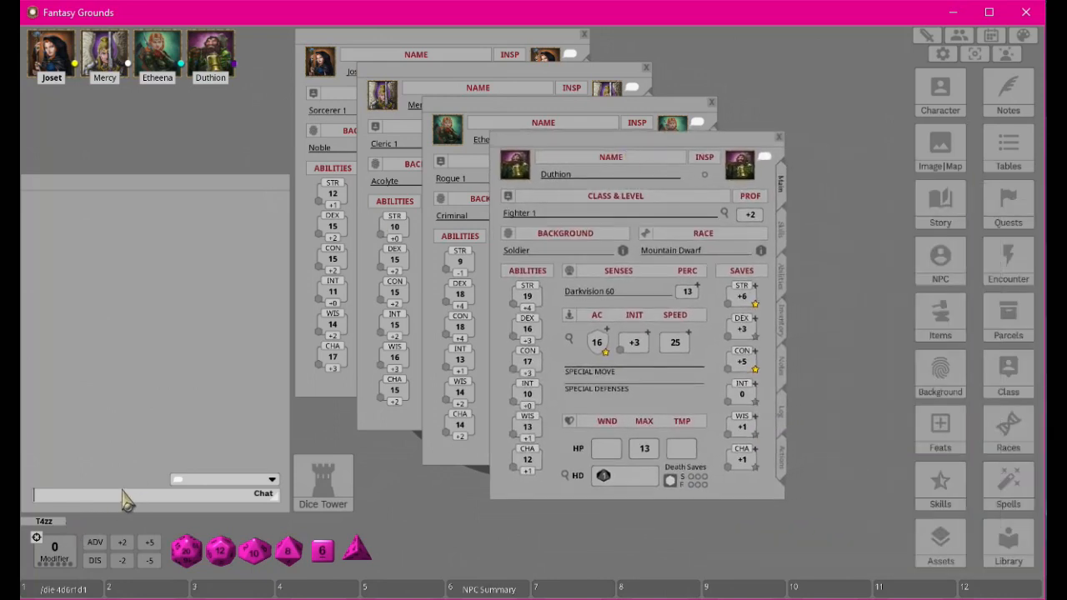
- Save the campaign with the /save chat command and clear the chat log
text(/save)
key(Return)
right_click(152, 307)
click(97, 310)
- Close the sheets of Duthion, Etheena and Mercy, and open Joset's class and level details
click(779, 138)
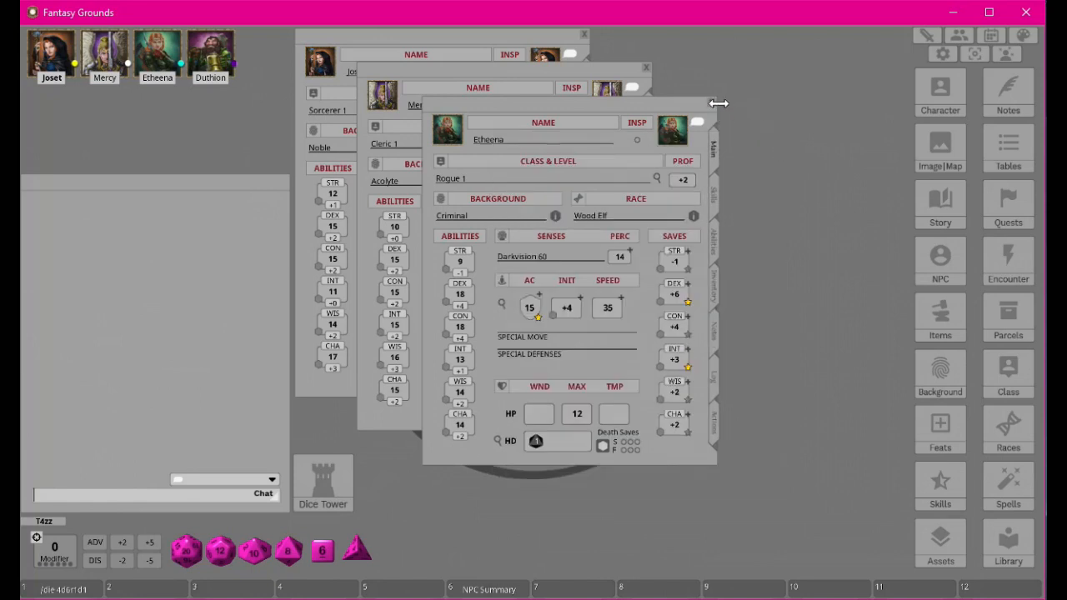
click(711, 102)
click(645, 66)
drag(435, 40, 529, 65)
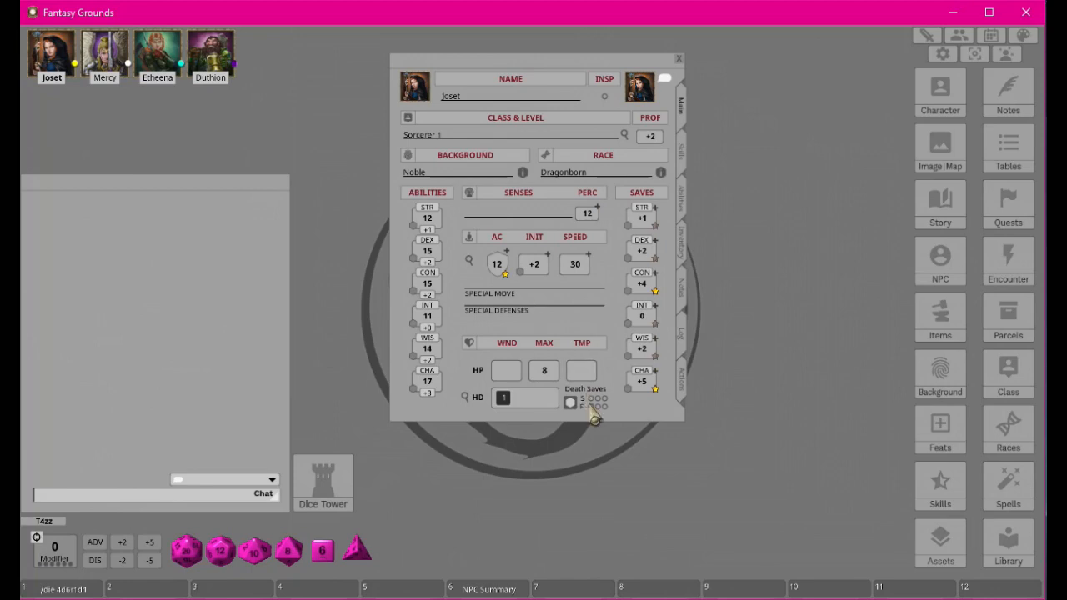
click(624, 135)
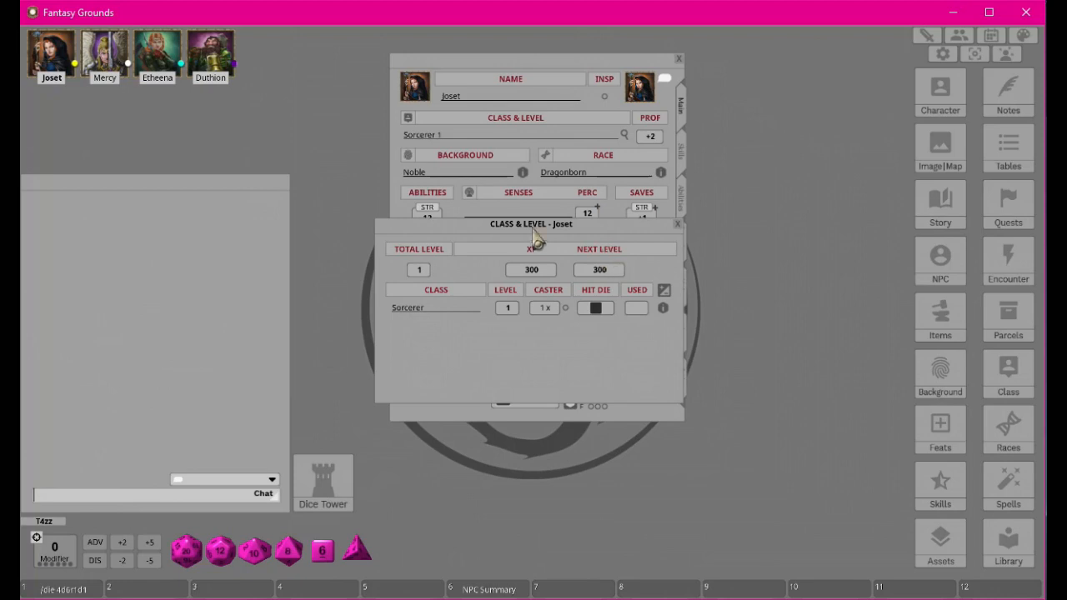
drag(540, 227, 488, 65)
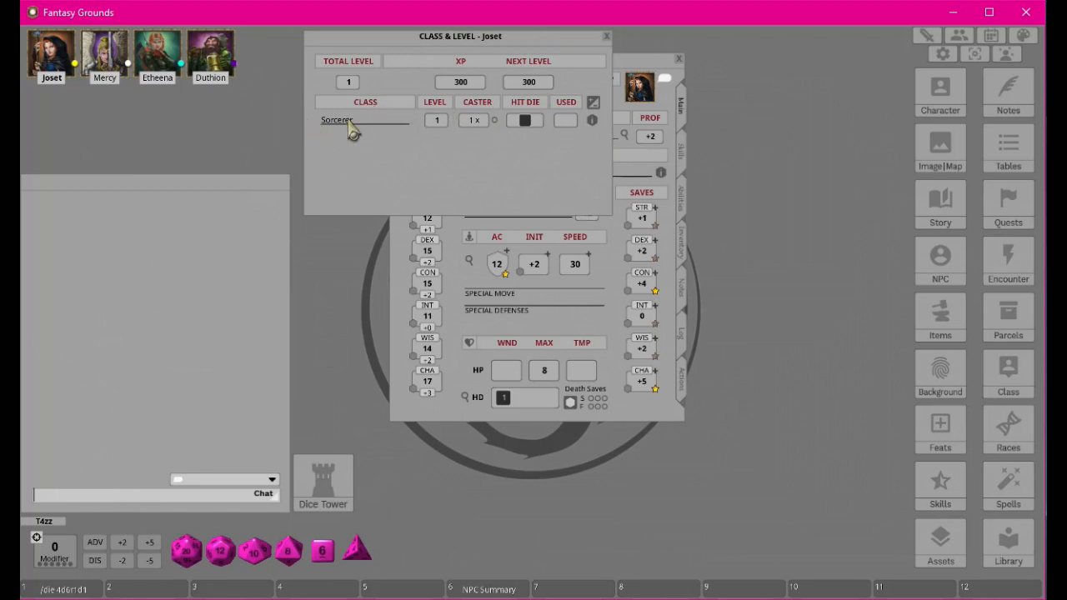
- Open the Reference Manual of the D&D Player's Handbook from the library, and close the library
click(1006, 550)
scroll(504, 366, down, 5)
scroll(509, 396, down, 5)
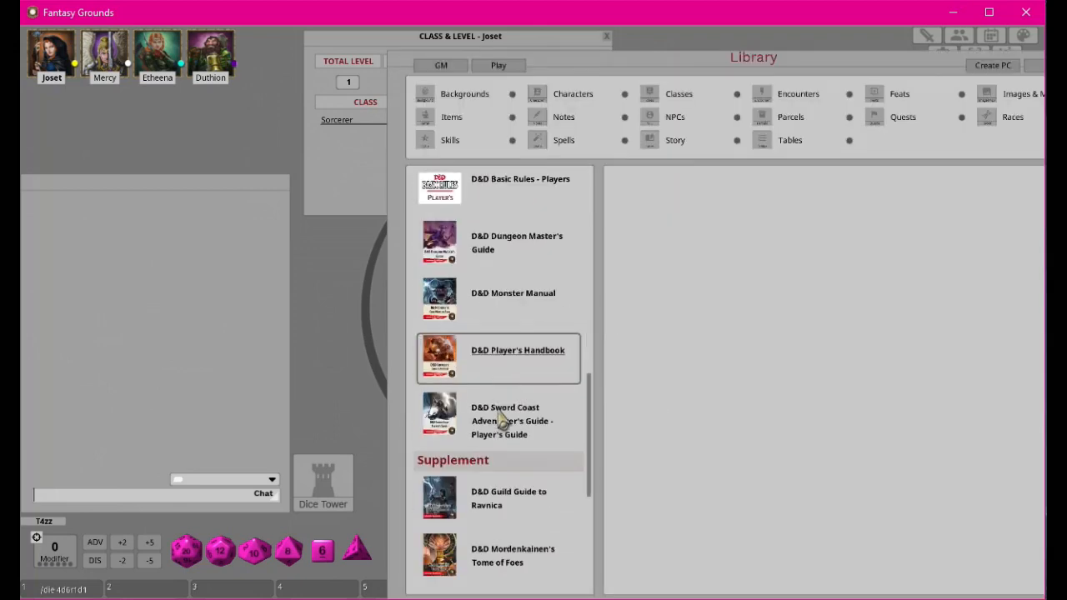
click(504, 360)
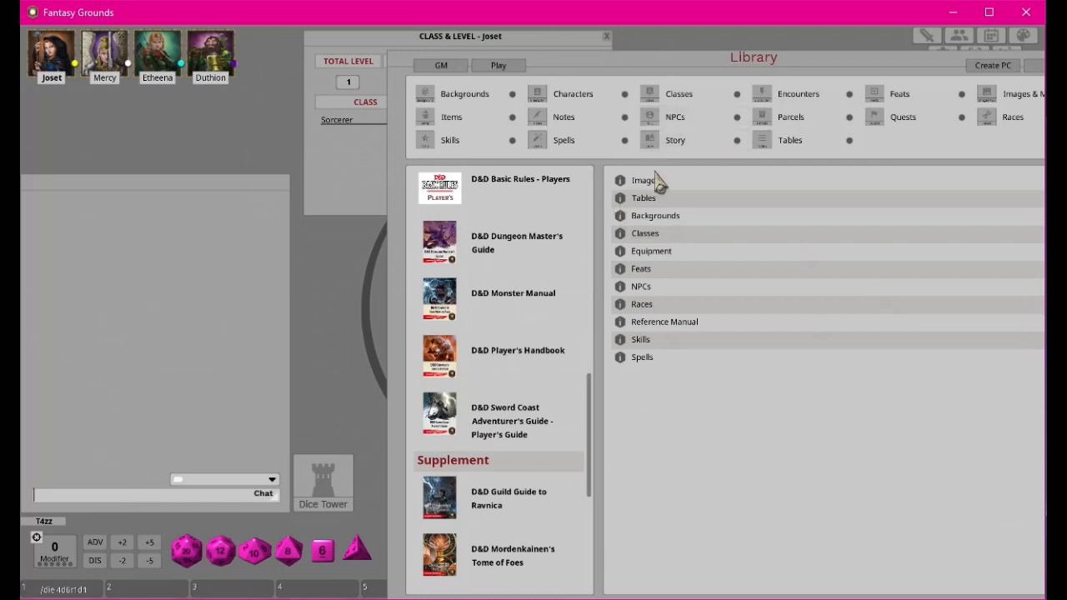
click(651, 324)
drag(909, 59, 712, 61)
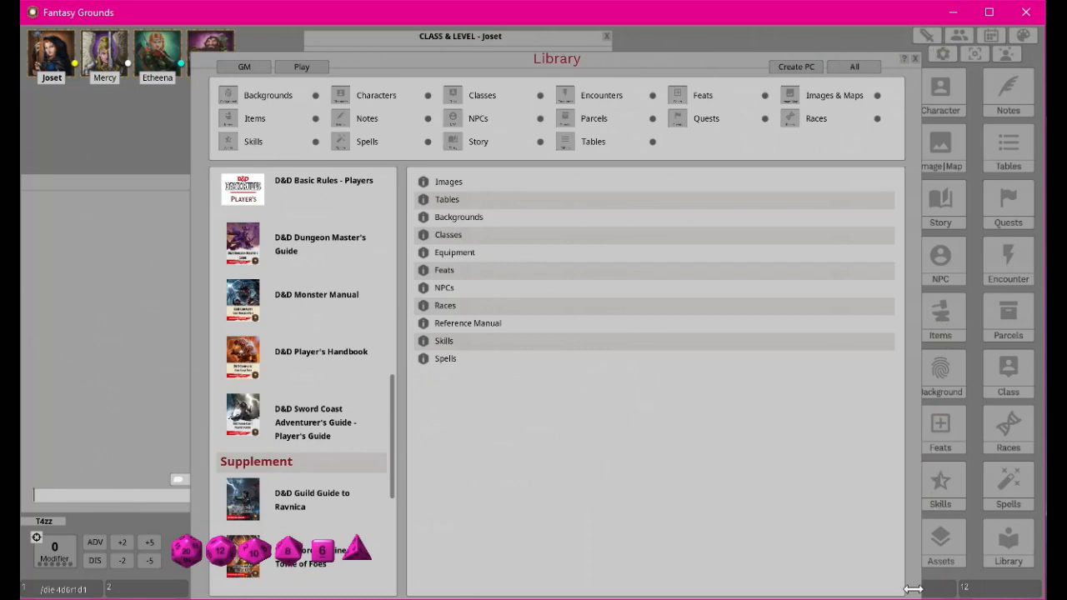
drag(905, 584, 787, 439)
click(781, 60)
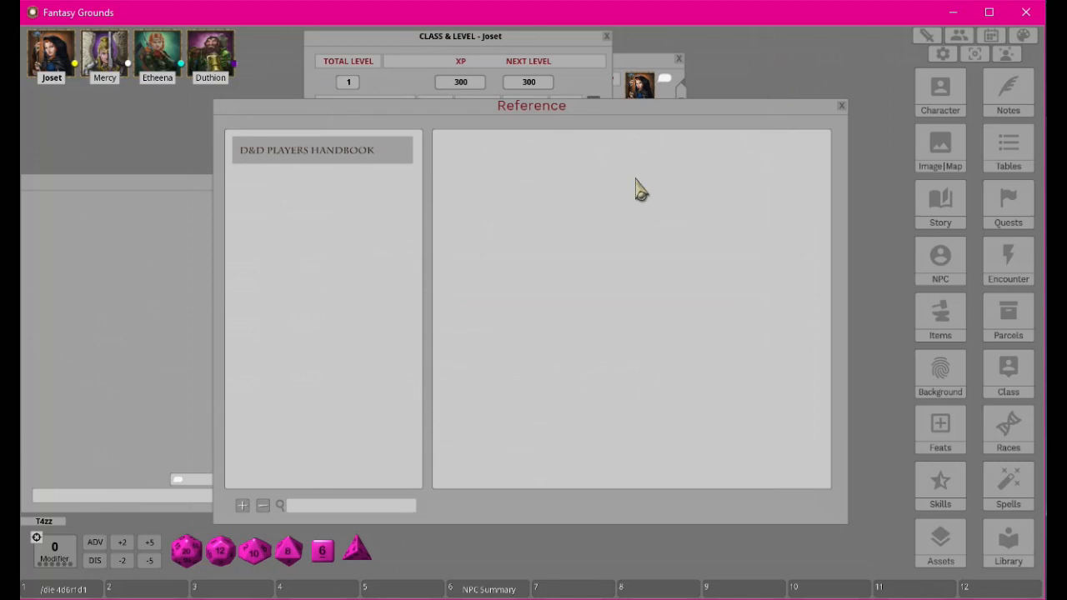
- Search the Player's Handbook reference for "xp" and examine the Character Advancement table under Beyond 1st Level
drag(604, 101, 679, 62)
click(408, 98)
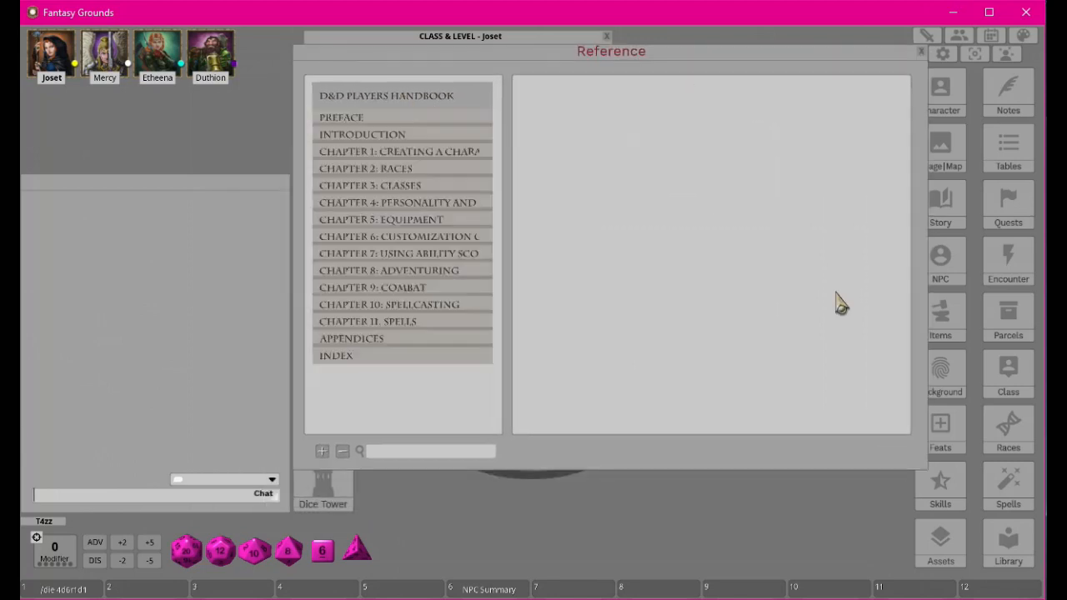
click(402, 452)
text(xp)
key(Return)
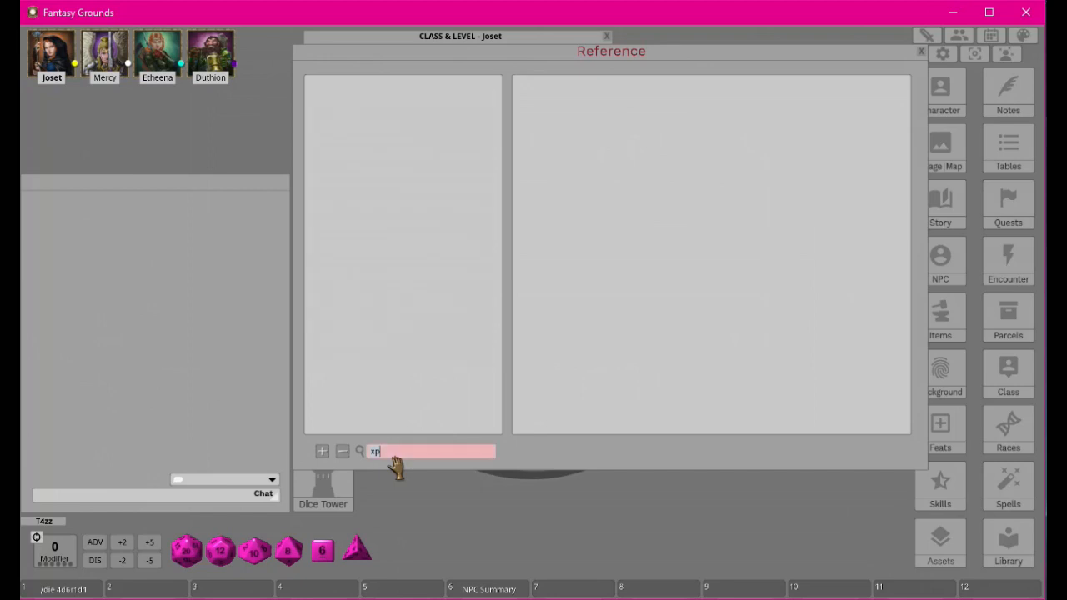
scroll(461, 266, down, 2)
scroll(464, 283, up, 2)
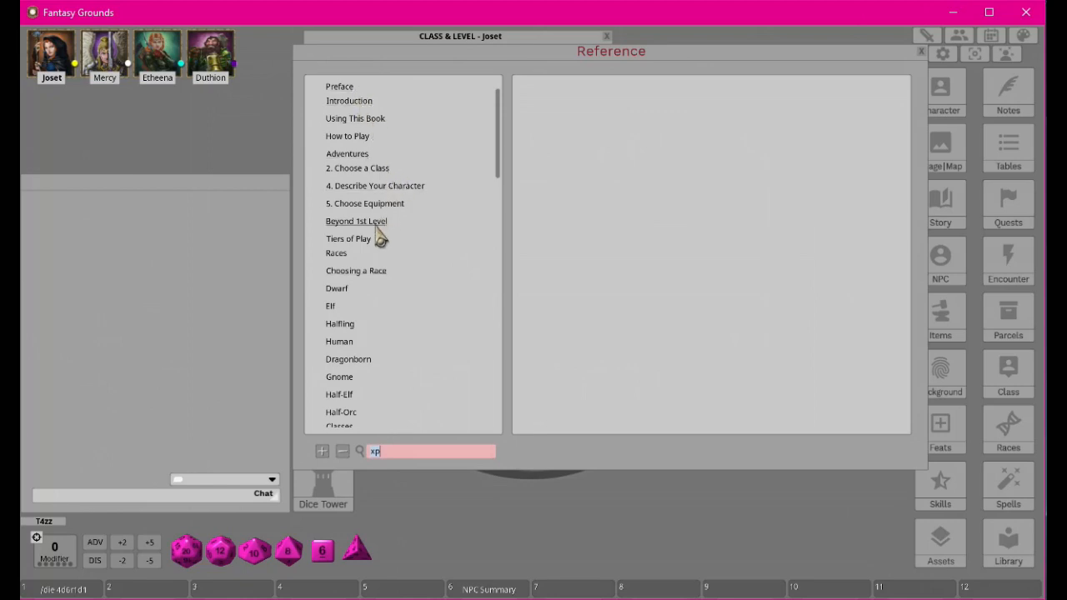
click(348, 223)
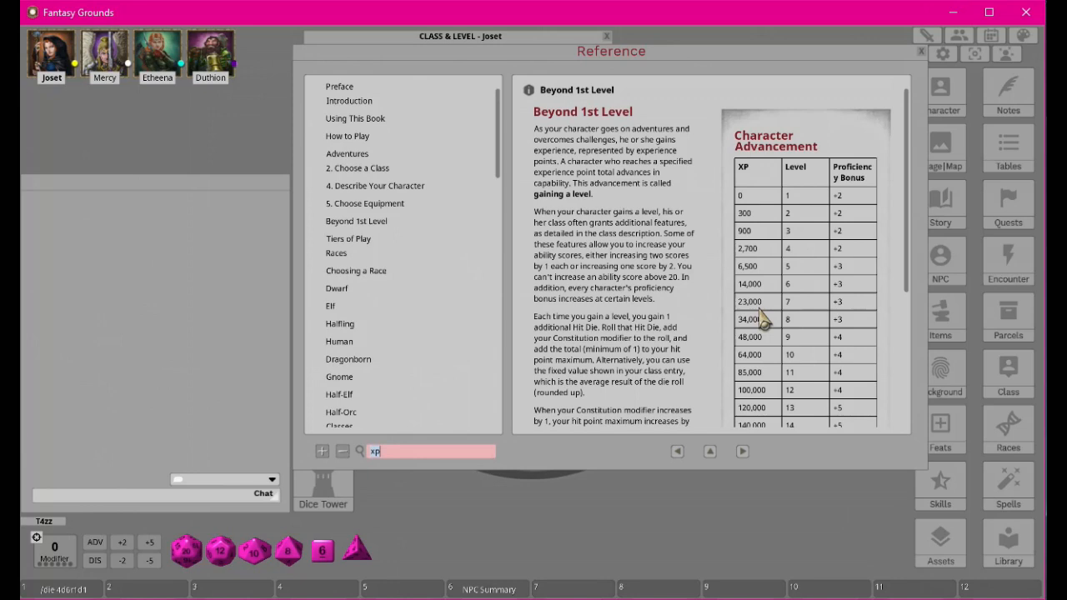
scroll(772, 357, down, 3)
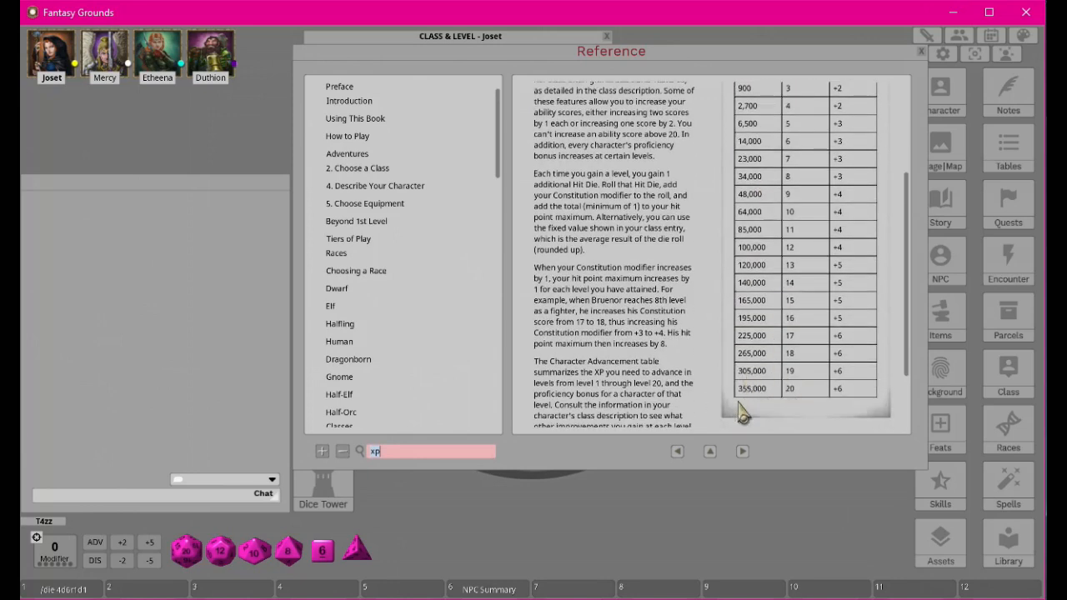
scroll(784, 367, up, 3)
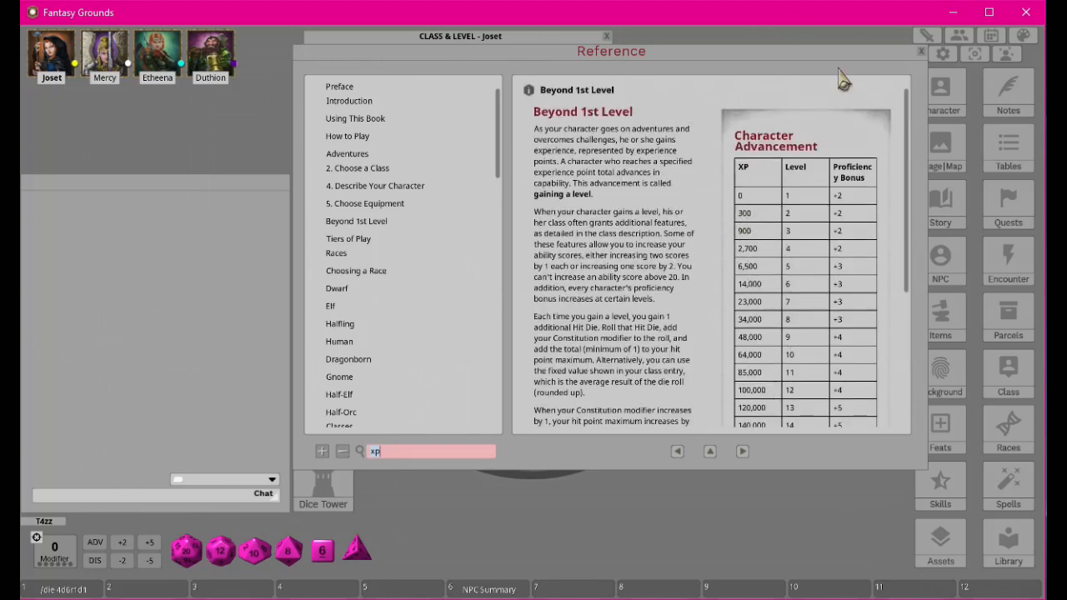
- Set Joset's XP for the next level to 900 and add a second Sorcerer level from the existing class entry
click(921, 53)
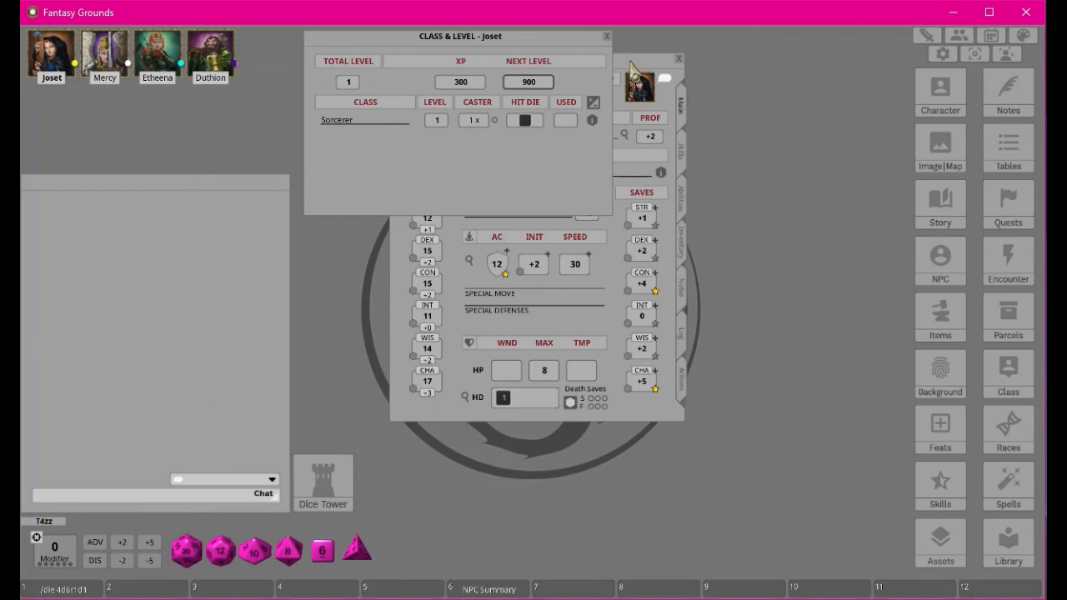
drag(552, 47, 685, 48)
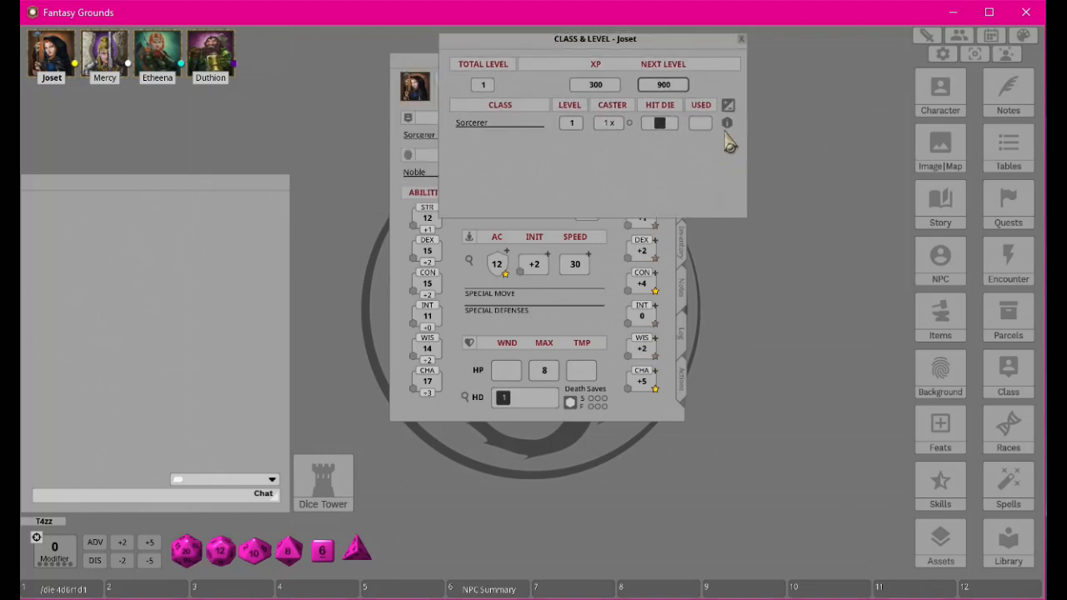
drag(736, 129, 689, 166)
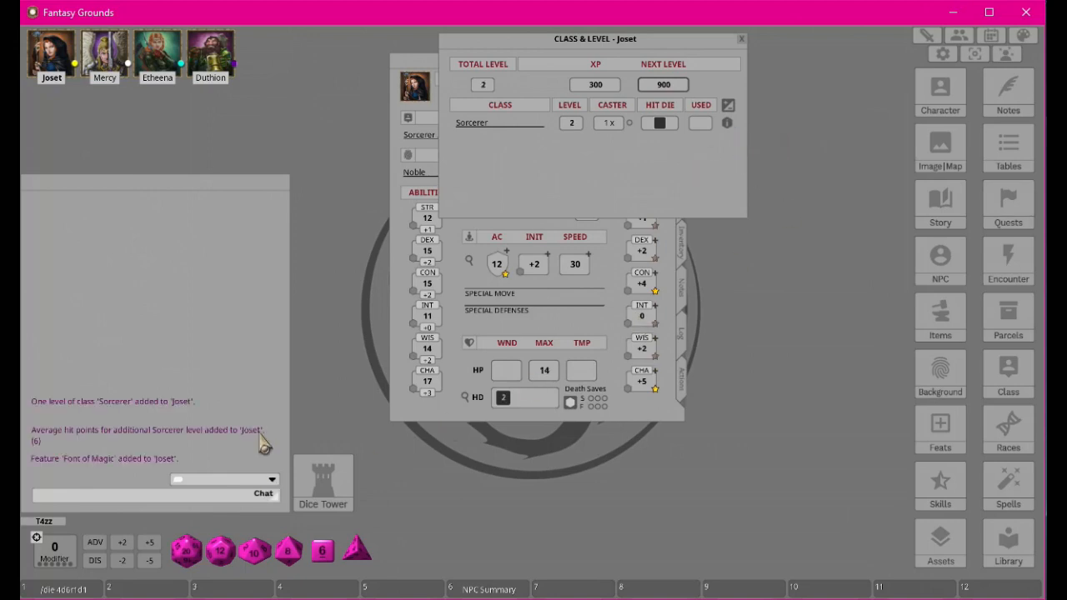
click(741, 39)
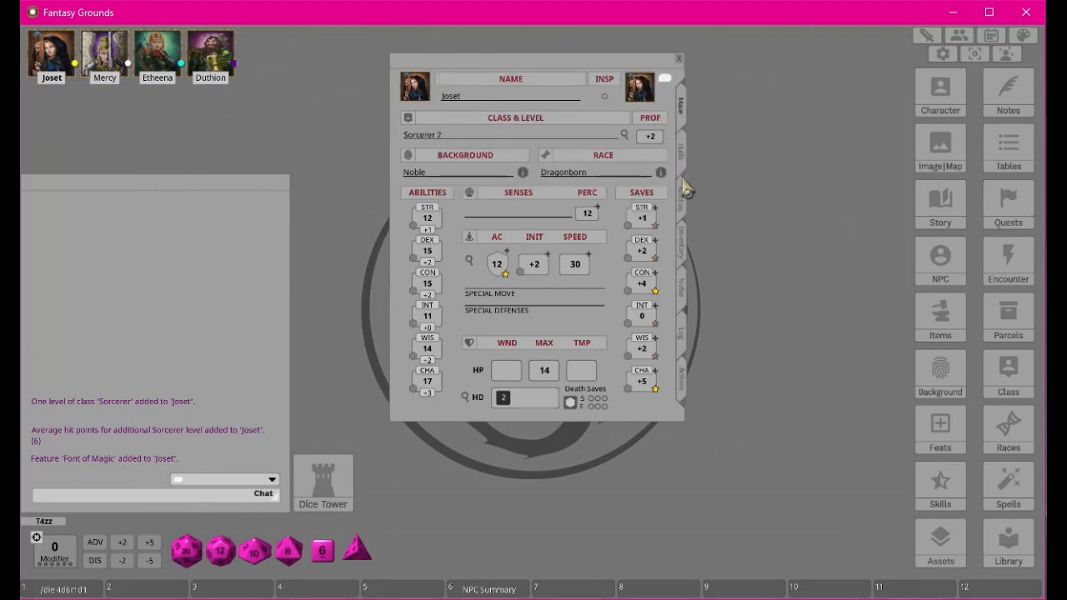
- Open Joset's Font of Magic feature and enlarge its description to read the sorcery point and spell slot rules
click(684, 197)
drag(537, 75, 463, 65)
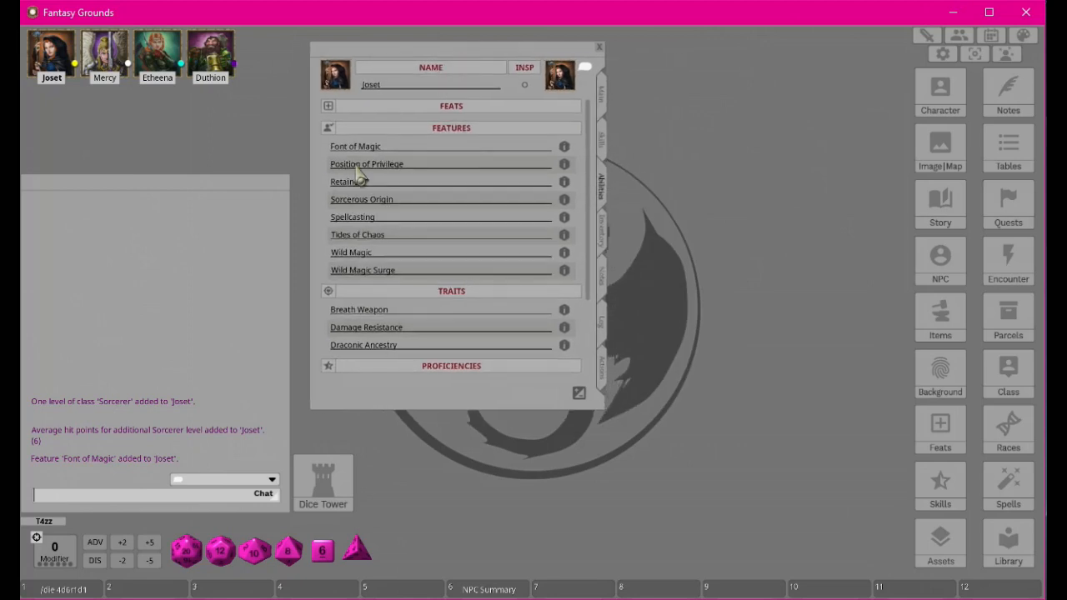
click(563, 154)
drag(571, 214, 740, 47)
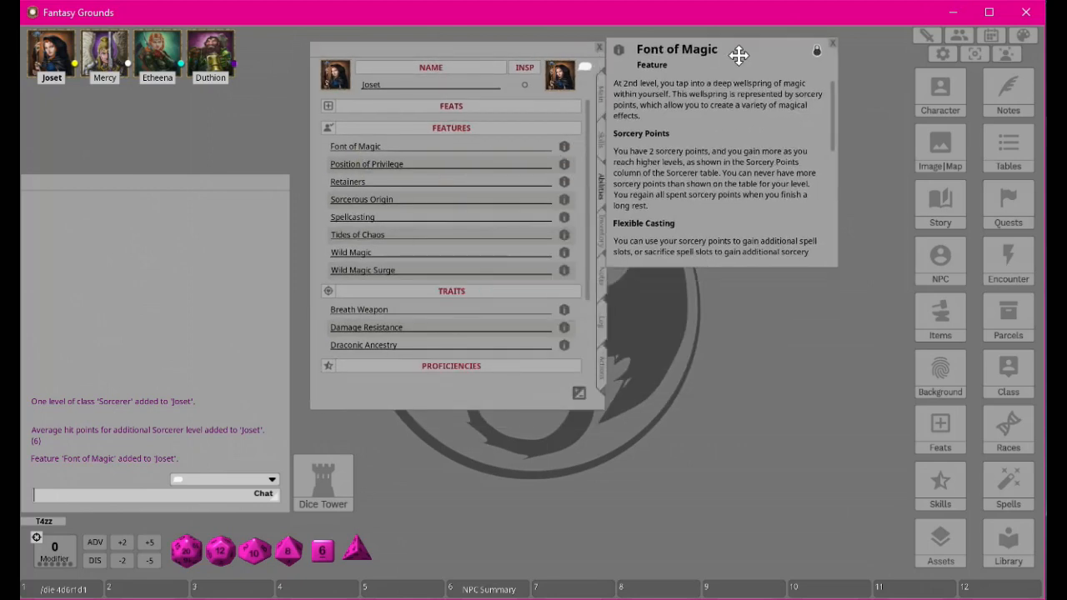
drag(836, 267, 937, 481)
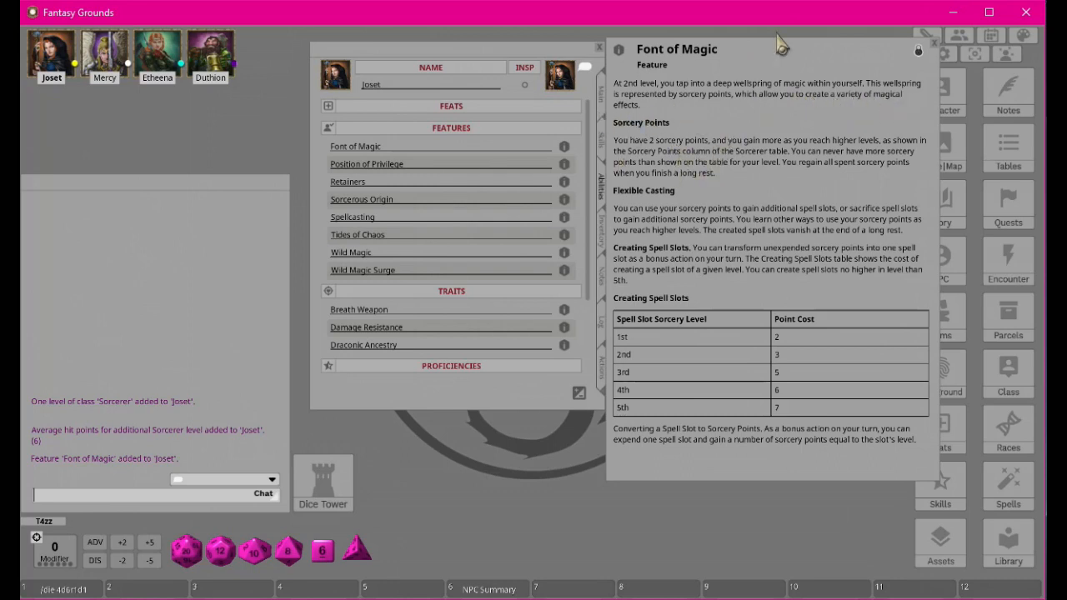
drag(775, 55, 783, 58)
drag(493, 55, 480, 41)
drag(768, 47, 757, 35)
- Show Joset's actions and place the Spells list beside the character sheet
click(587, 351)
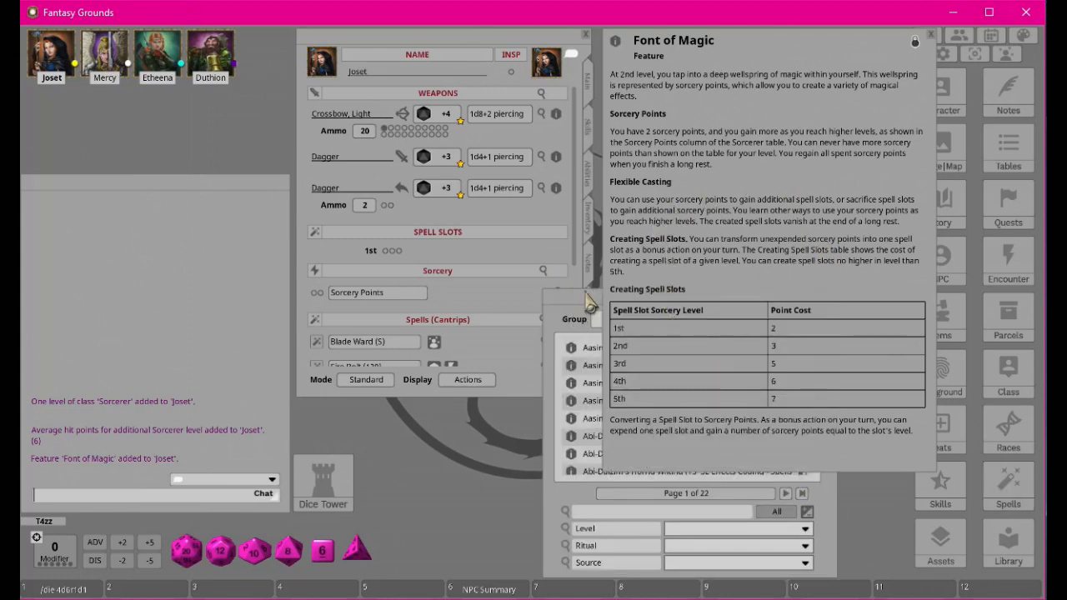
click(586, 293)
click(383, 135)
drag(716, 305, 774, 154)
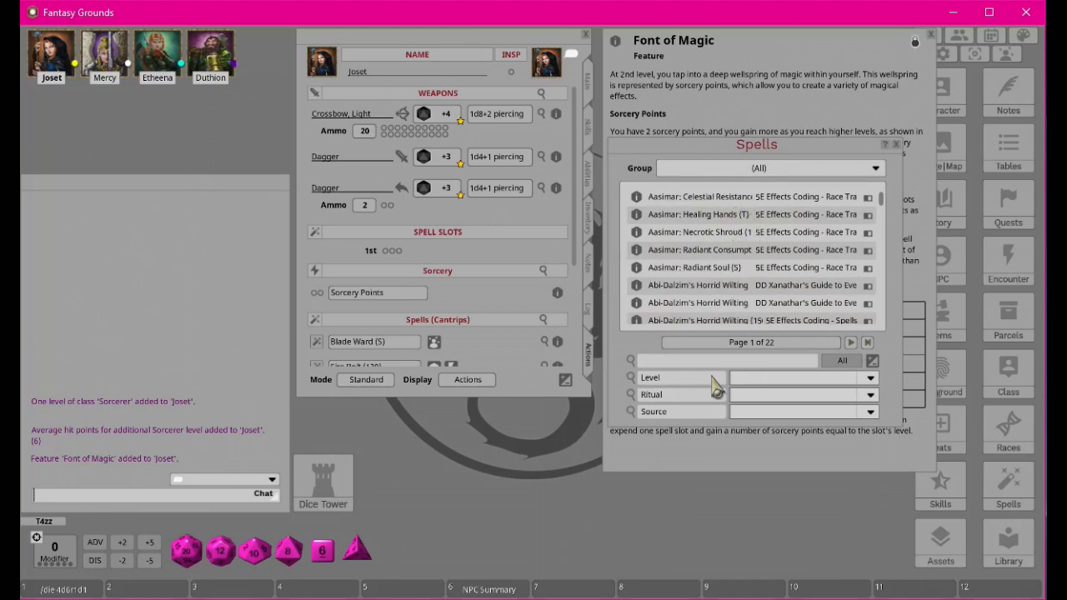
- Filter the Spells list by the Sorcerer source and the 5E Effects Coding - Class Features group
click(745, 411)
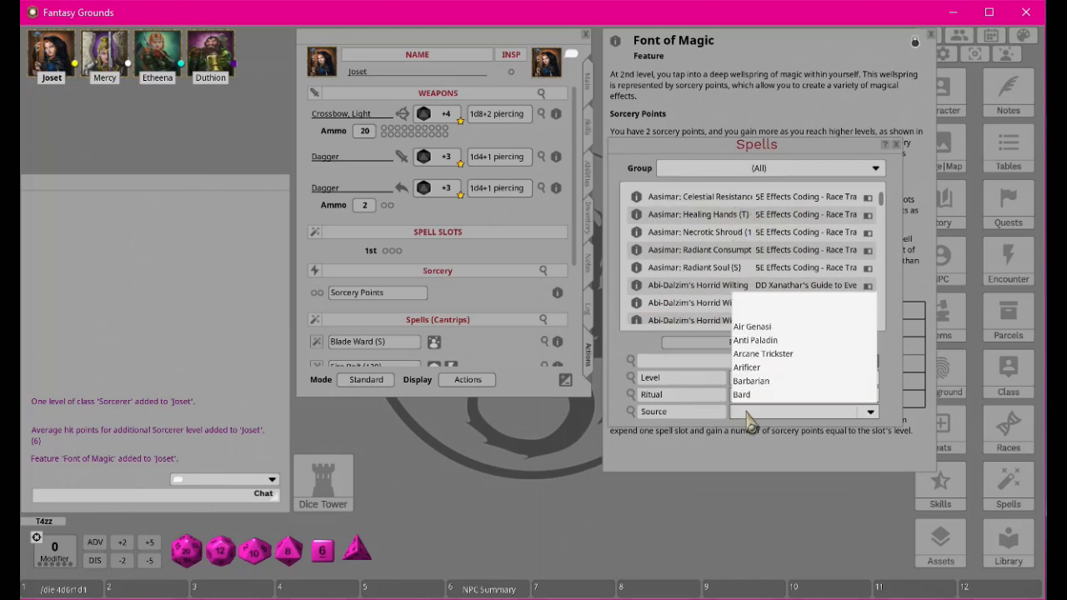
click(870, 410)
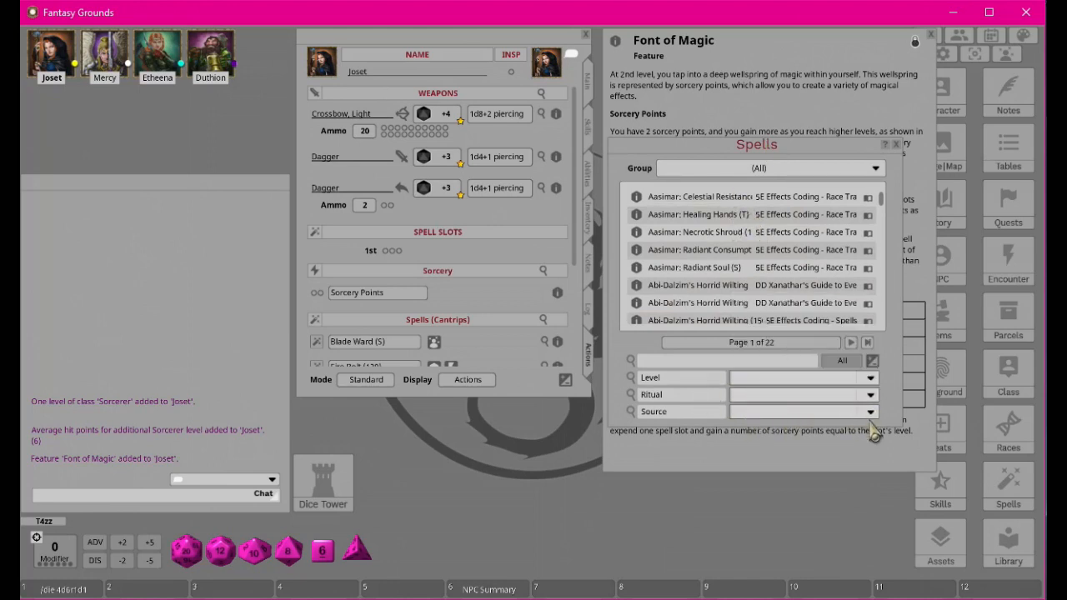
click(872, 411)
scroll(766, 358, down, 10)
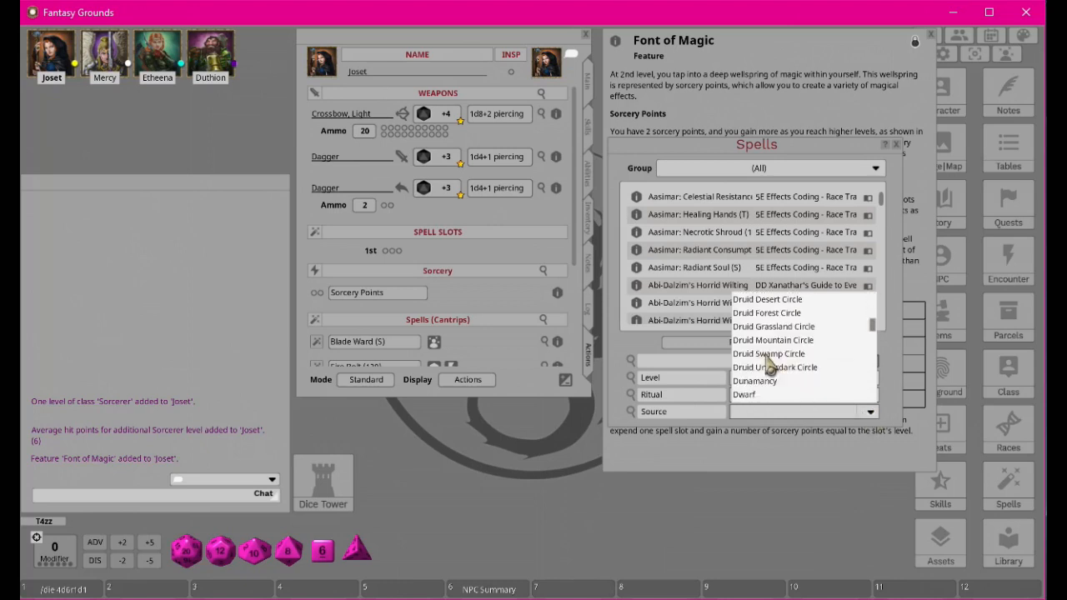
scroll(779, 362, down, 10)
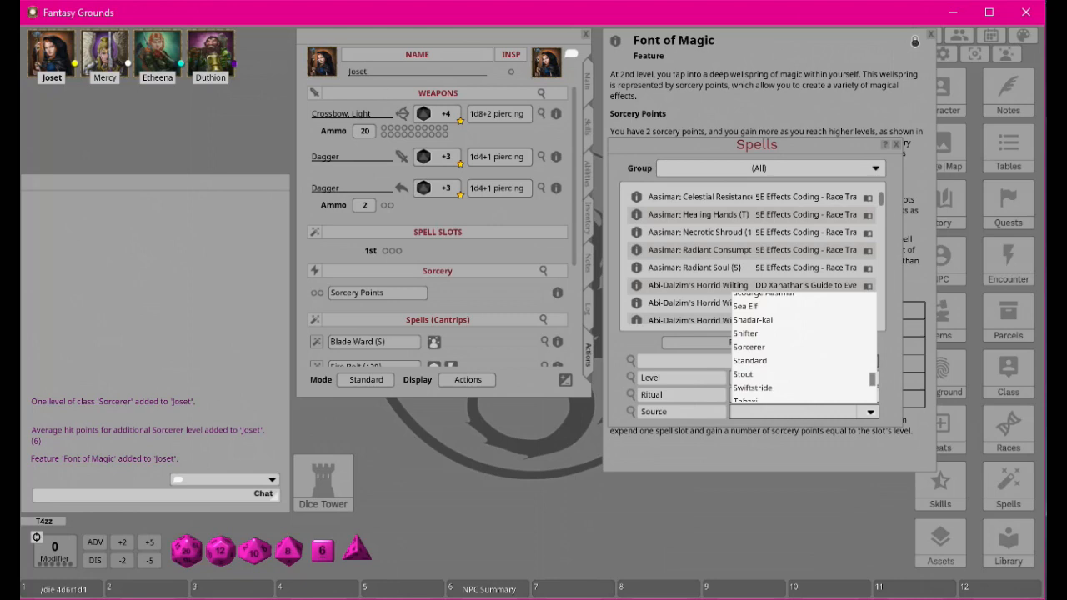
click(748, 347)
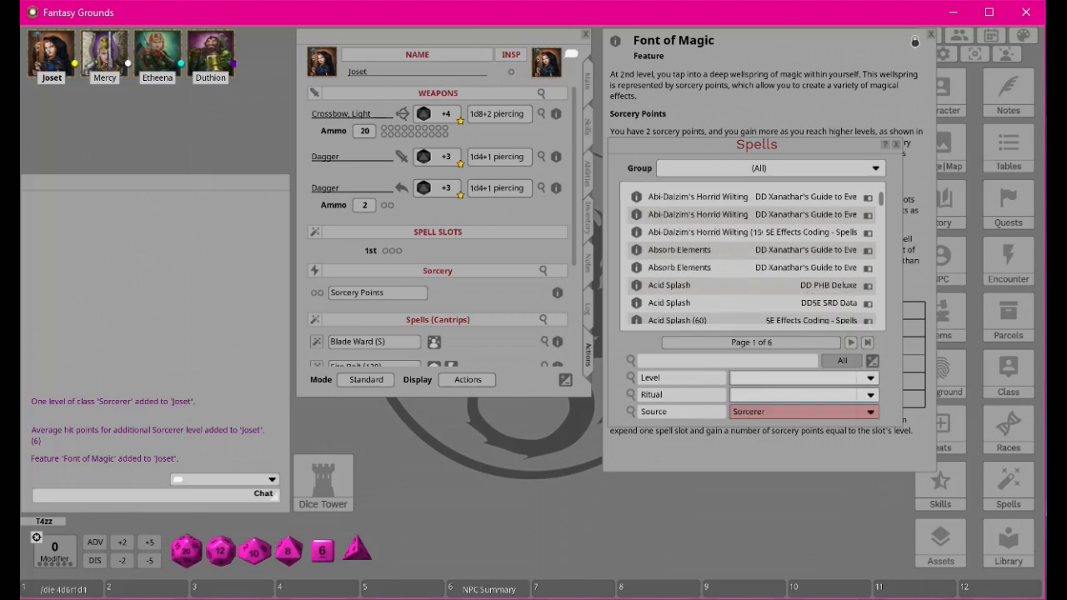
click(755, 170)
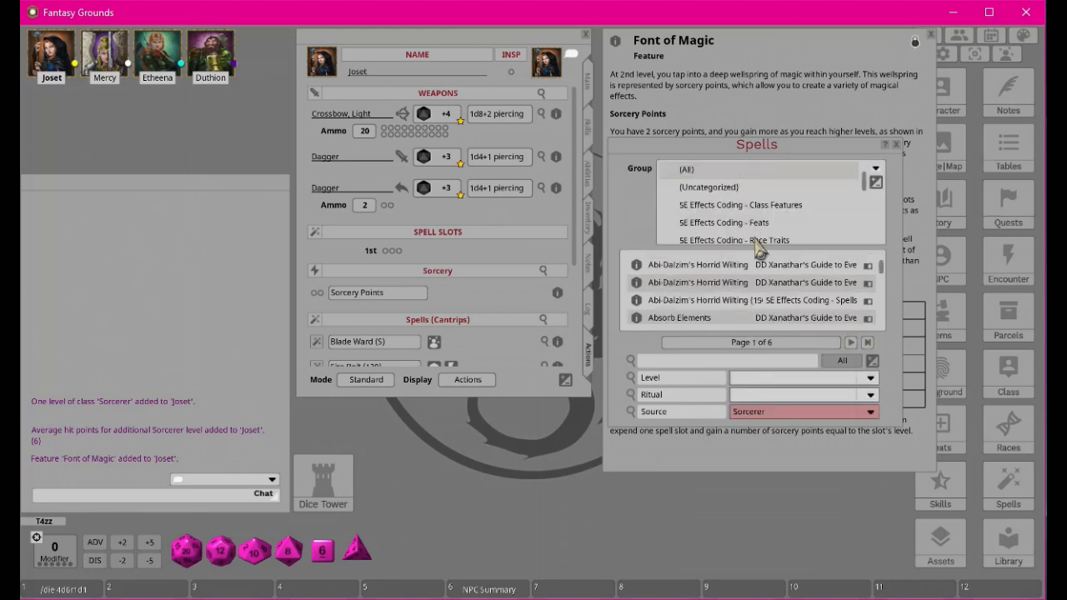
click(754, 204)
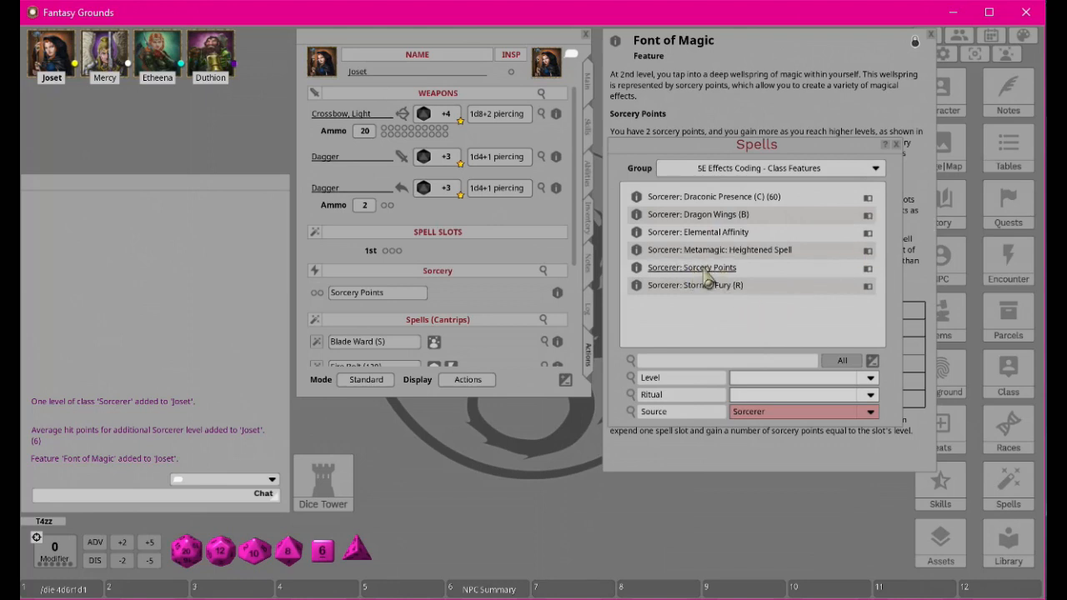
- Collapse the Cantrips and Level 1 spell groups in Joset's actions
scroll(475, 238, down, 3)
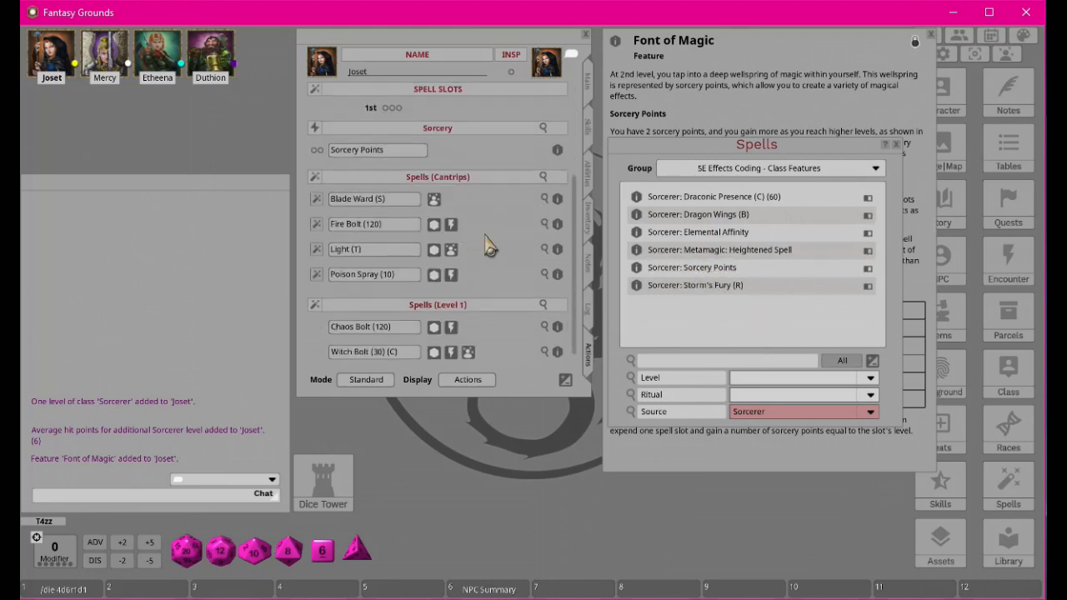
click(445, 190)
drag(439, 208, 446, 215)
click(450, 216)
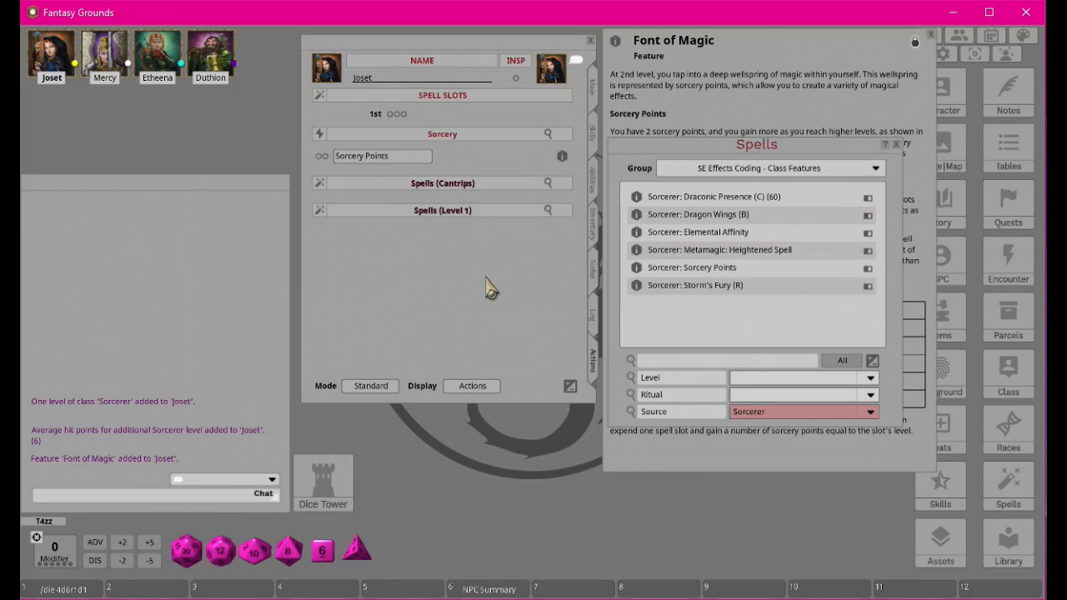
- Show Mercy's Standard Actions on her character sheet and place the sheet beside Joset's
click(98, 63)
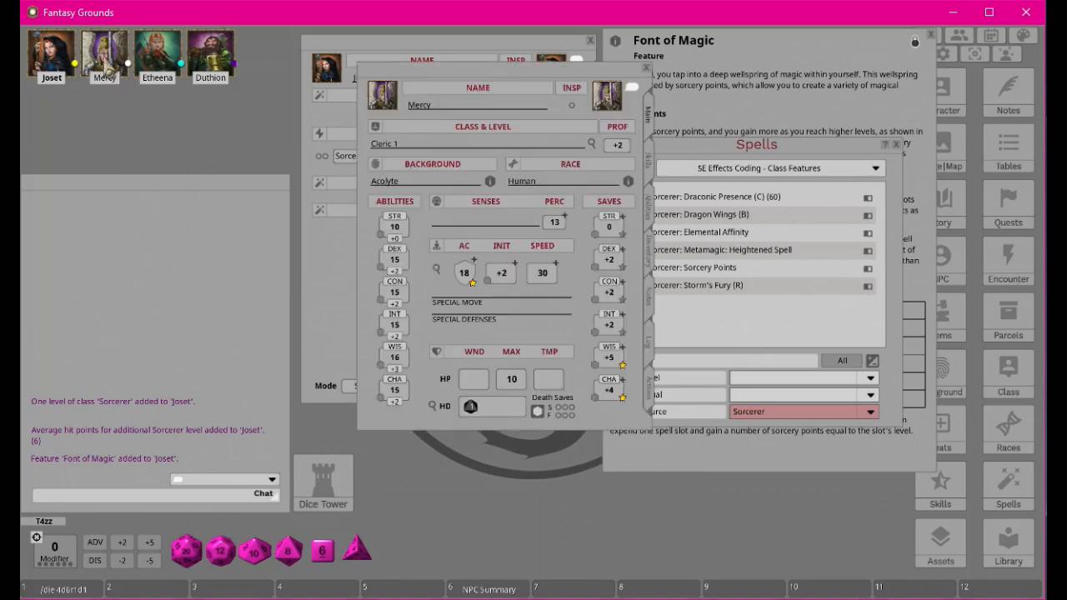
click(649, 397)
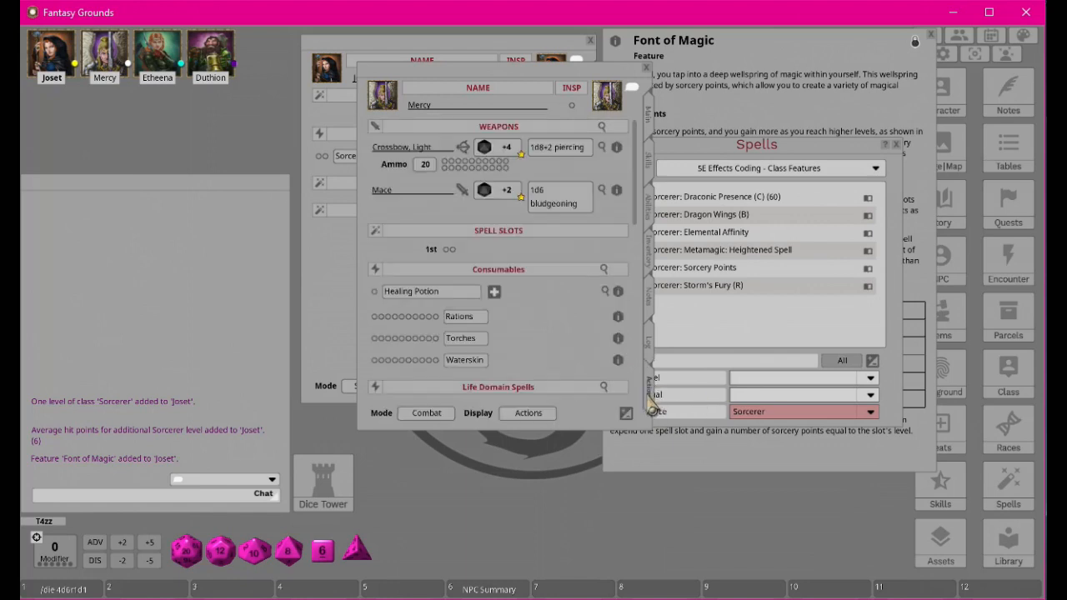
scroll(511, 283, down, 3)
scroll(537, 281, down, 3)
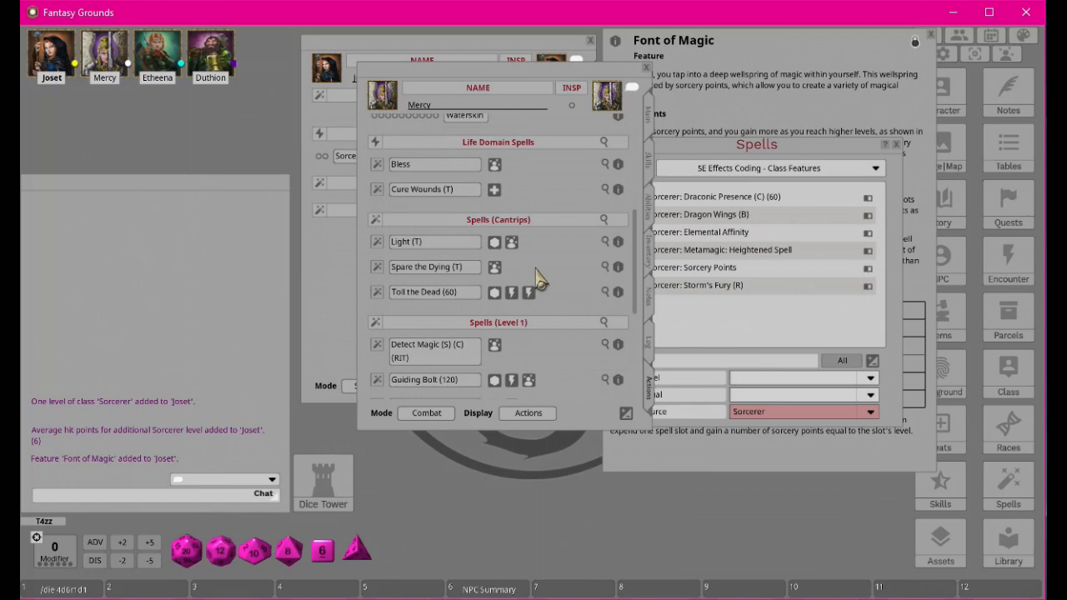
scroll(537, 281, down, 4)
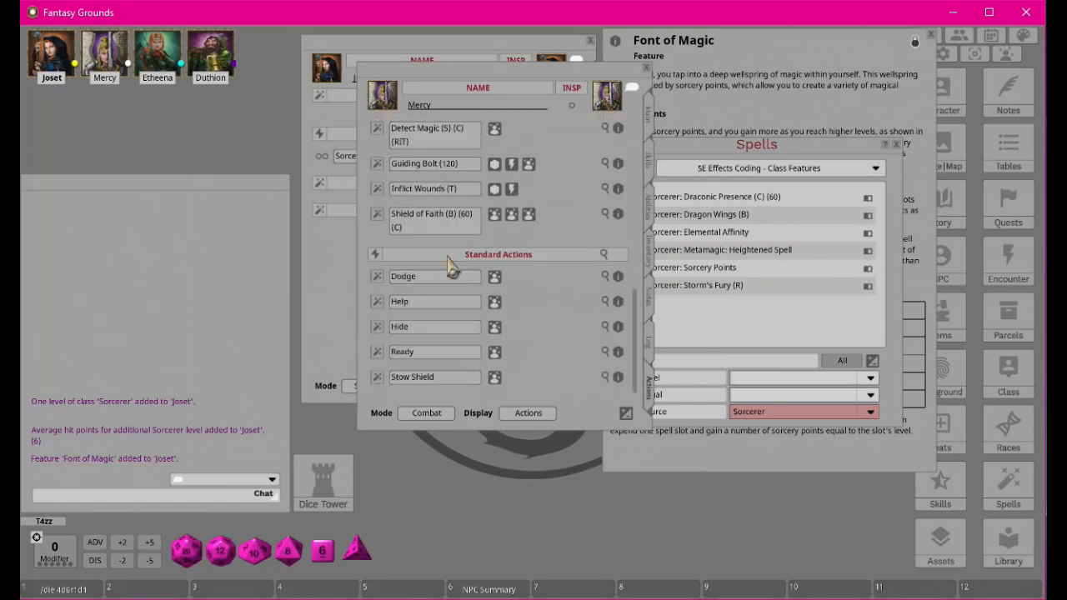
drag(652, 84, 970, 132)
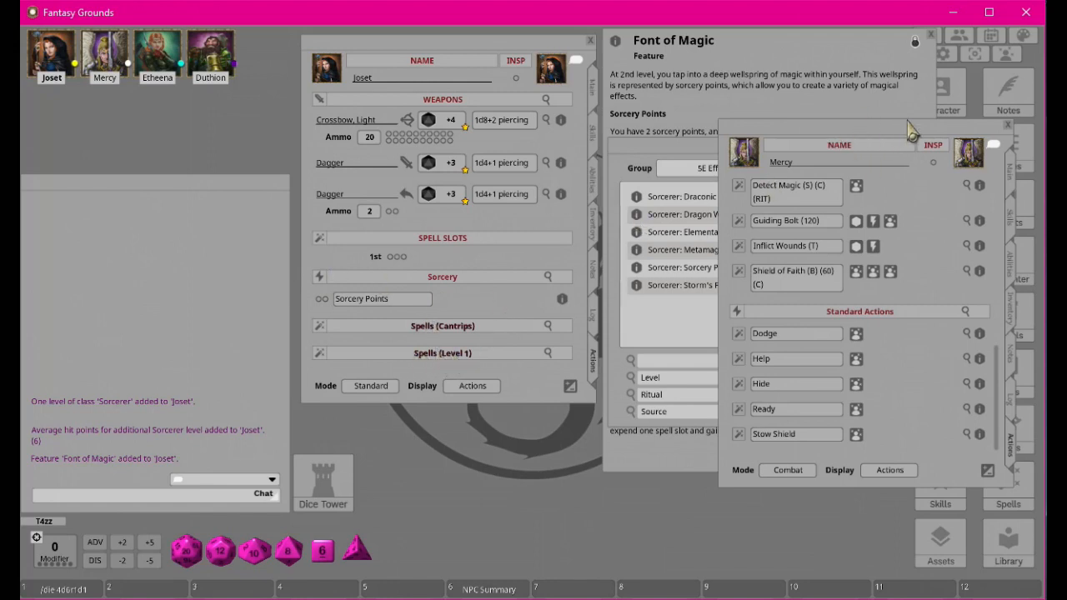
drag(909, 133, 809, 63)
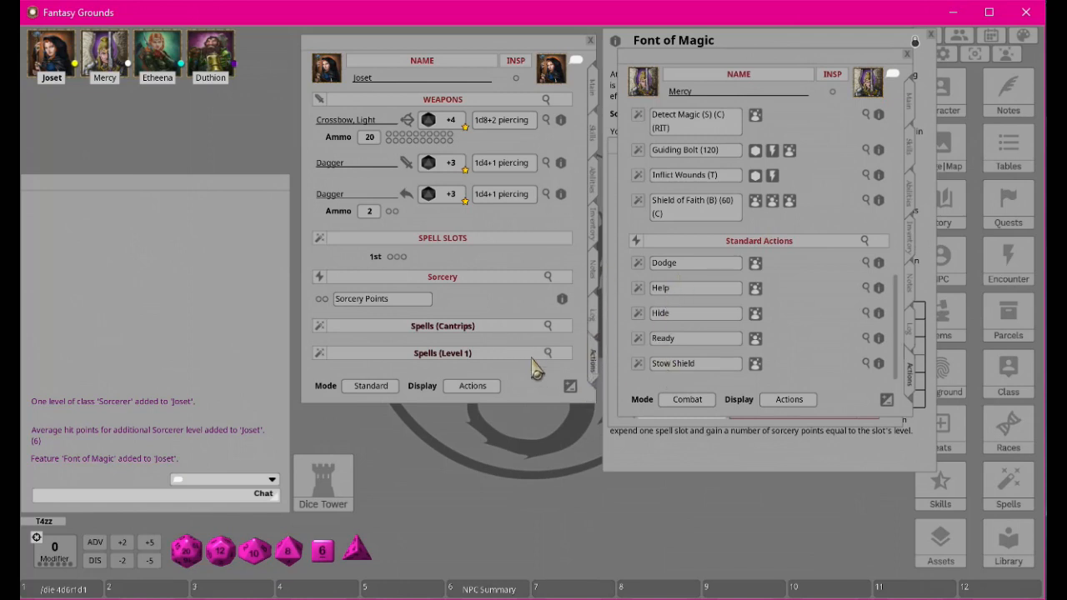
- Add a new power to Joset's actions with an empty name and assign it to a new "Standard Actions" group
click(570, 386)
click(553, 386)
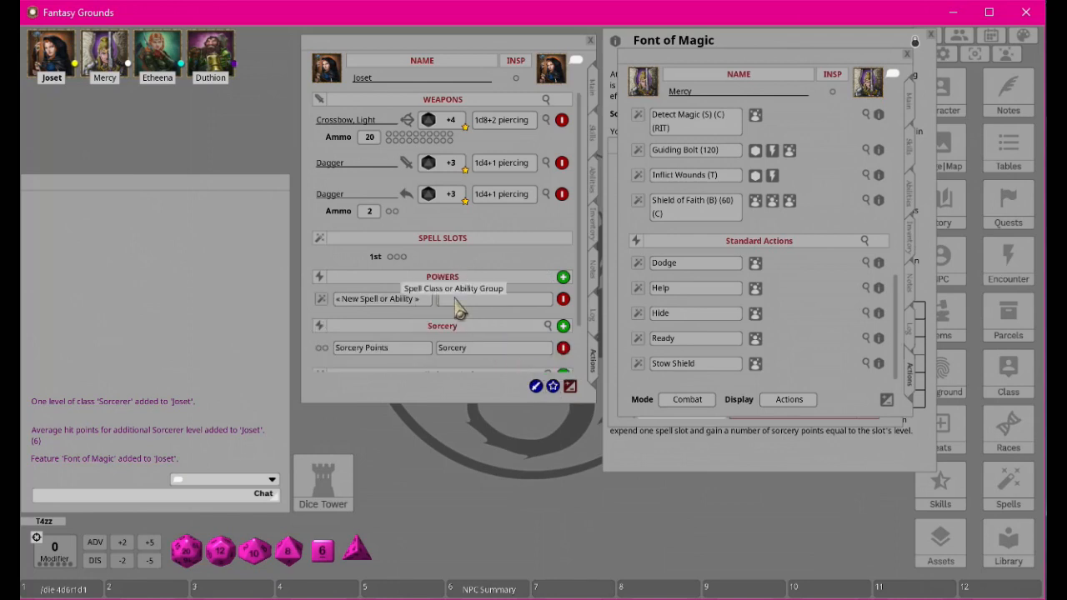
text(Standard Actions)
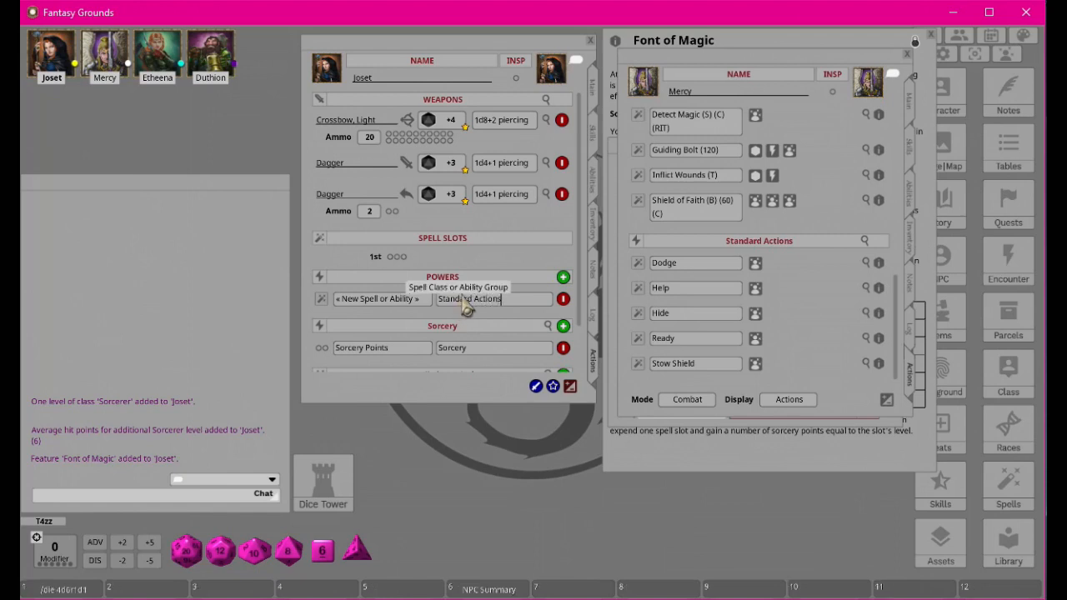
click(419, 313)
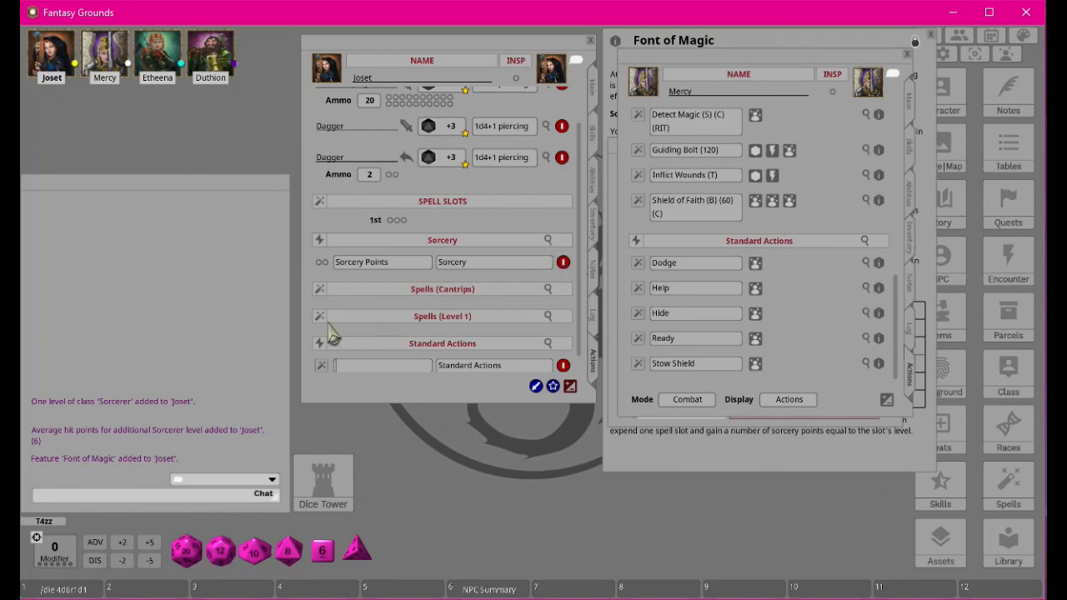
scroll(540, 366, down, 1)
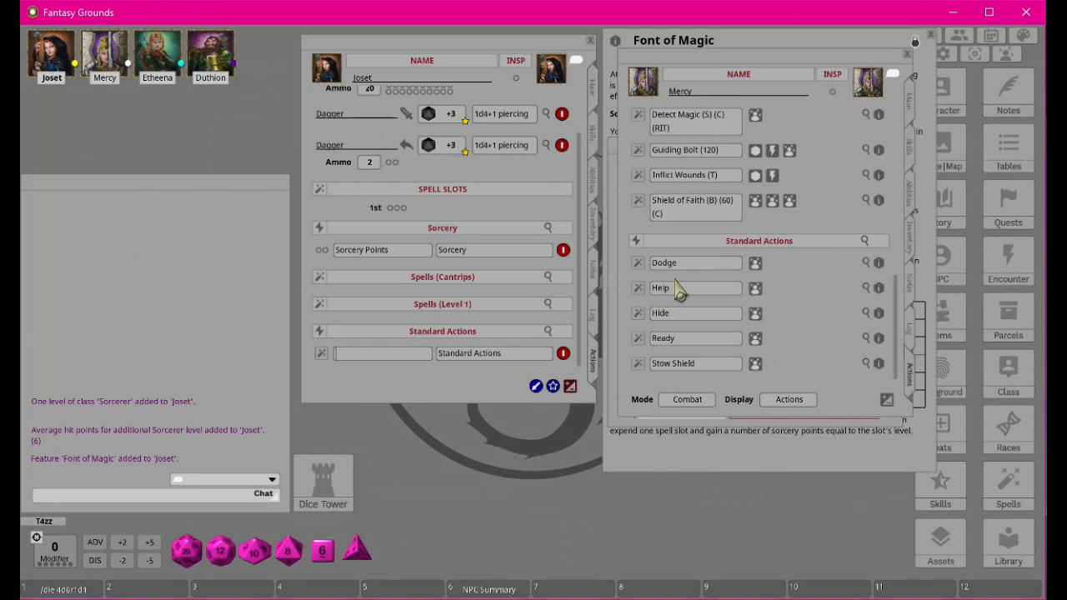
- Copy Mercy's Dodge, Help and Ready actions into Joset's Standard Actions group
mouse_move(879, 264)
mouse_down()
mouse_move(436, 288)
mouse_move(441, 338)
mouse_move(423, 331)
mouse_up()
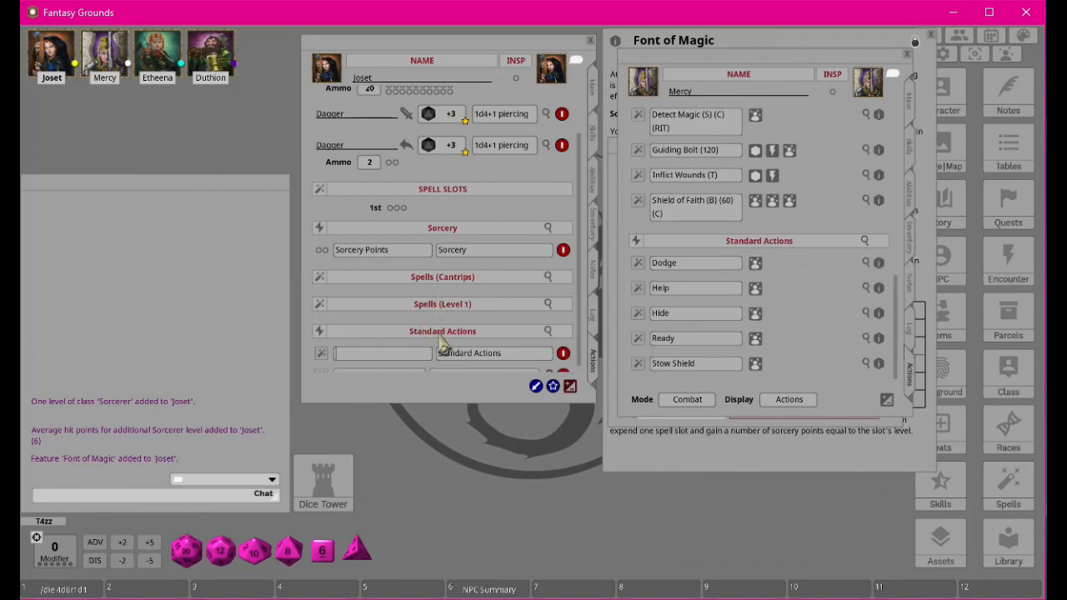
drag(879, 292, 481, 340)
scroll(480, 350, down, 5)
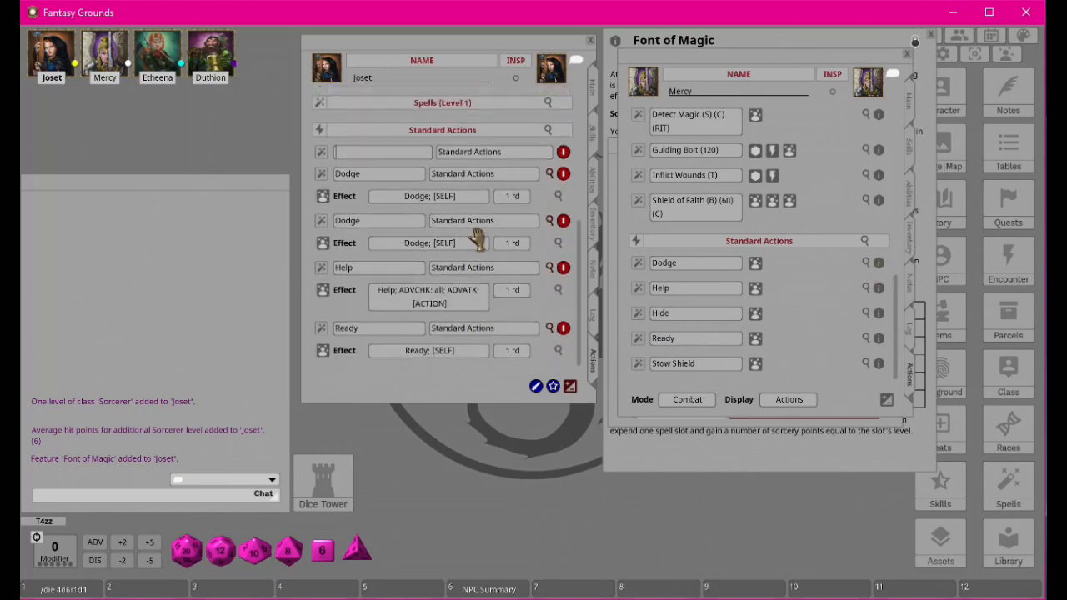
- Delete the duplicate Dodge and the blank entry from Joset's Standard Actions and collapse the remaining actions' effect details
click(565, 173)
click(564, 155)
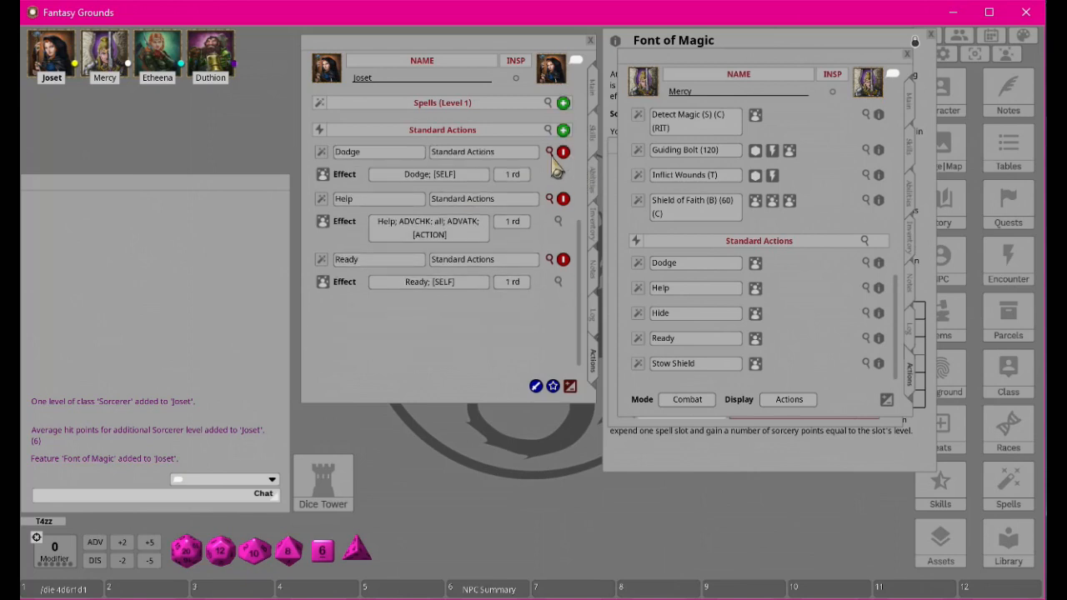
click(557, 172)
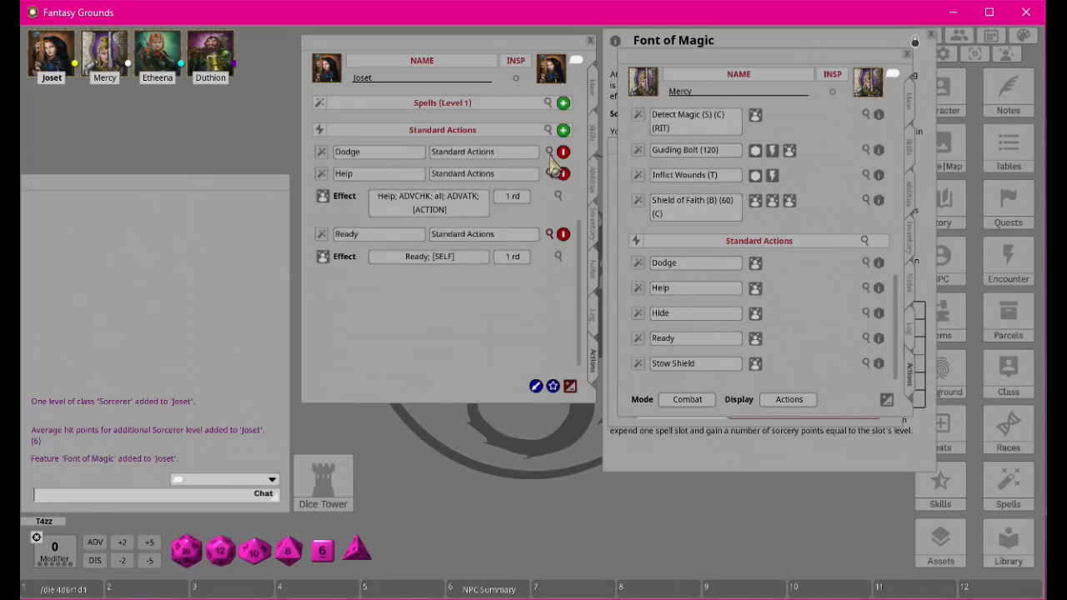
click(556, 196)
click(557, 215)
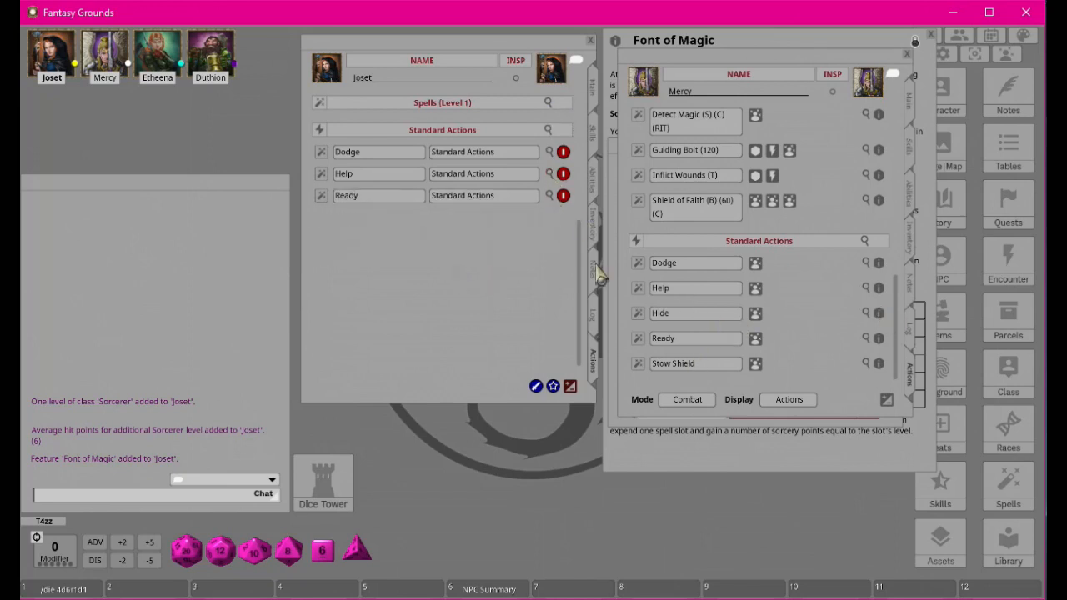
- Delete the misplaced Hide action from Joset's cantrips and collapse the Cantrips group again
scroll(521, 329, up, 5)
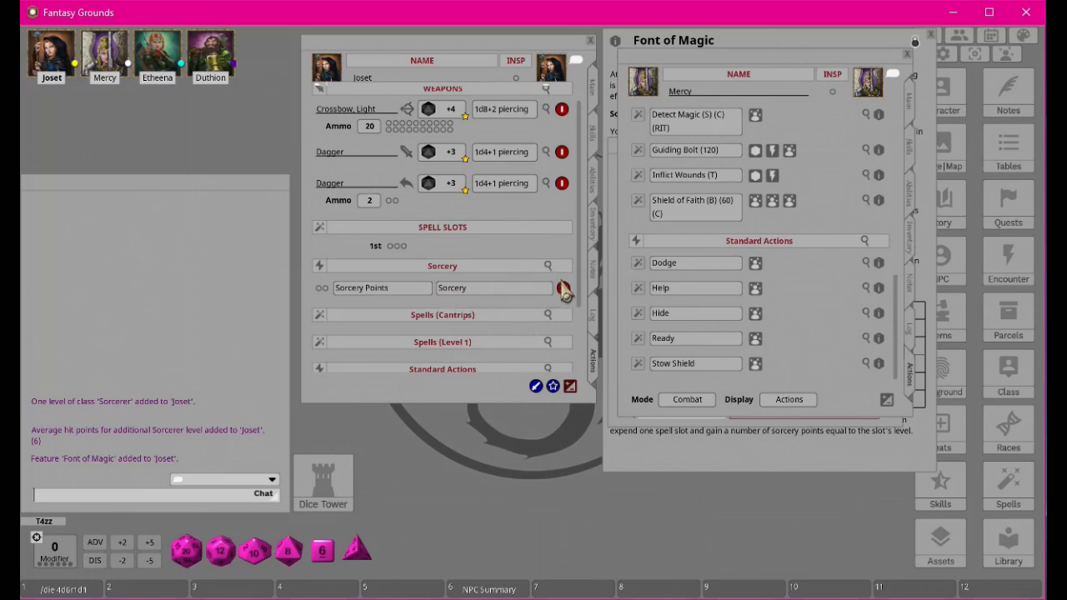
scroll(562, 333, down, 2)
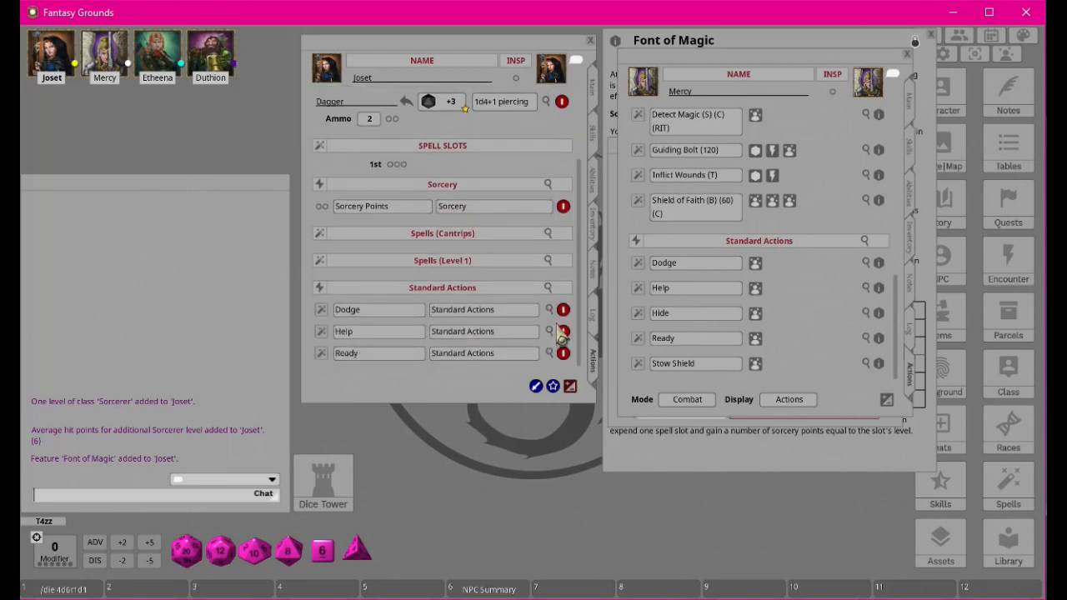
click(514, 236)
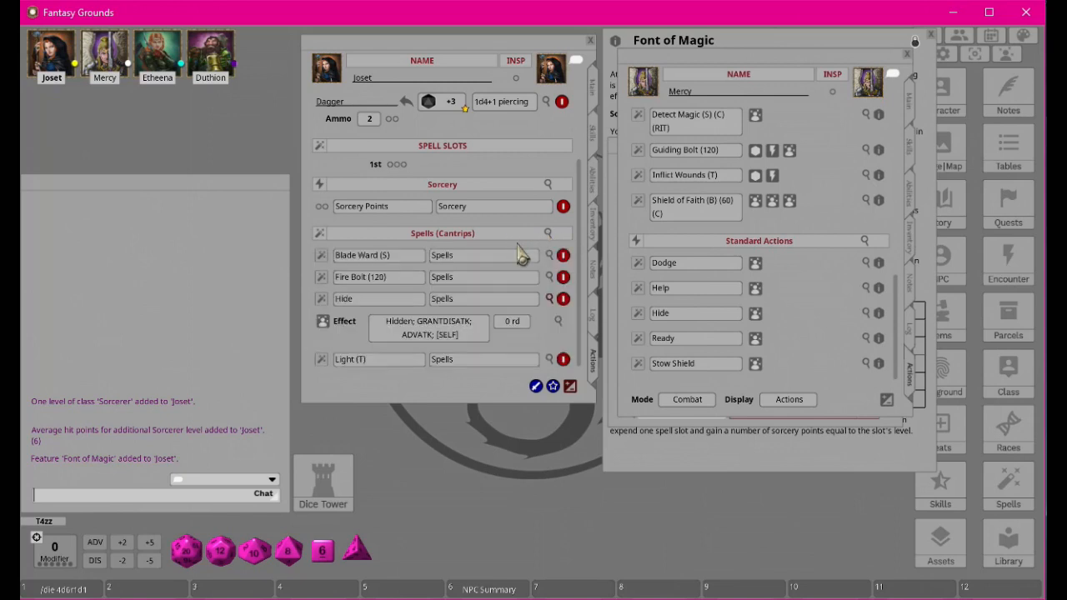
click(563, 300)
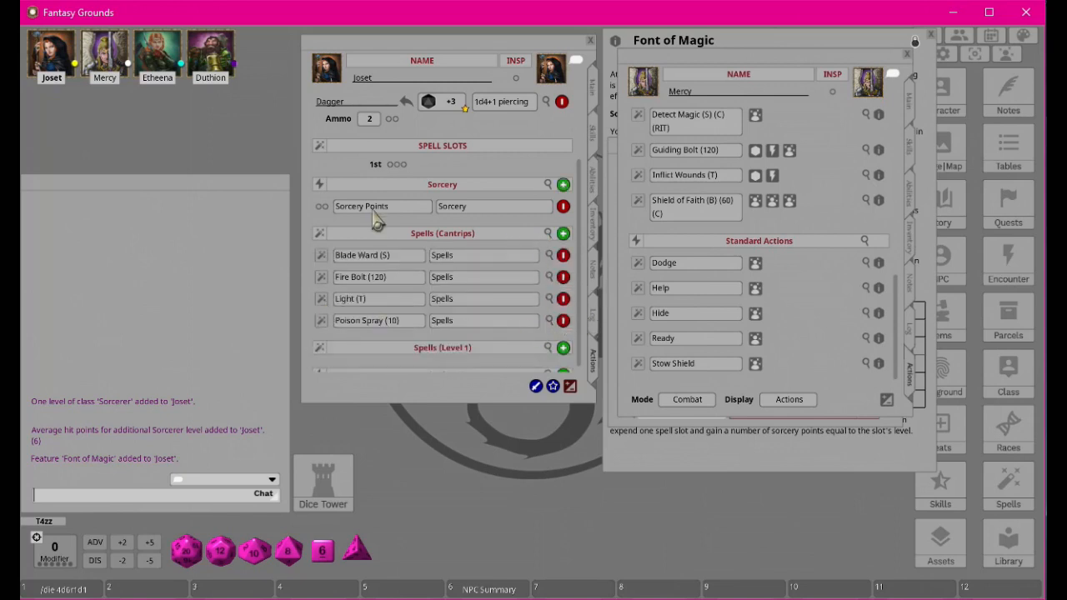
click(464, 235)
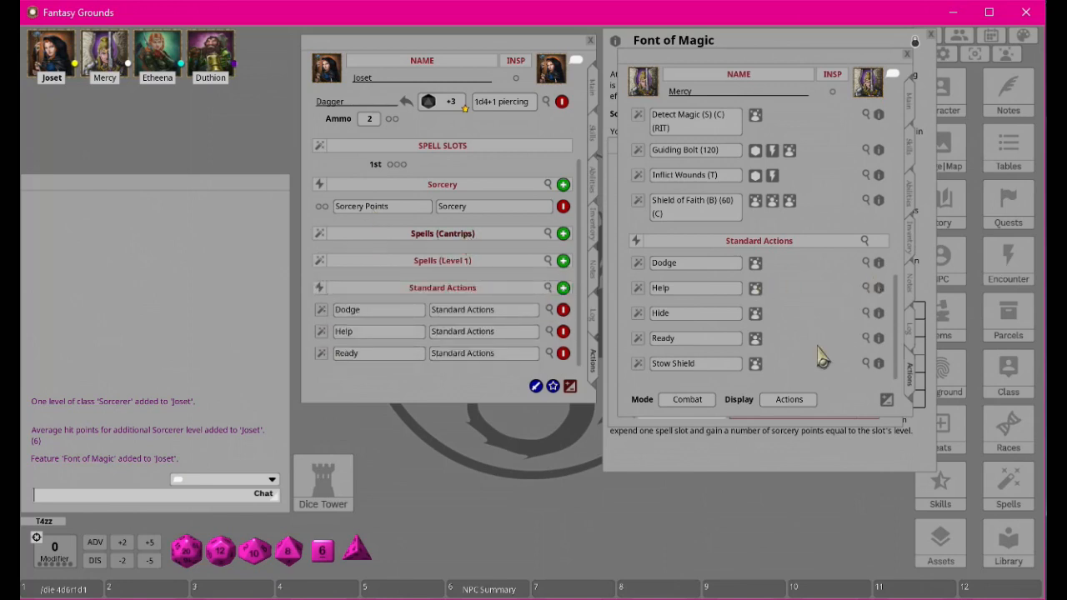
- Copy Mercy's Hide action into Joset's Standard Actions, collapse that group and finish editing the actions
mouse_move(858, 326)
mouse_down()
mouse_move(453, 289)
mouse_move(442, 298)
mouse_up()
scroll(824, 333, up, 5)
scroll(821, 333, up, 5)
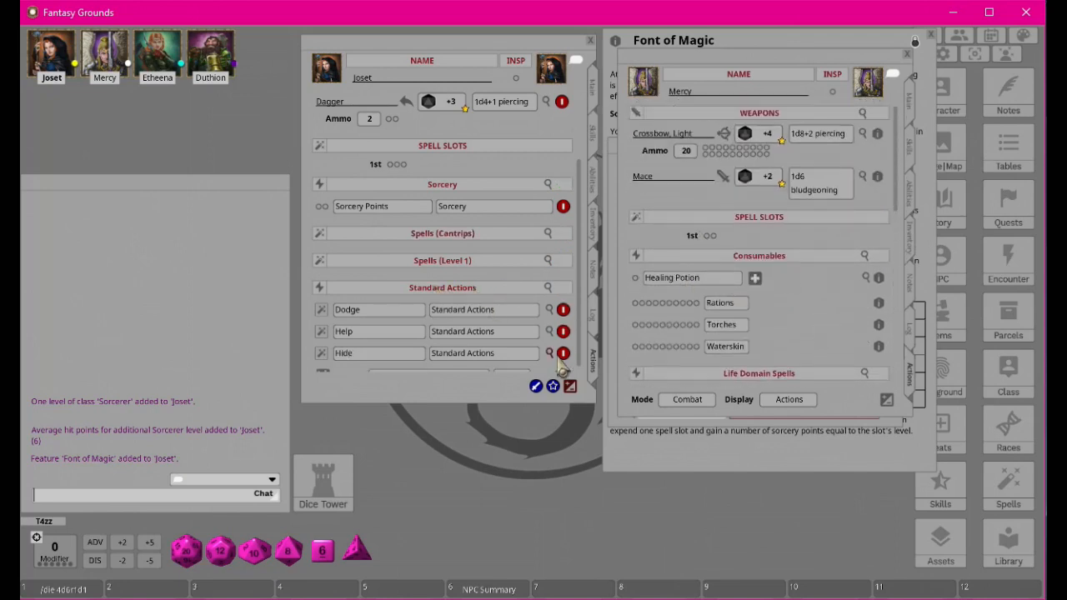
click(461, 293)
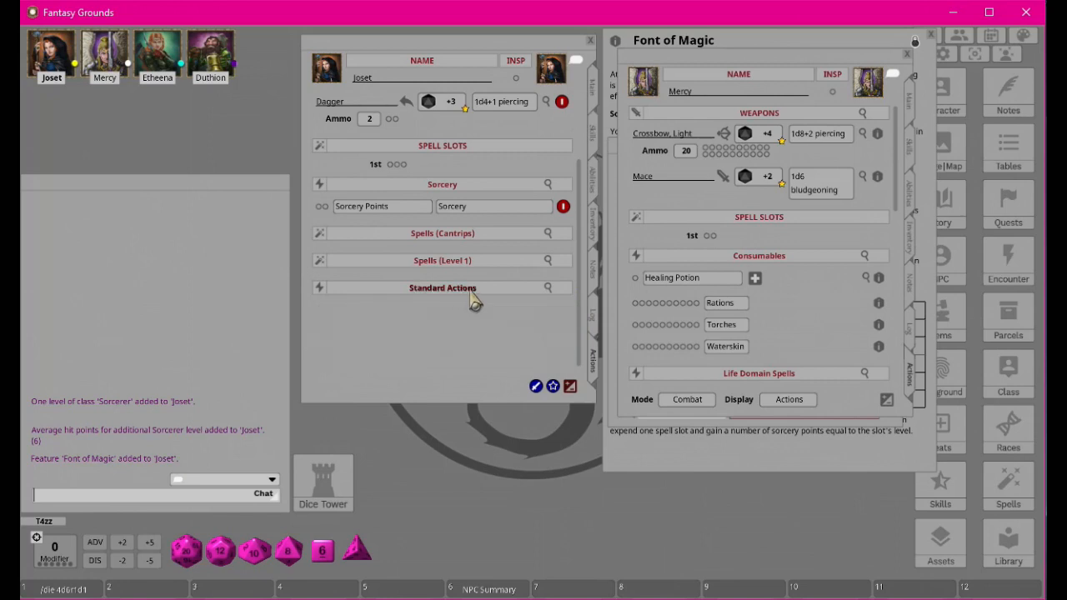
click(570, 386)
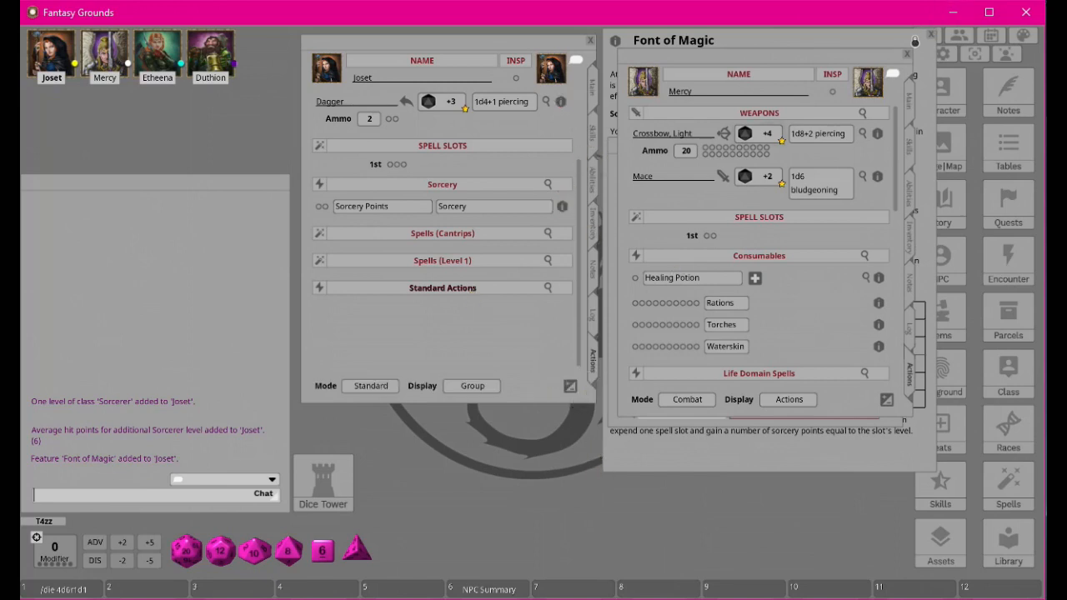
- Close Mercy's sheet and the Spells list, and return to Joset's main character page
click(908, 58)
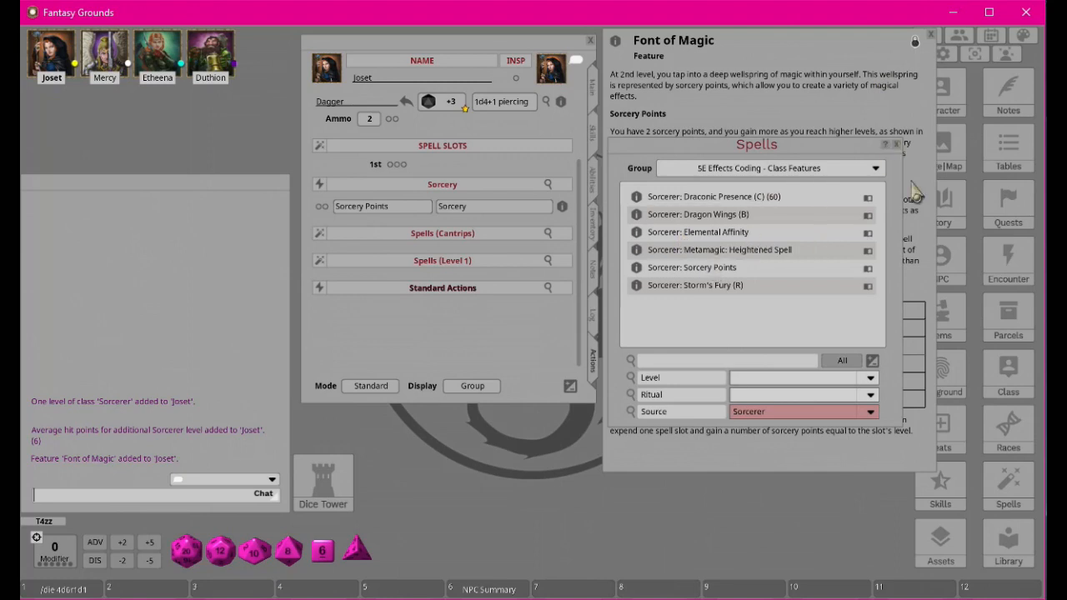
click(896, 145)
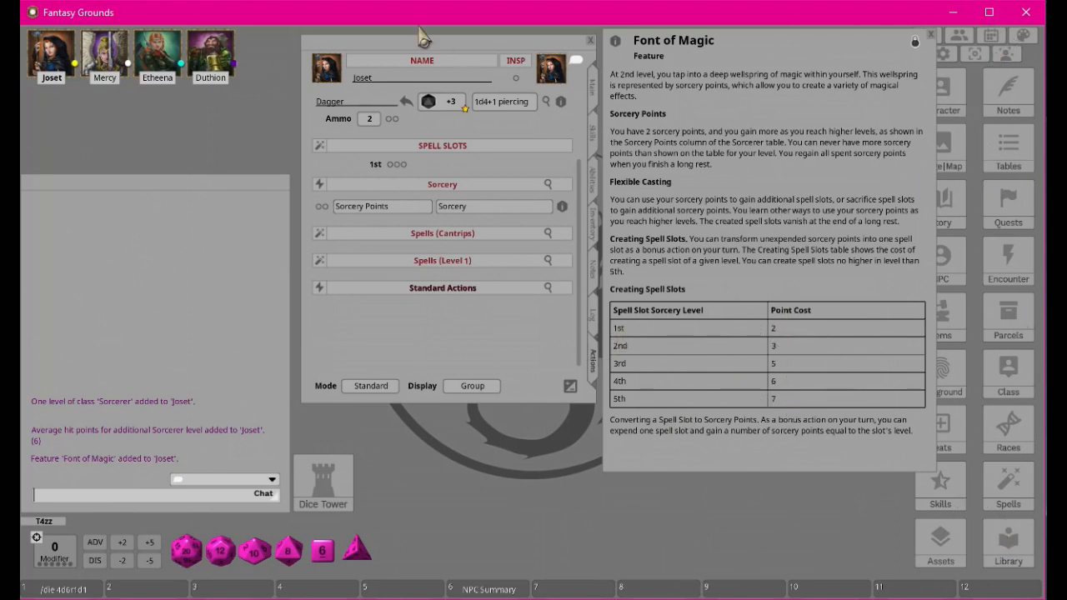
click(593, 89)
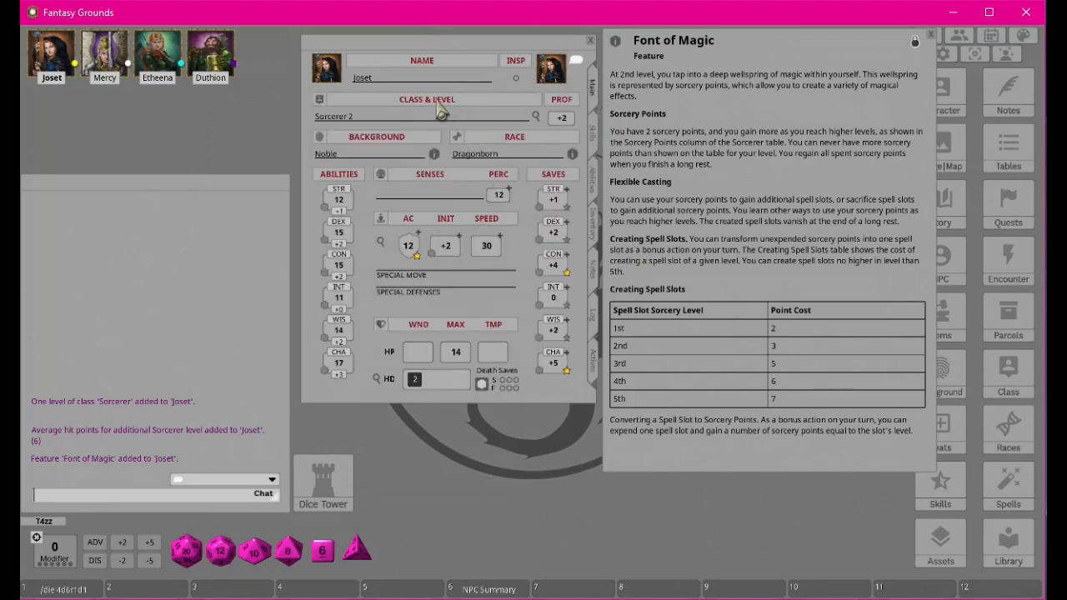
- Open the Sorcerer class description from Joset's class and level details and show her actions page
click(538, 118)
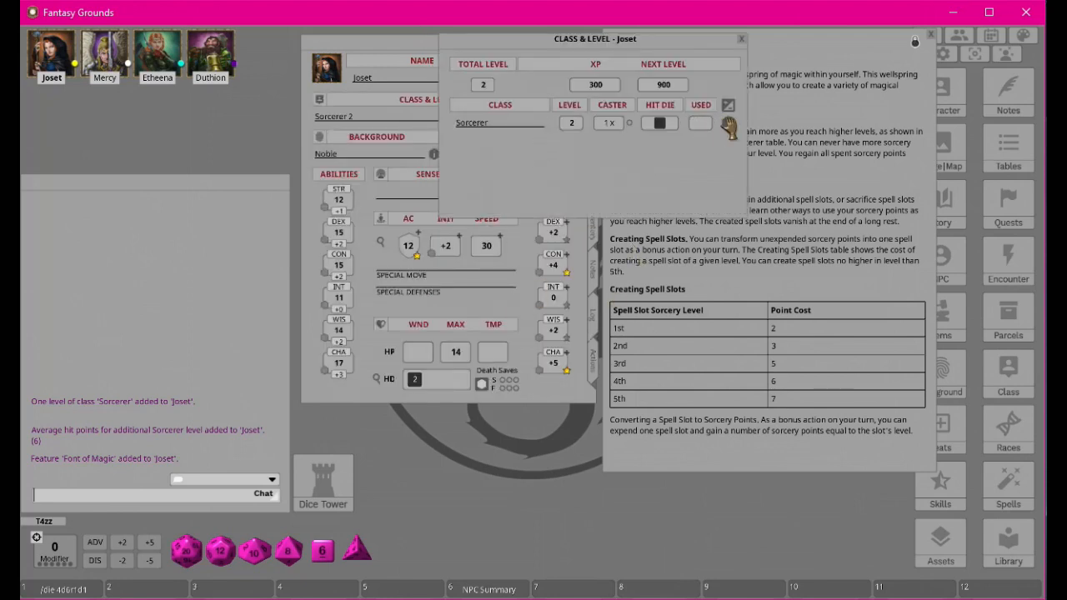
click(725, 122)
click(741, 39)
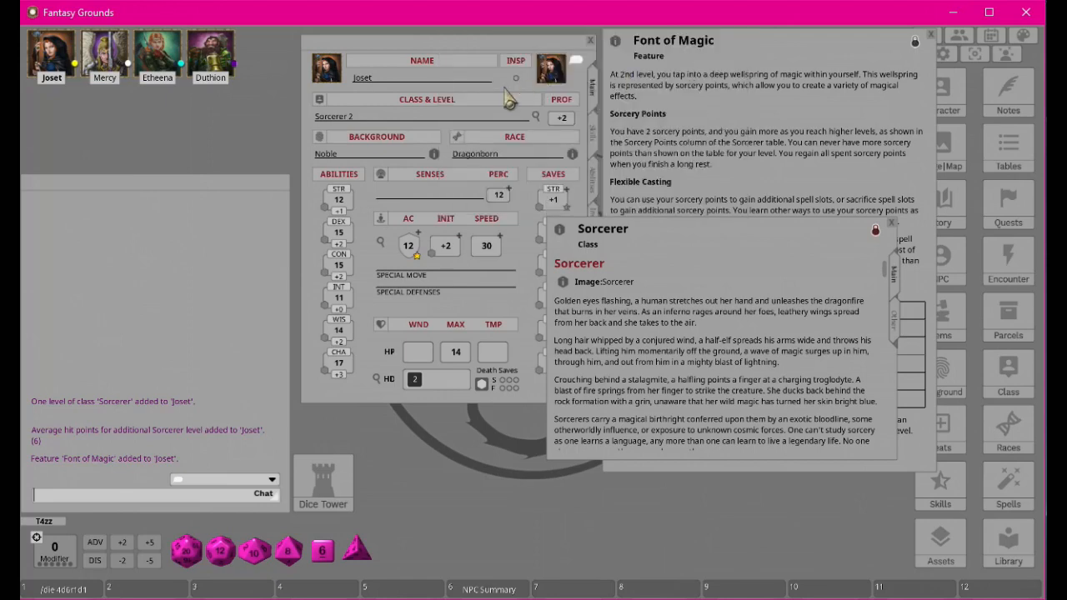
click(517, 52)
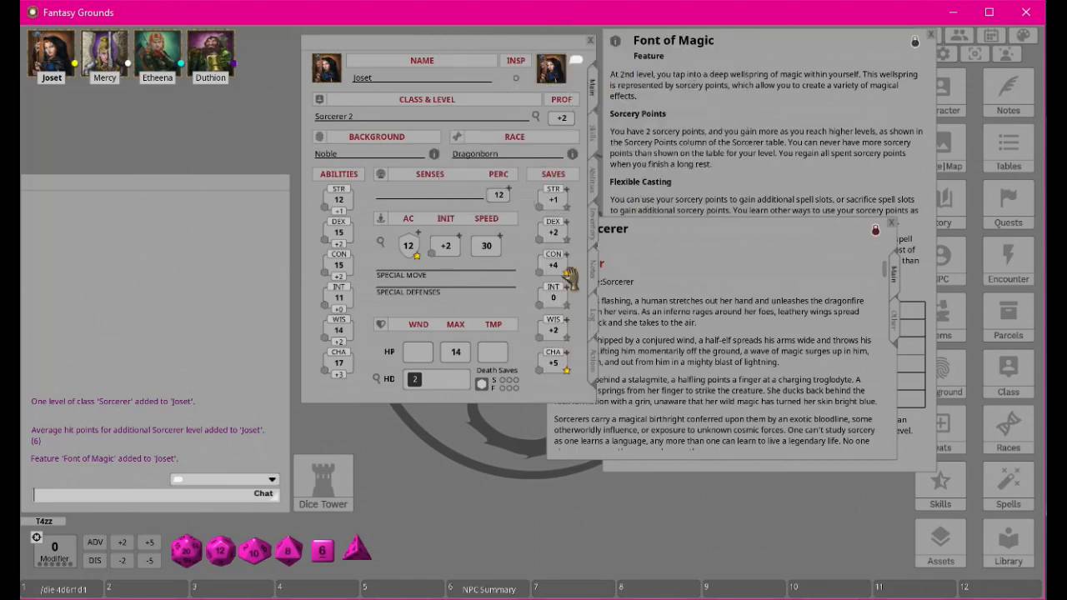
click(593, 369)
- Examine the Sorcerer class tables for the level 2 features, sorcery points, spells known and spell slots
click(700, 231)
scroll(704, 362, down, 5)
scroll(704, 362, down, 8)
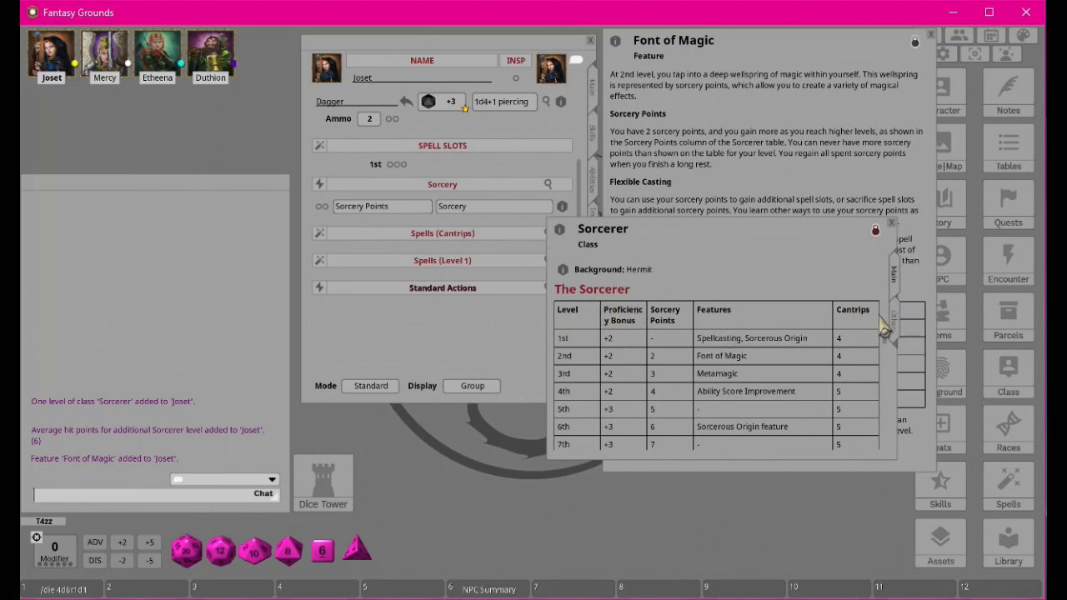
scroll(658, 412, down, 8)
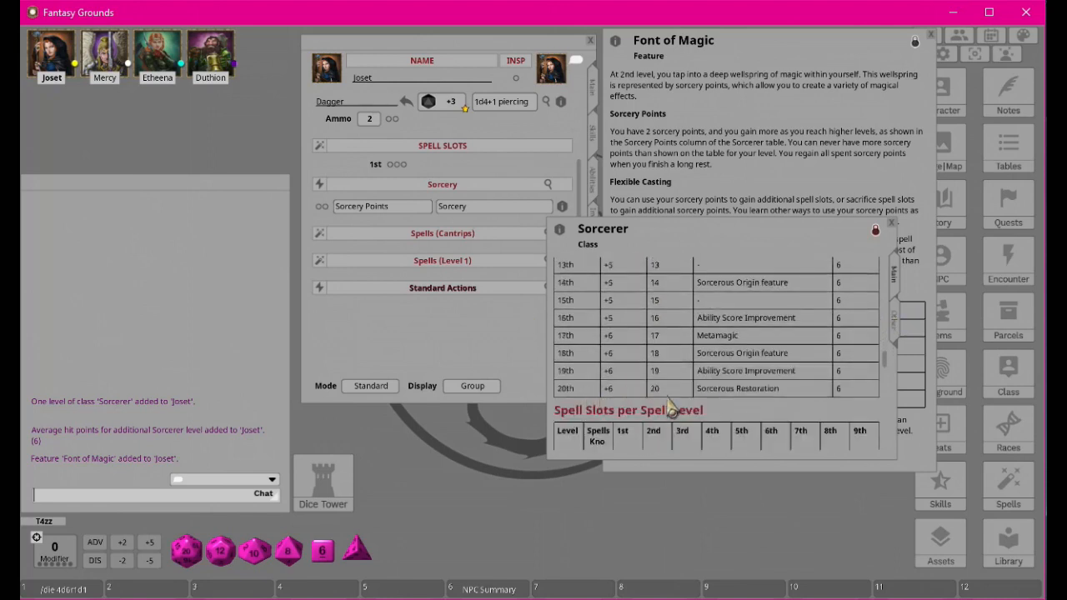
scroll(666, 388, up, 3)
scroll(667, 383, up, 8)
scroll(667, 383, down, 8)
scroll(665, 379, down, 4)
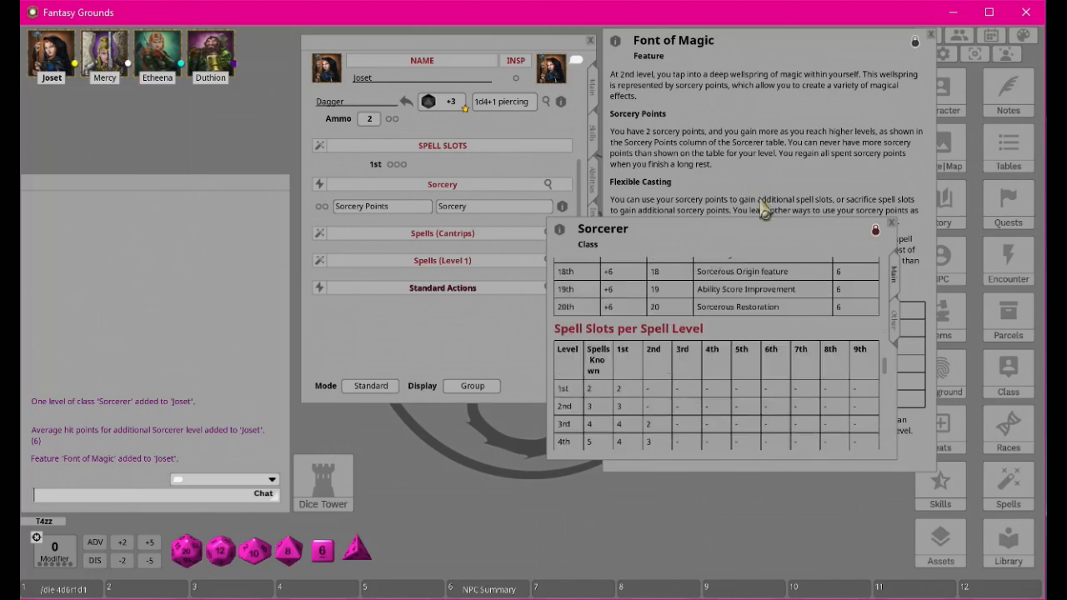
- Place the Sorcerer description clear of the Font of Magic text and compare its spell slot and sorcery point progression
drag(737, 233, 367, 302)
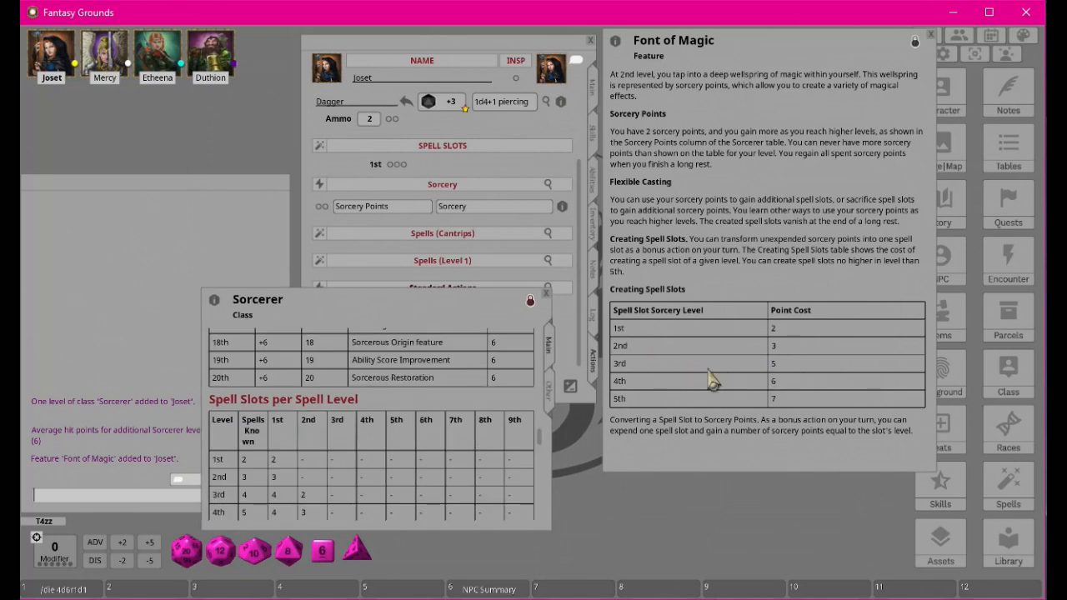
scroll(433, 409, down, 8)
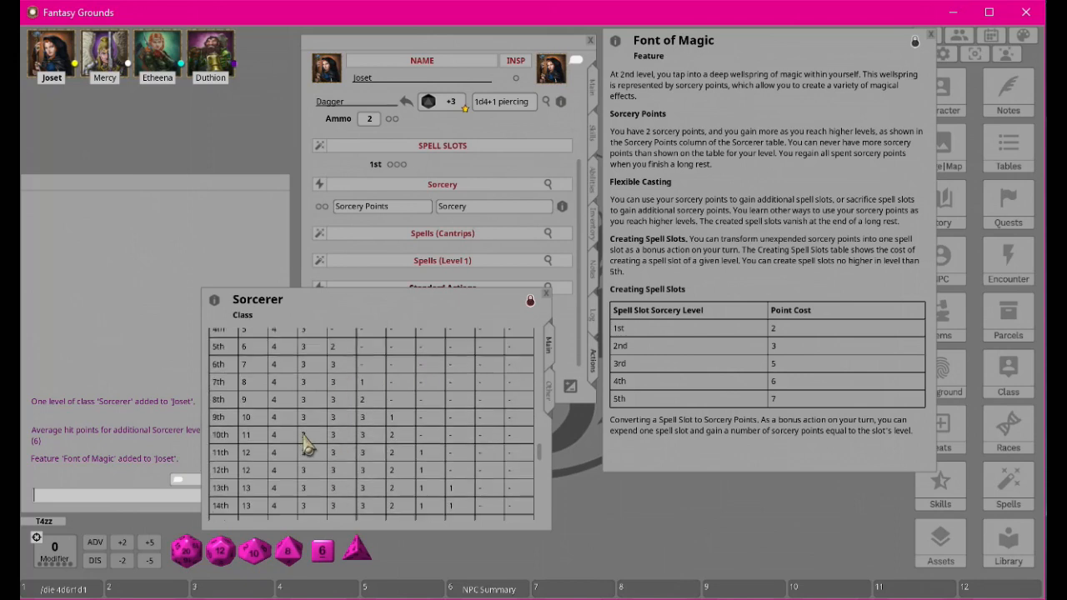
scroll(316, 358, up, 2)
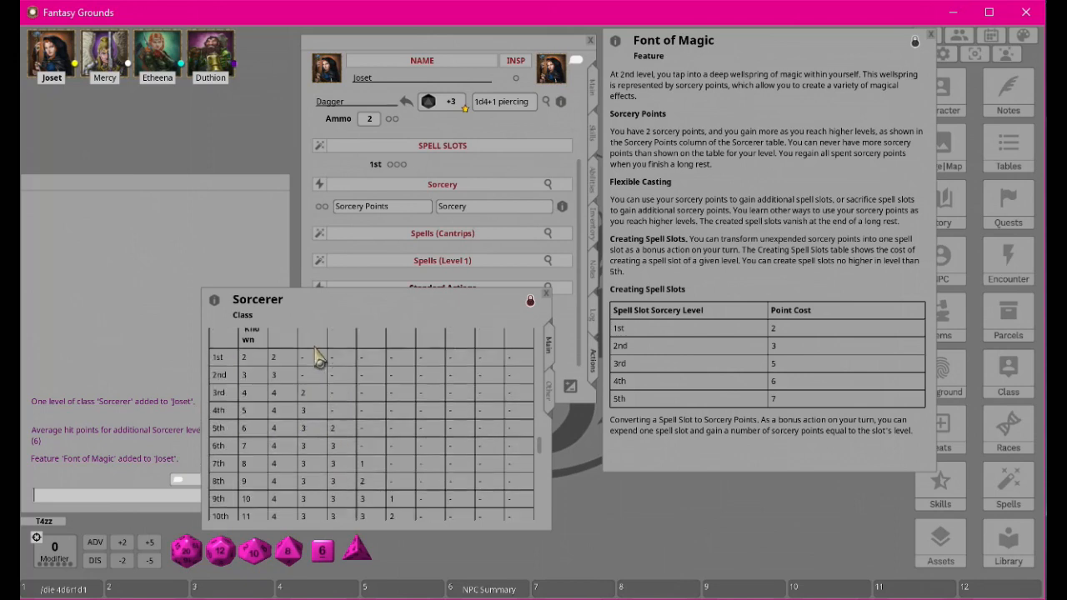
scroll(317, 358, up, 2)
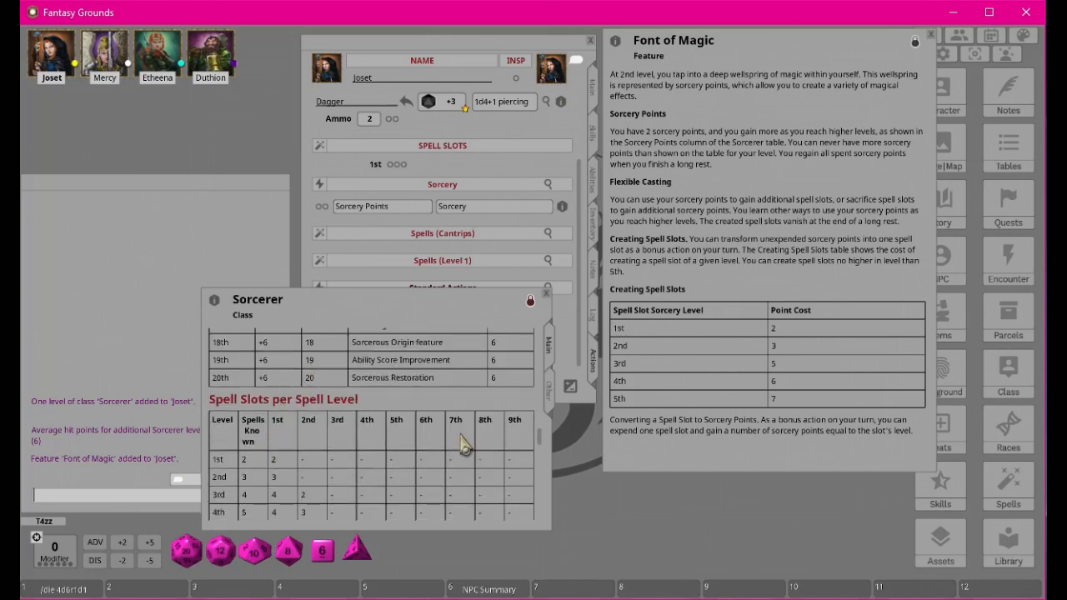
scroll(464, 446, up, 8)
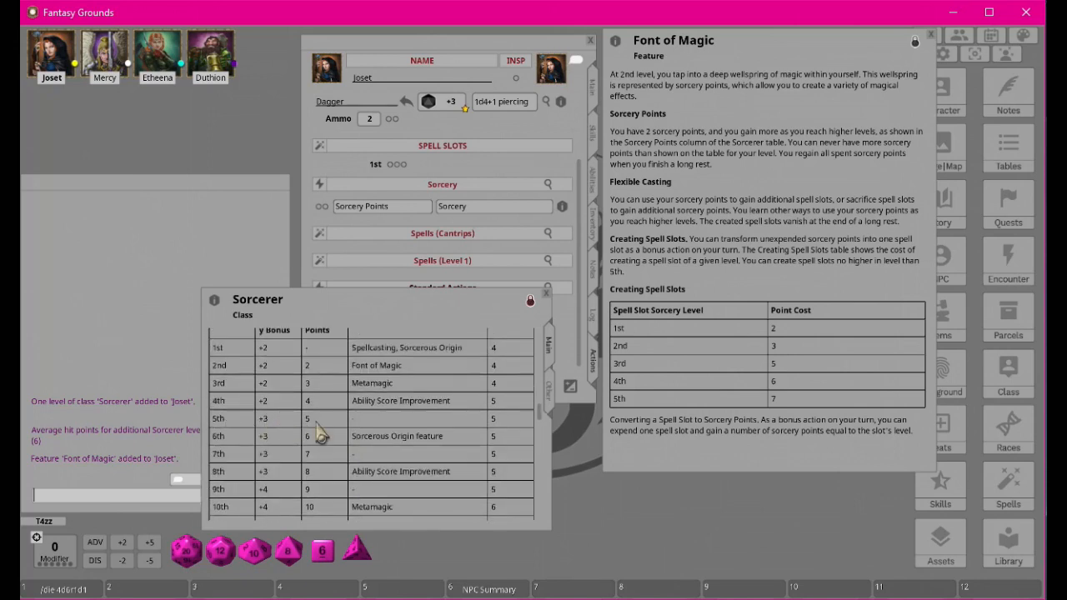
scroll(321, 434, up, 1)
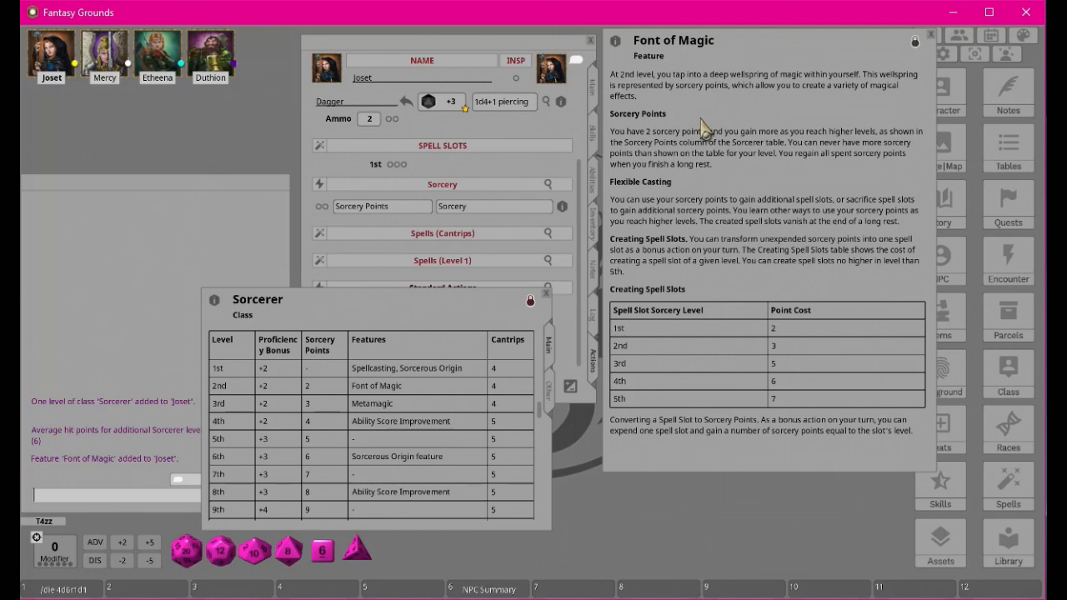
- Close the Font of Magic description and check Joset's features list and the details of her Sorcery Points entry
click(930, 36)
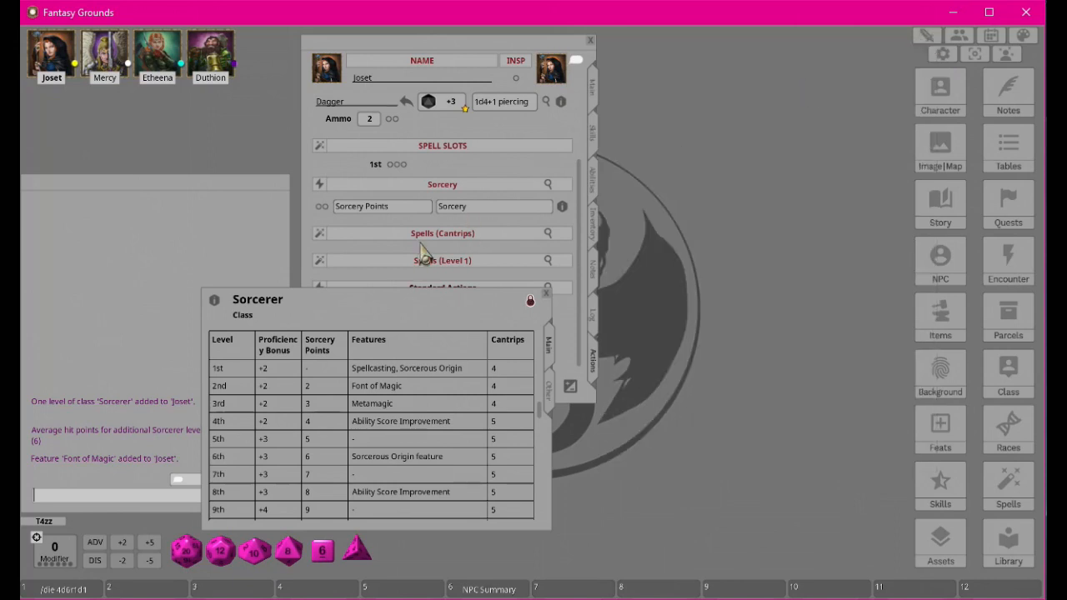
click(597, 188)
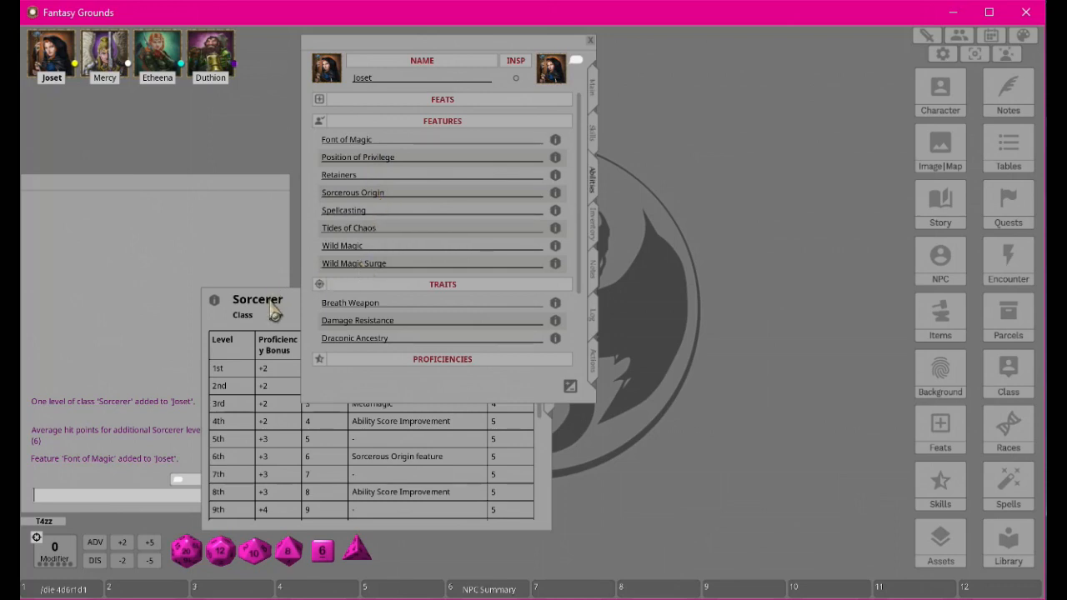
click(595, 362)
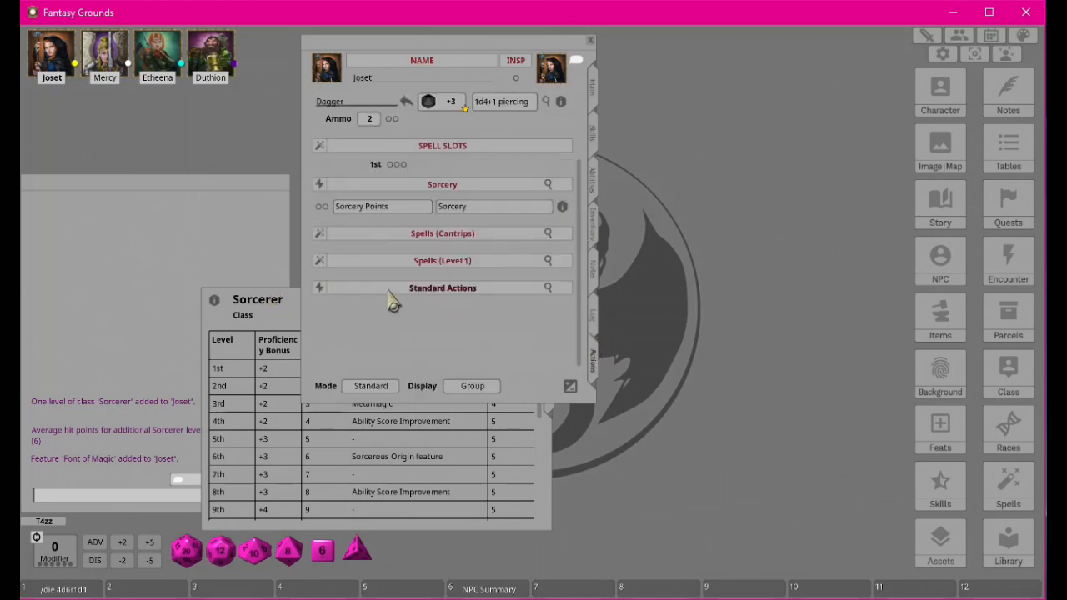
click(561, 206)
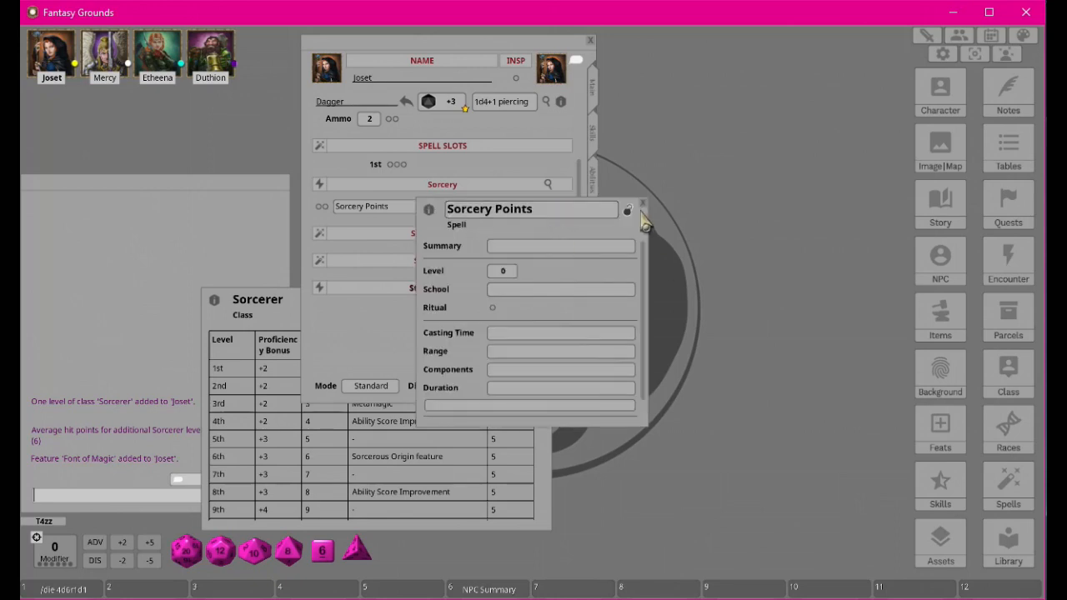
click(642, 203)
- Review the Features section of the Sorcerer description and place that window beside Joset's sheet
click(275, 296)
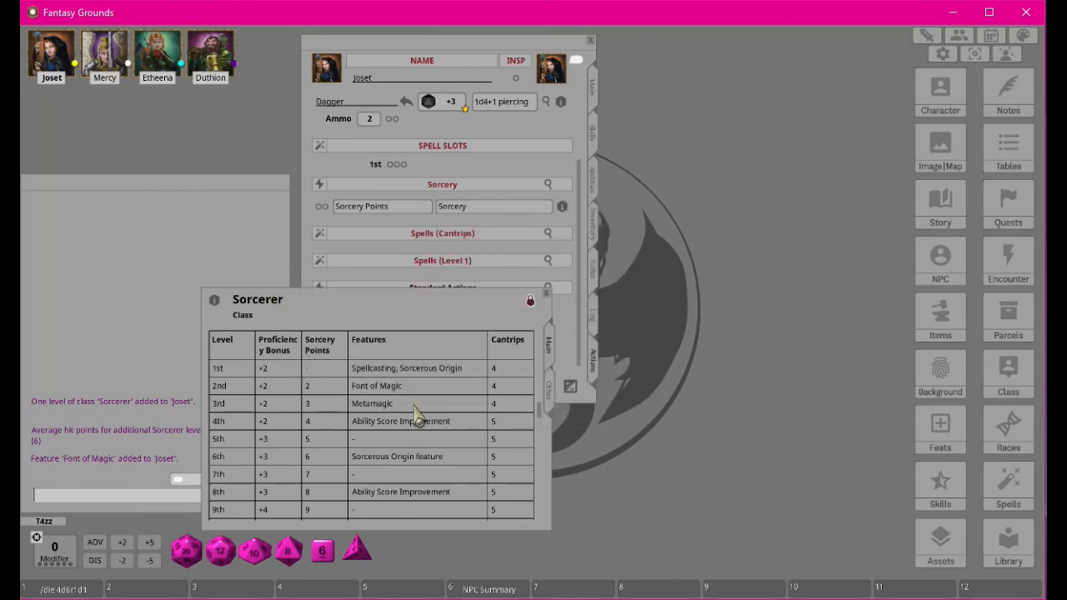
scroll(417, 412, down, 15)
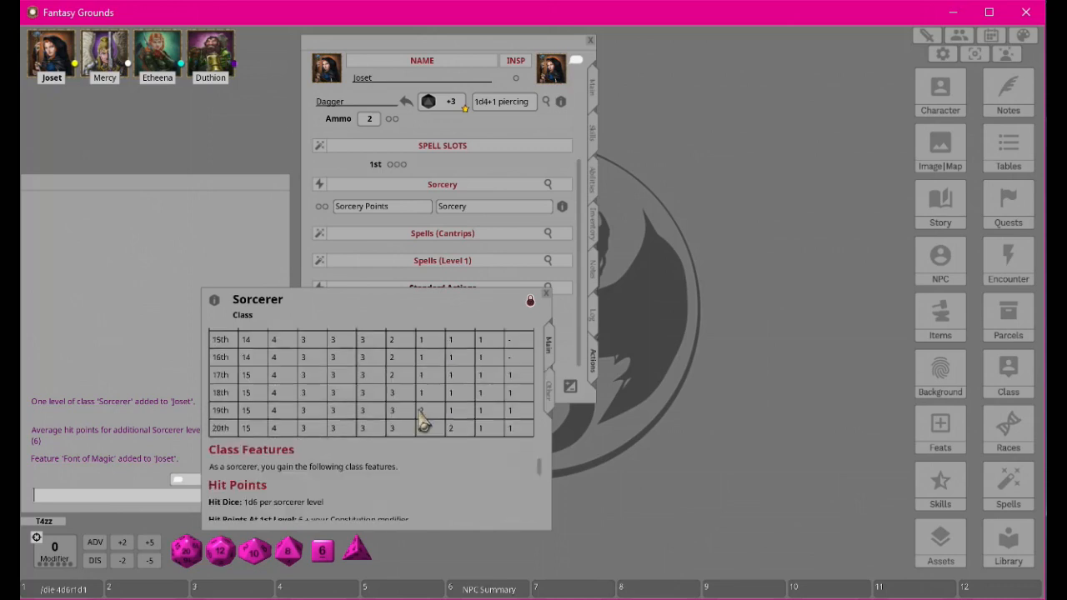
scroll(421, 425, down, 5)
scroll(417, 425, down, 6)
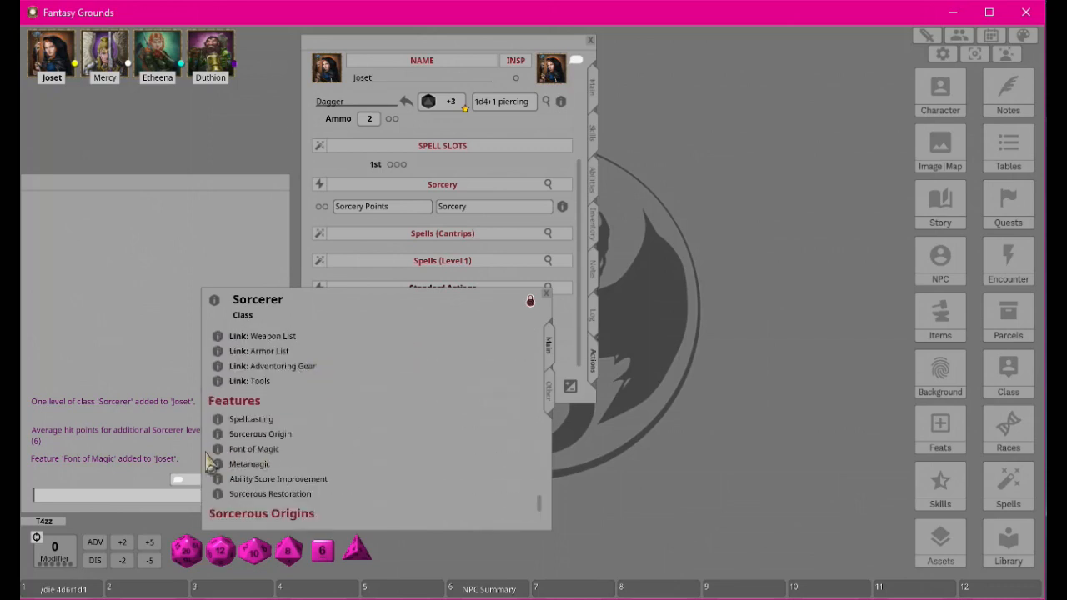
scroll(354, 456, down, 1)
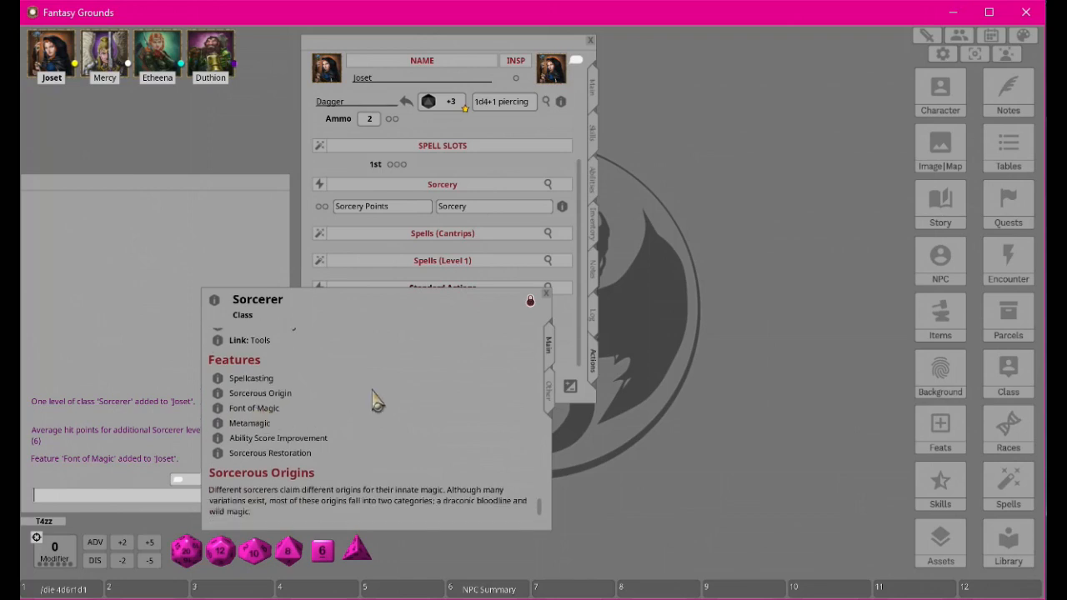
scroll(330, 400, down, 1)
scroll(409, 475, up, 2)
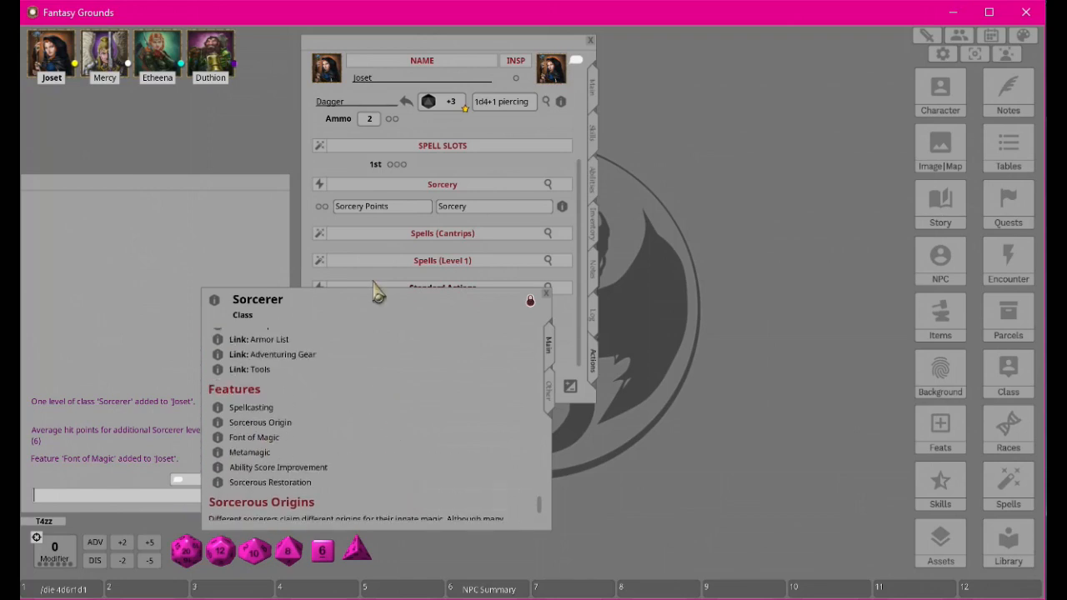
drag(345, 303, 755, 52)
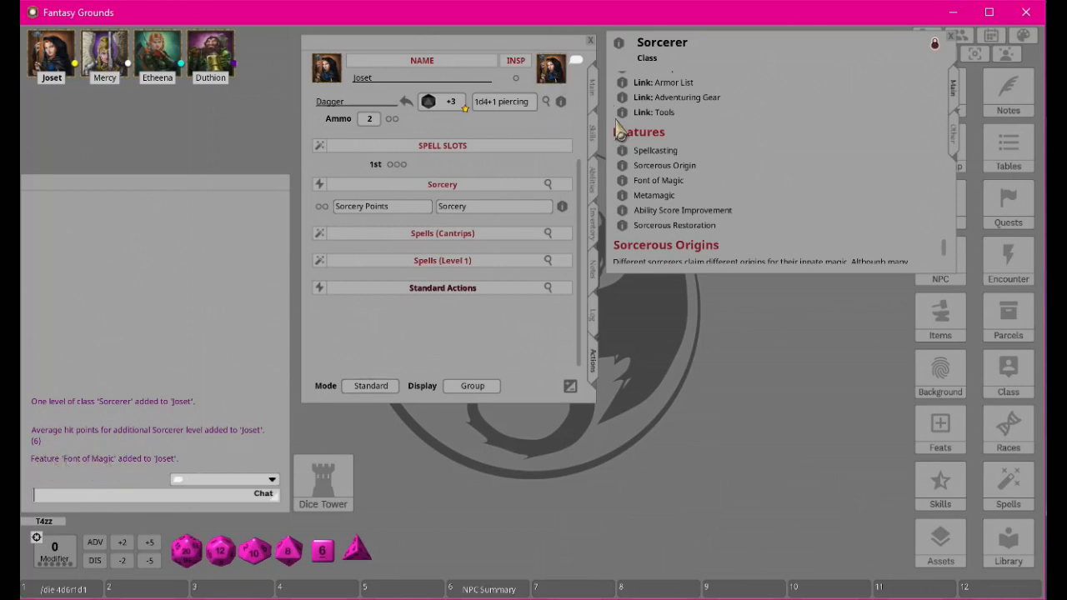
- Roll a d6 for Joset's level 2 hit points, set her maximum HP to 16 and close her sheet
click(593, 88)
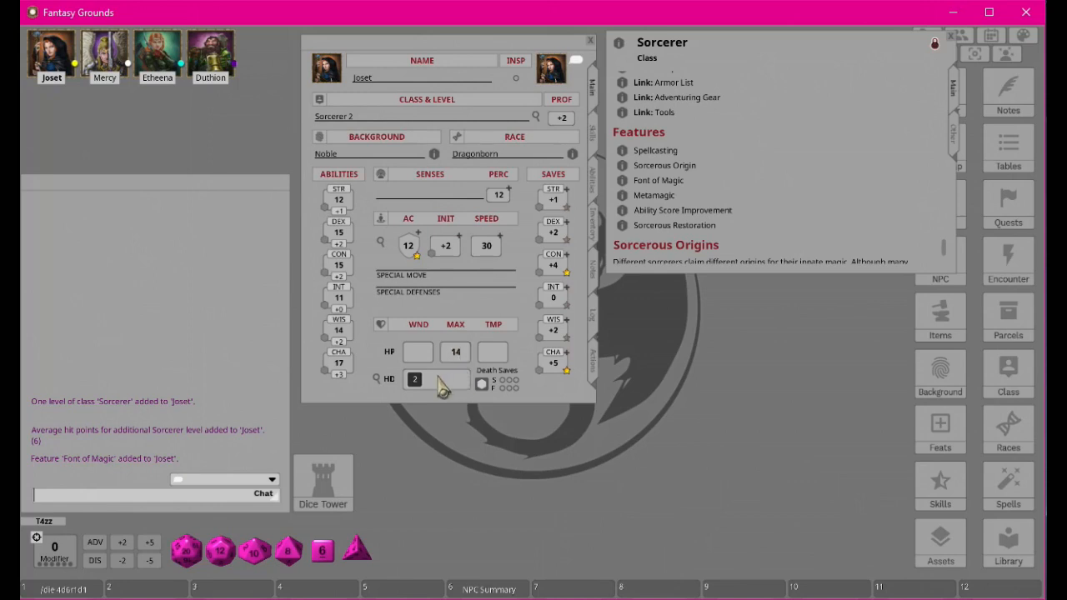
drag(329, 565, 188, 426)
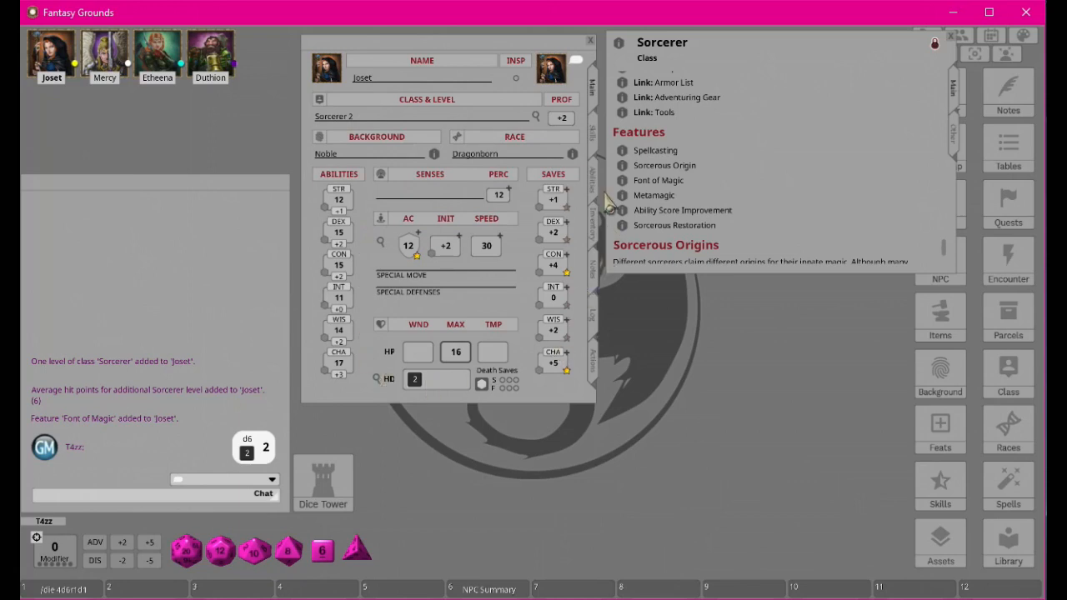
click(951, 39)
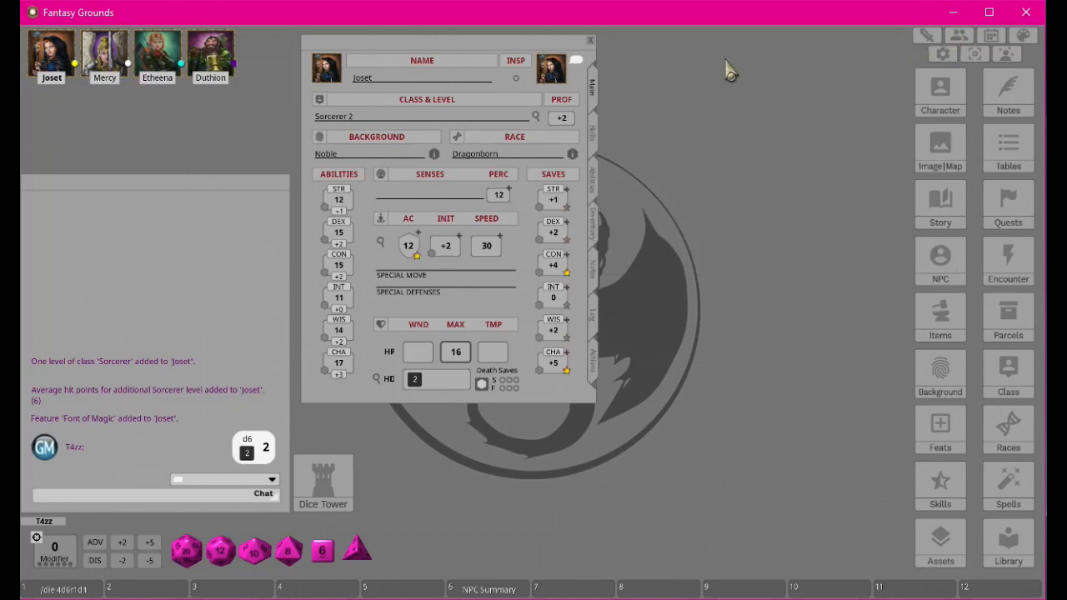
click(591, 40)
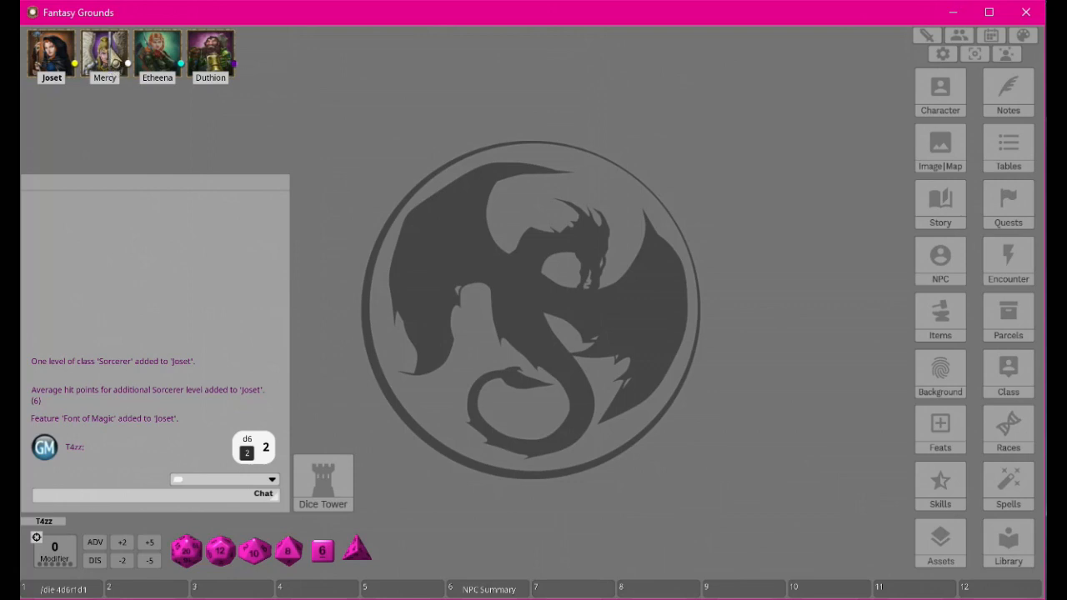
- Clear the chat log and open Mercy's sheet on its main page
click(126, 495)
key(Return)
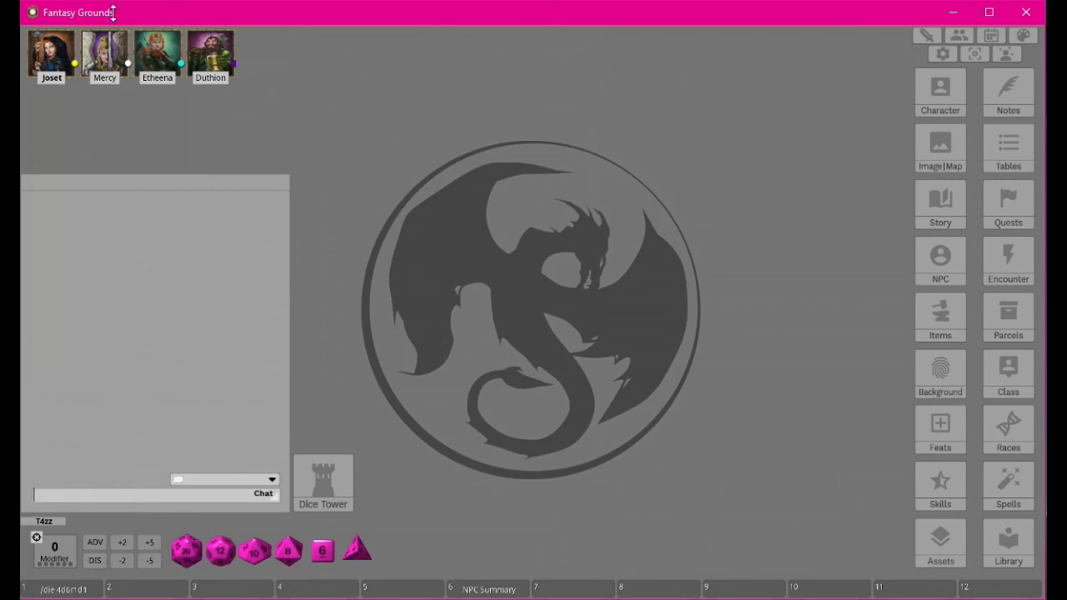
double_click(105, 52)
drag(774, 79, 548, 84)
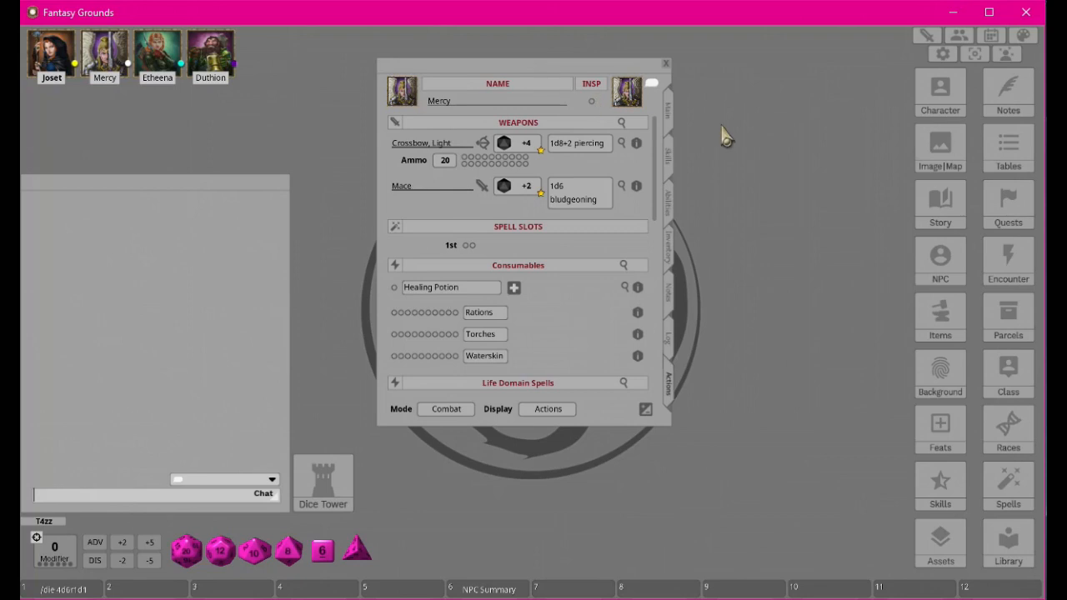
click(668, 110)
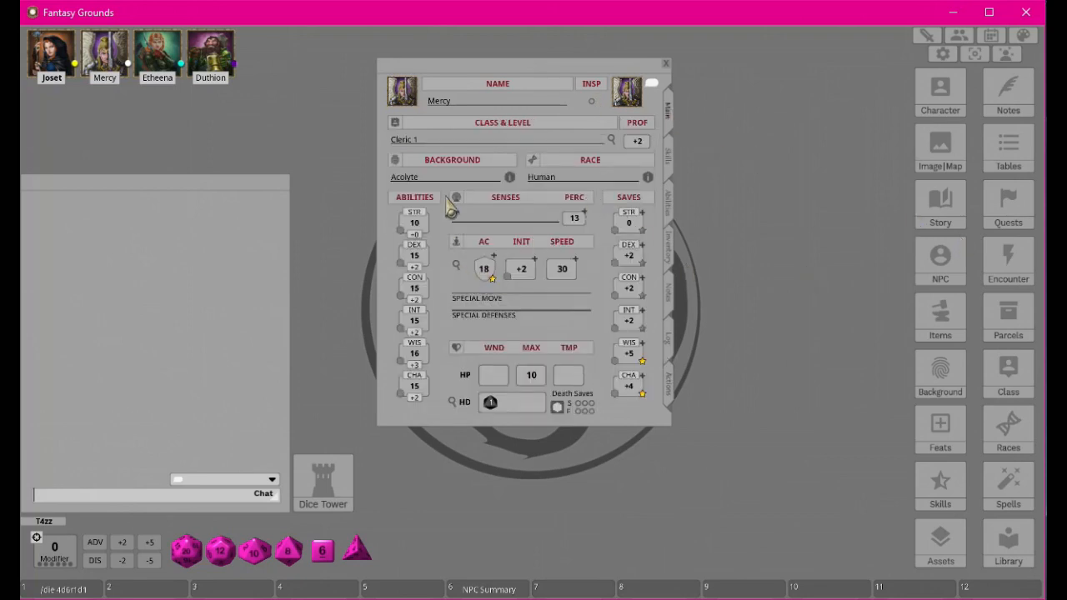
- Open Mercy's class and level details and set the XP needed for her next level to 900
click(611, 140)
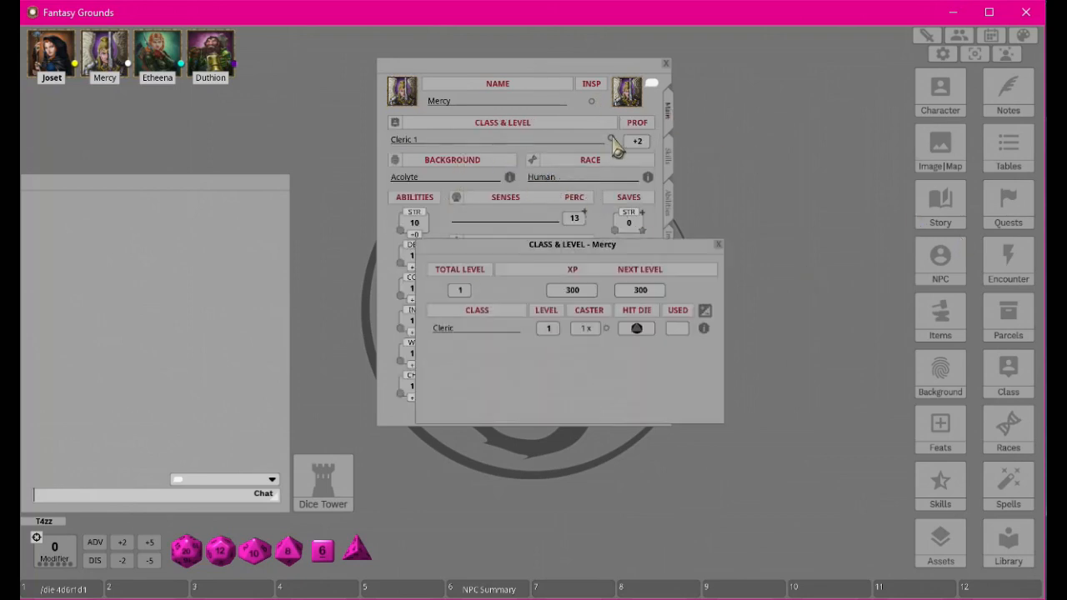
drag(614, 262, 755, 143)
click(780, 170)
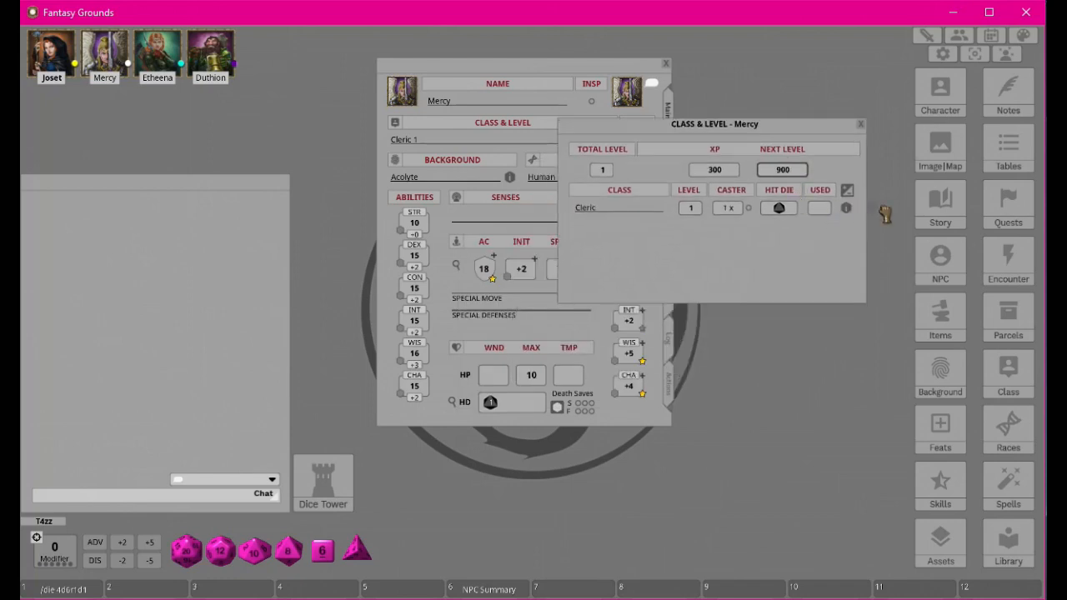
- Add a Cleric level to bring Mercy to level 2 and set her maximum HP to 20
drag(825, 253, 825, 254)
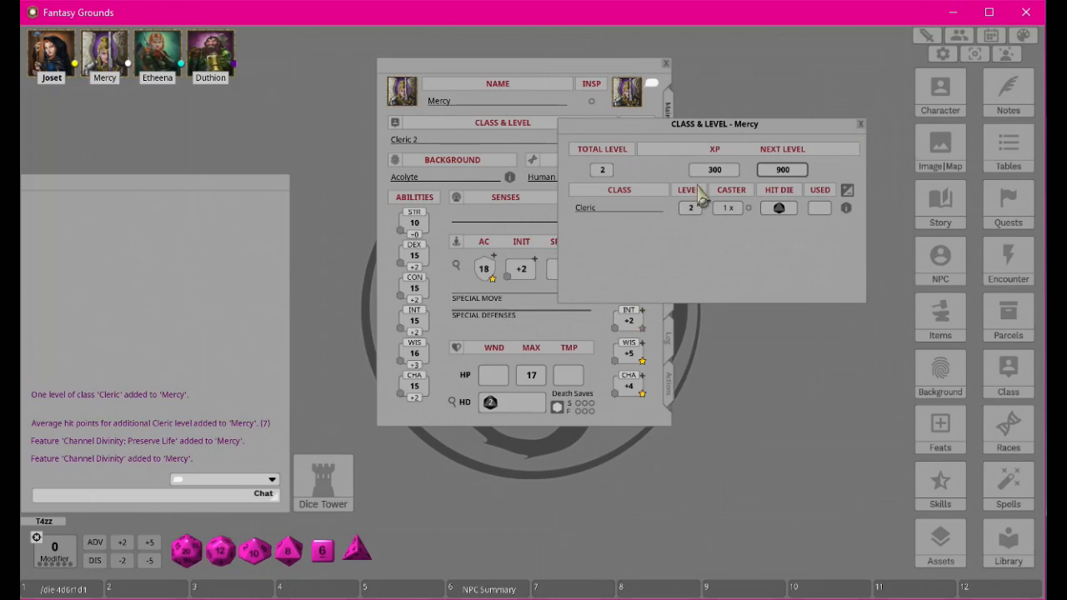
click(862, 125)
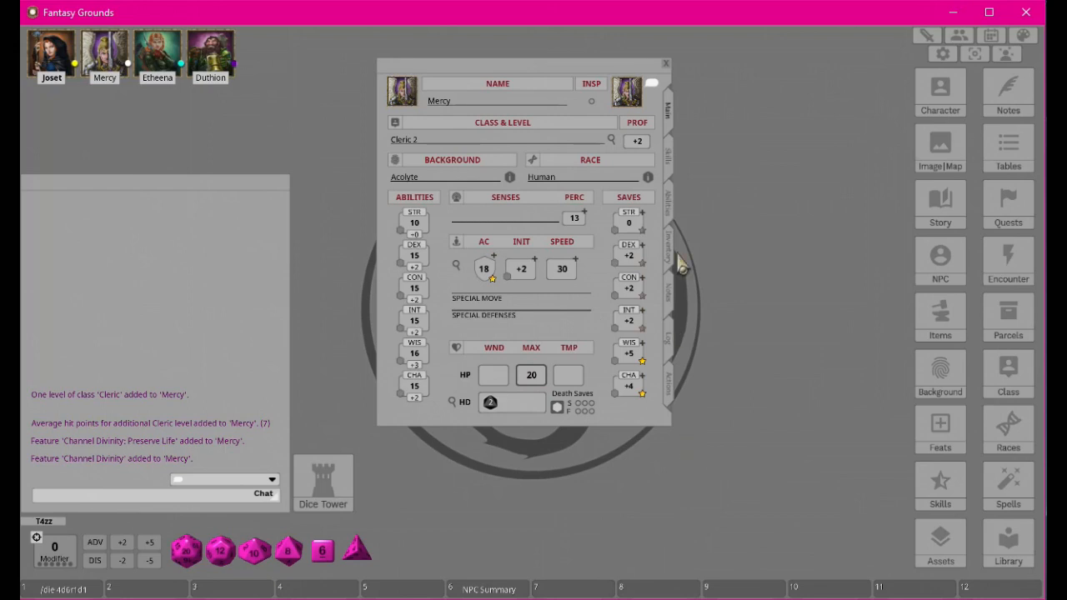
- Open the Channel Divinity description from Mercy's features and place it beside her sheet
click(667, 213)
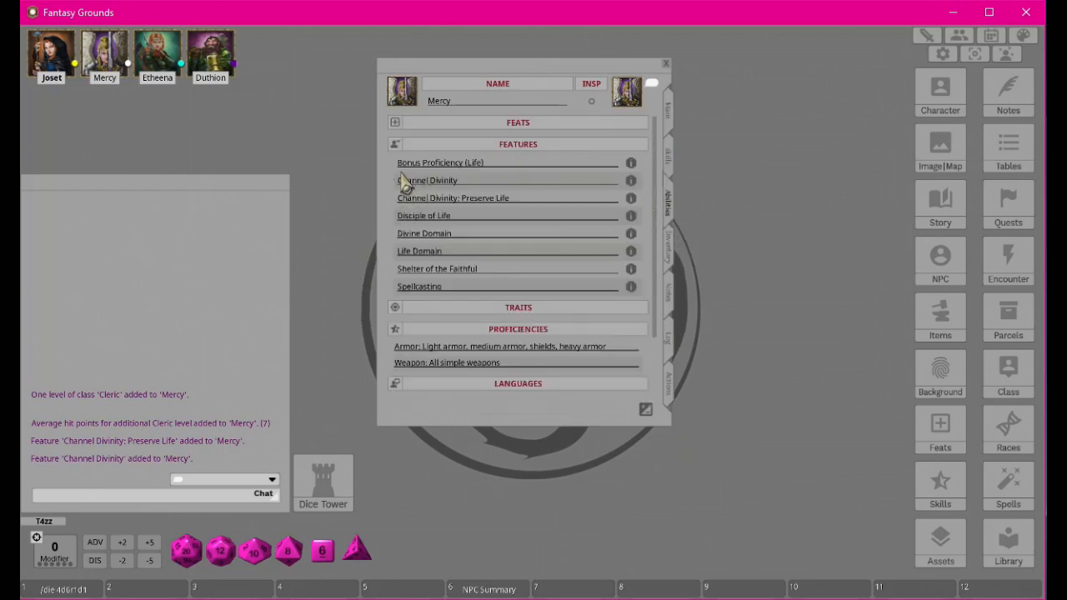
click(632, 188)
drag(546, 210, 185, 129)
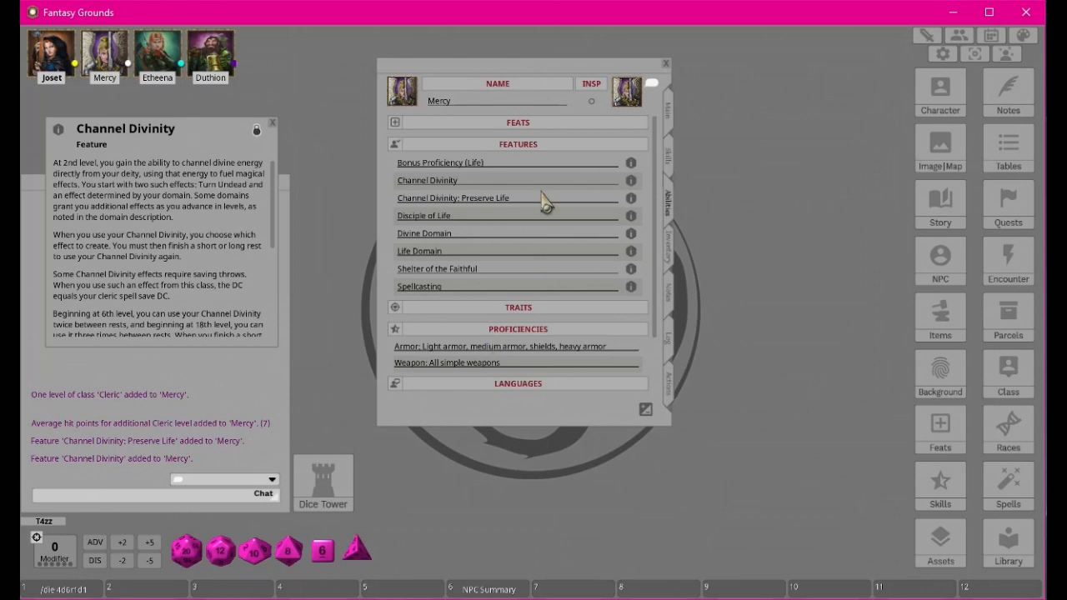
- Open the Channel Divinity: Preserve Life description from Mercy's features and place it clear of her sheet
click(631, 198)
drag(528, 218, 155, 203)
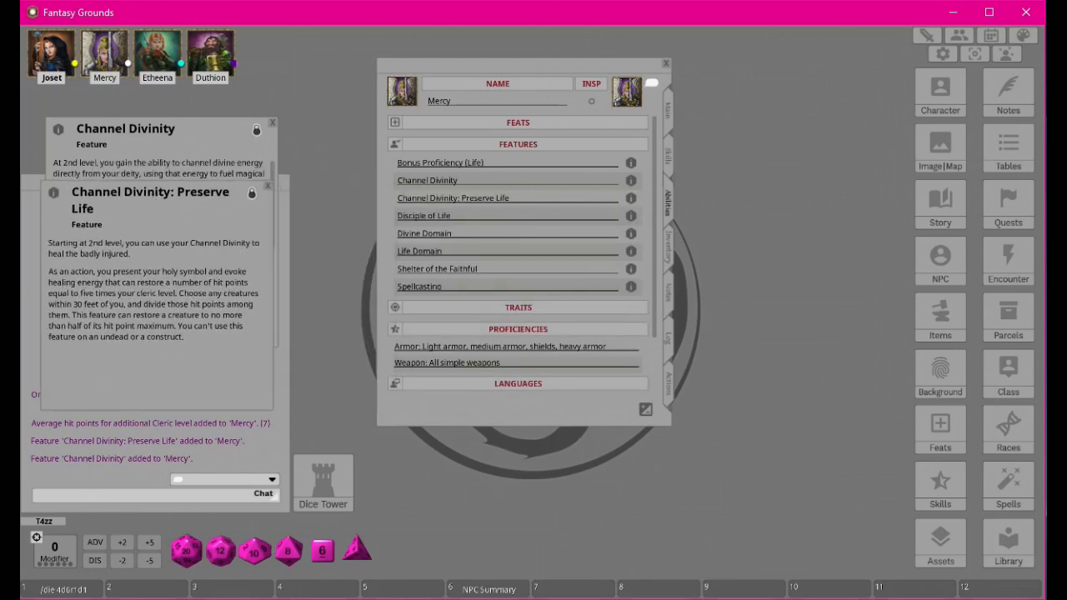
- Open the Spells list, filter the 5E Effects Coding - Class Features group by source Cleric, and place it beside Mercy's sheet
click(1008, 482)
drag(744, 155, 702, 256)
click(724, 514)
scroll(742, 466, up, 6)
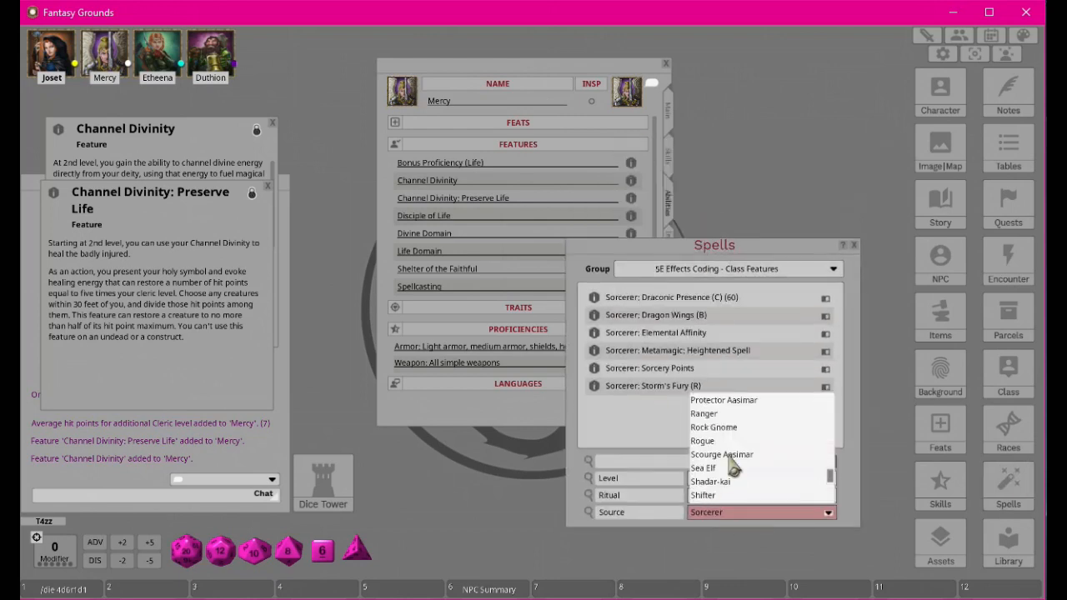
scroll(750, 457, up, 15)
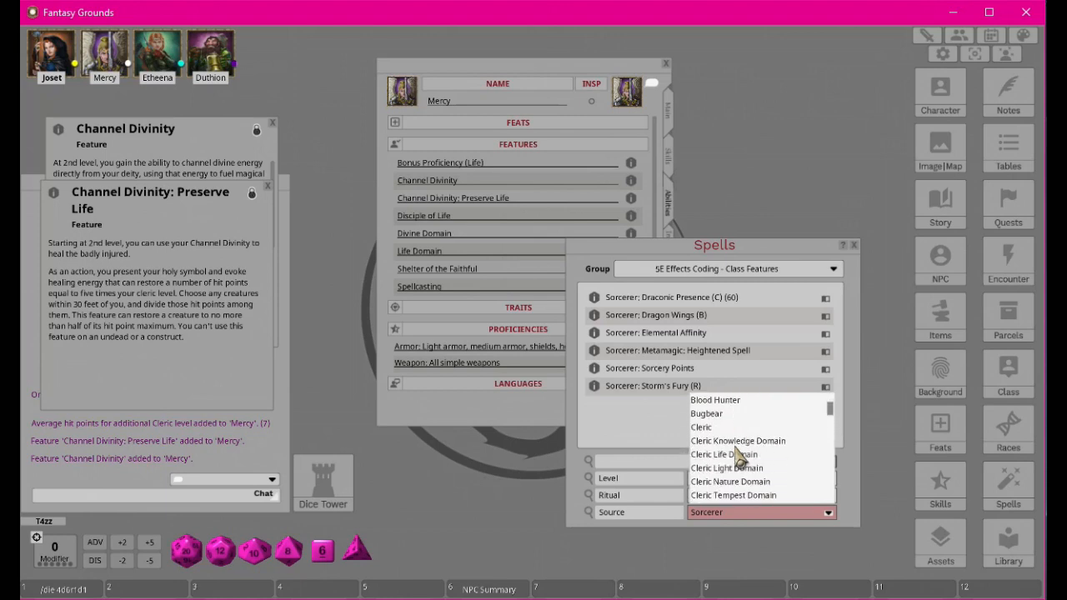
scroll(738, 456, down, 1)
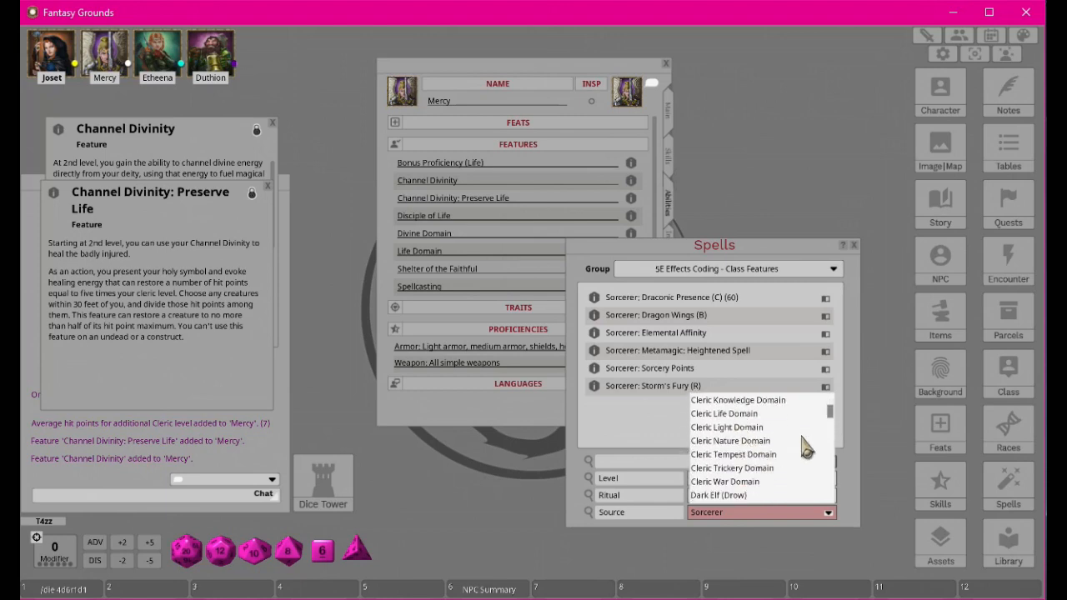
click(727, 427)
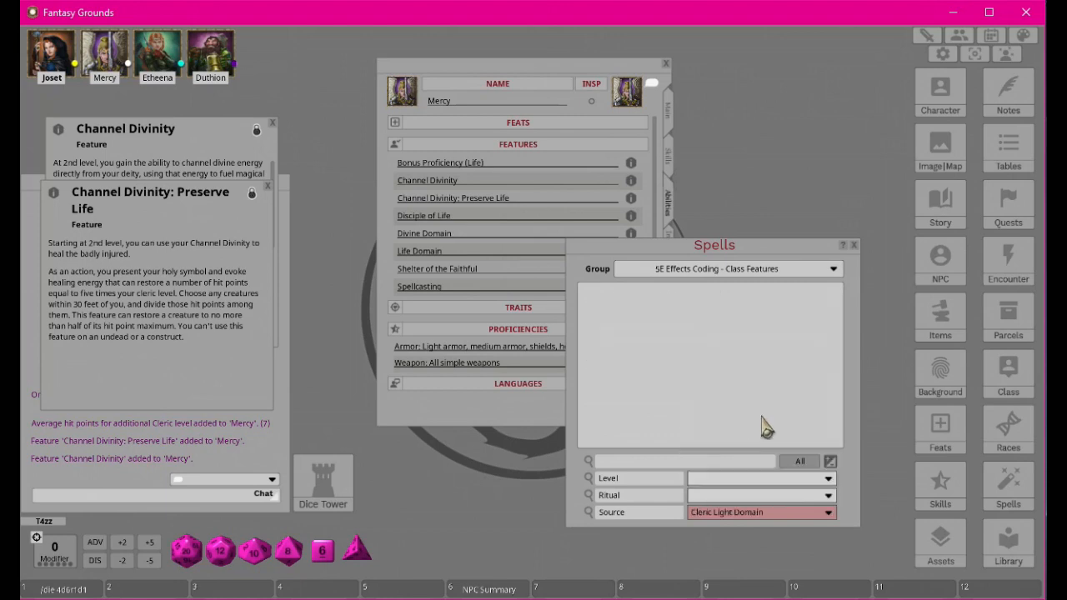
click(750, 514)
scroll(741, 455, up, 1)
click(707, 428)
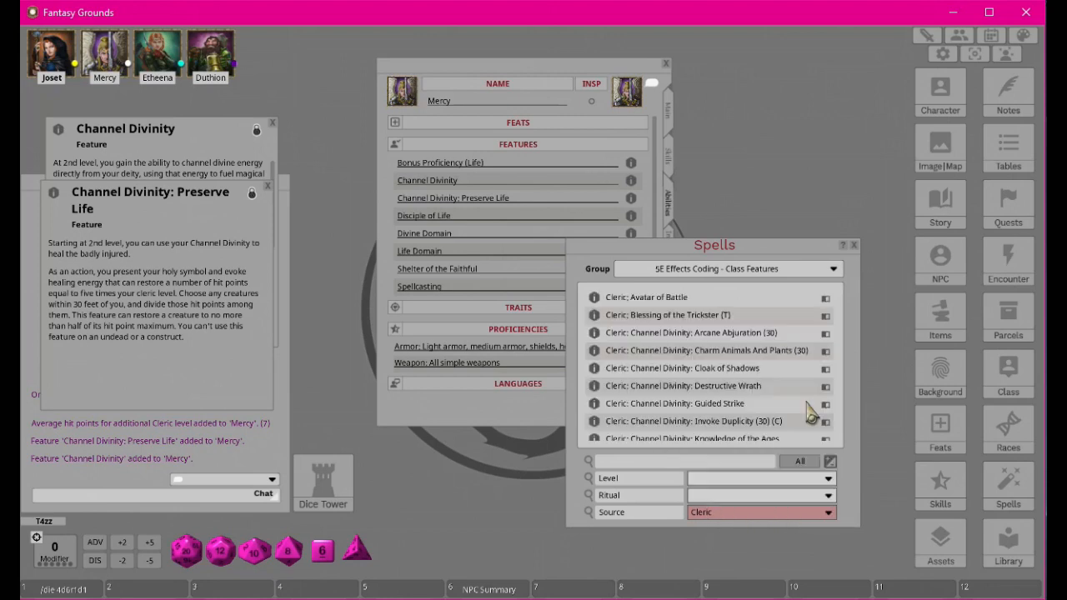
drag(708, 254, 824, 123)
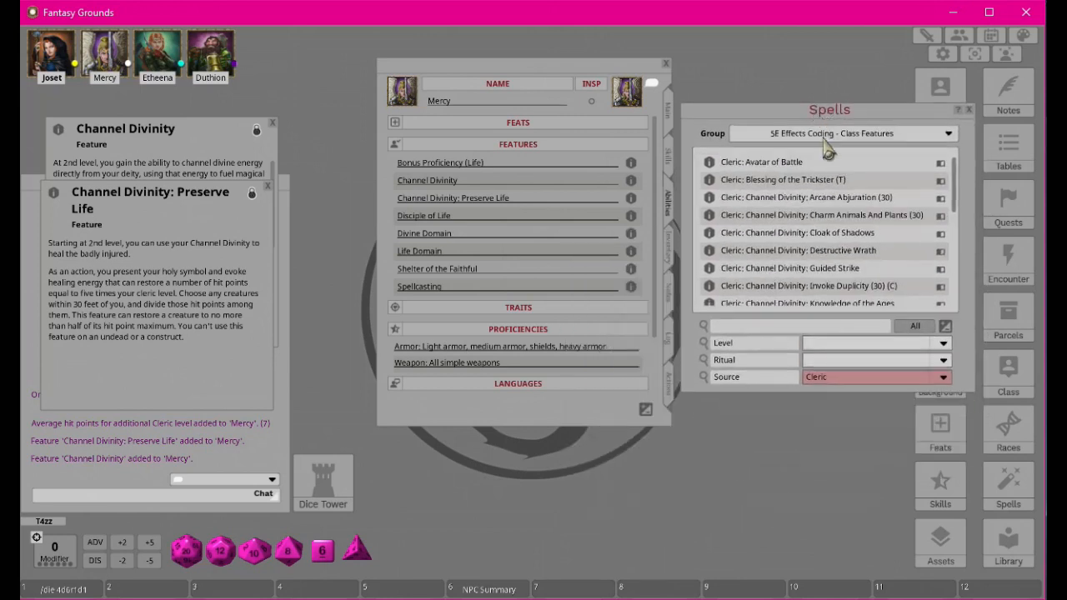
- Show Mercy's actions and collapse the Consumables, Life Domain Spells, Cantrips, Level 1 spells and Standard Actions groups
scroll(554, 260, down, 2)
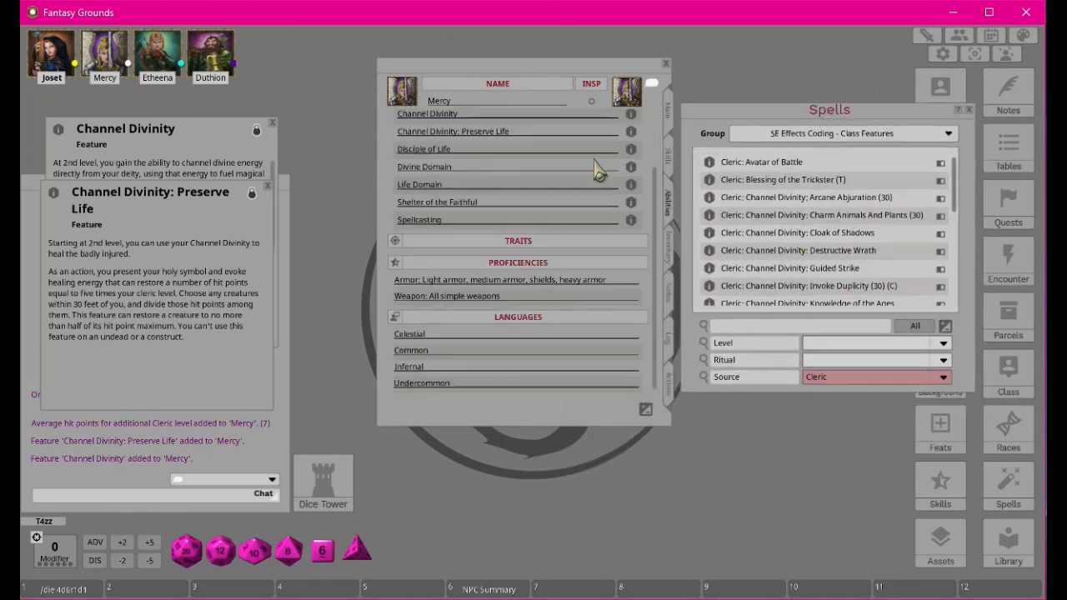
click(668, 393)
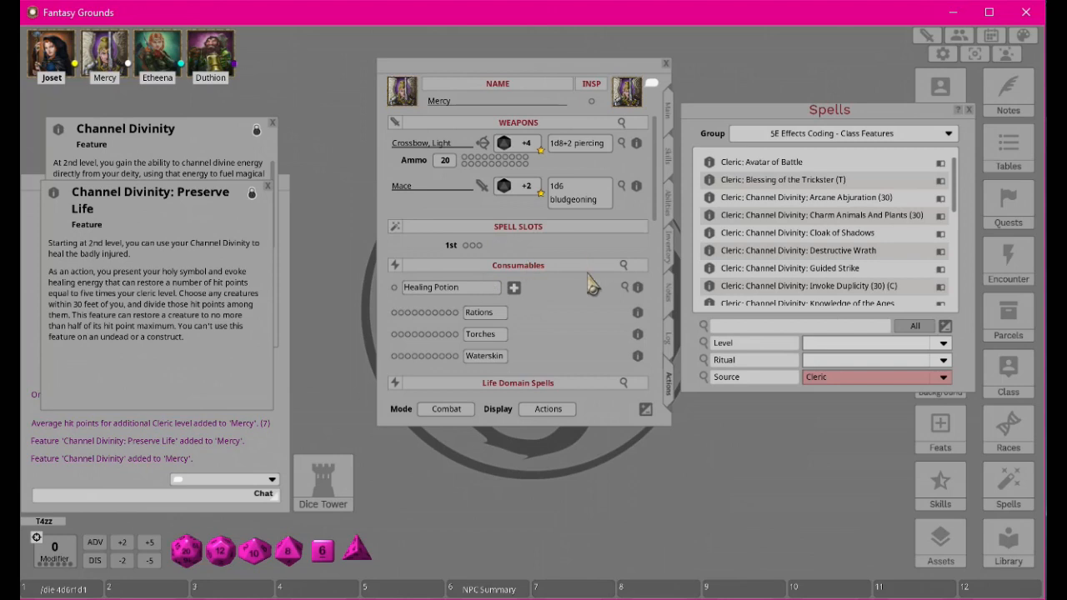
scroll(579, 391, down, 2)
scroll(579, 358, down, 3)
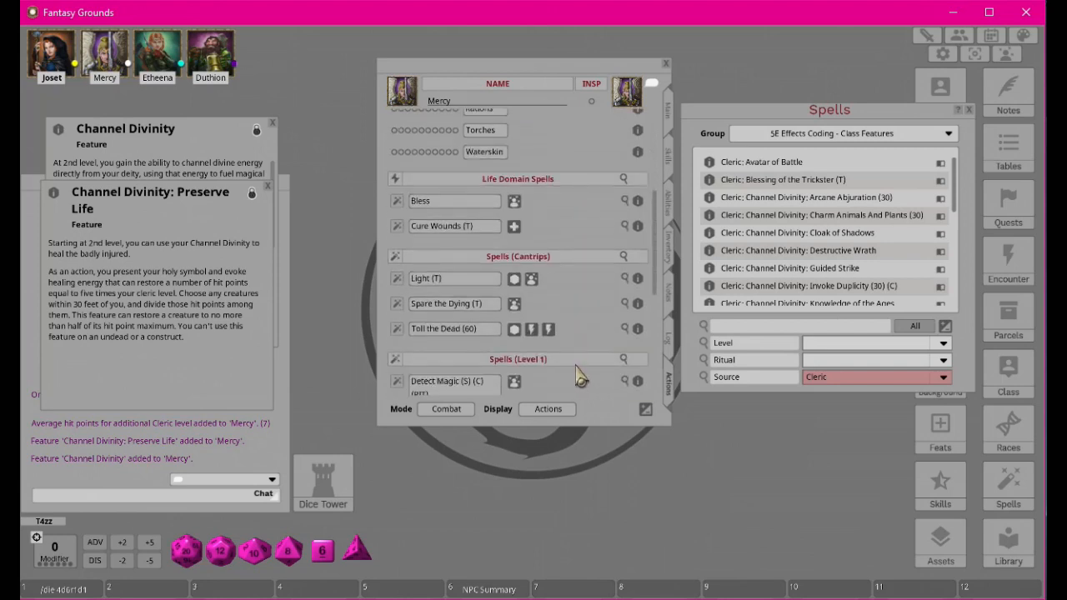
scroll(579, 375, down, 6)
scroll(587, 382, up, 7)
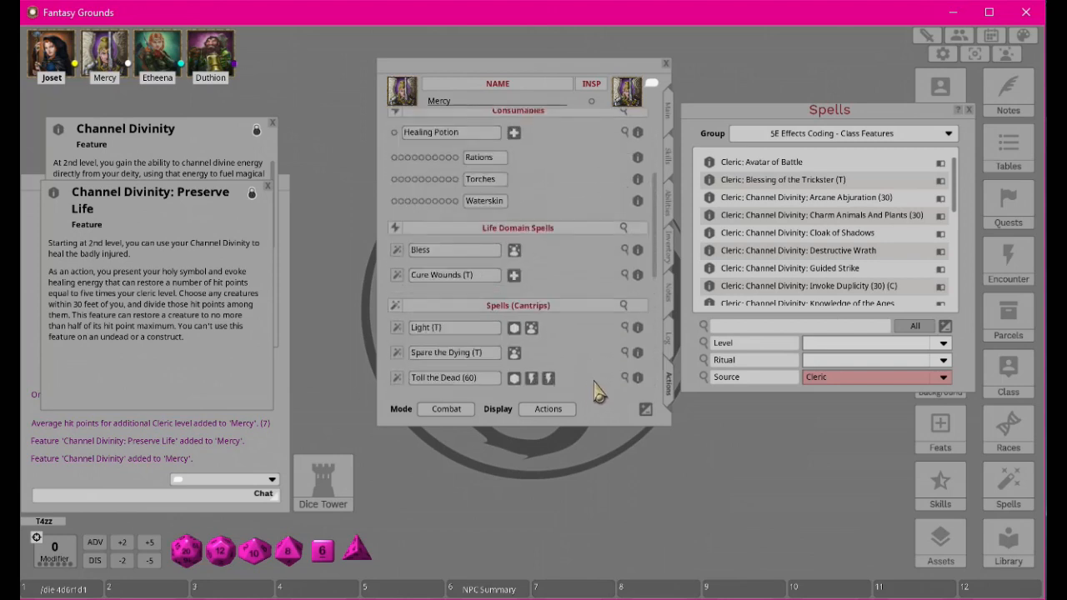
scroll(596, 392, up, 3)
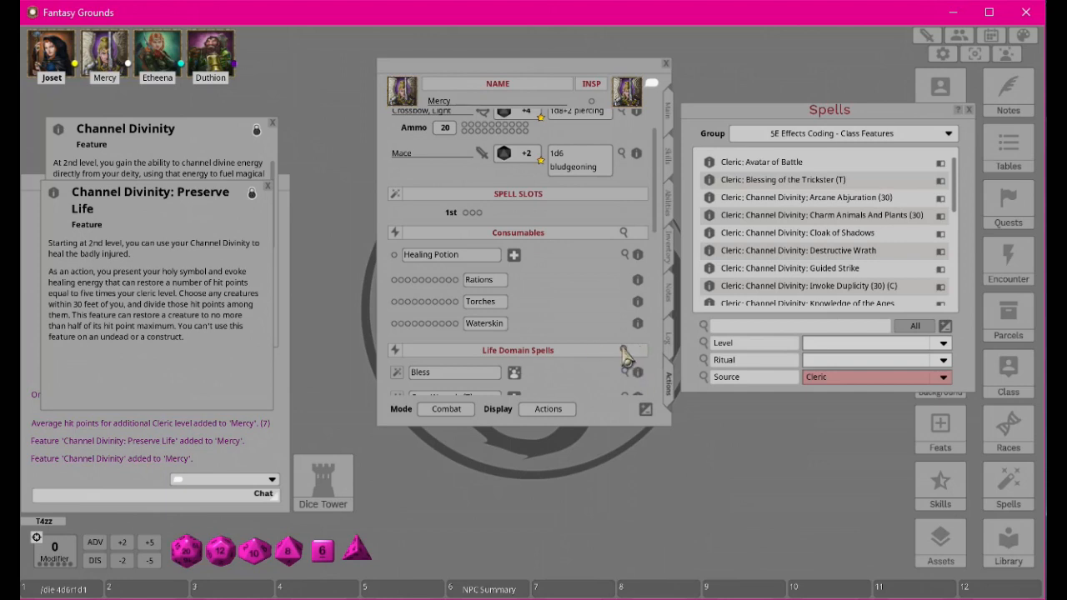
click(531, 353)
scroll(598, 350, down, 2)
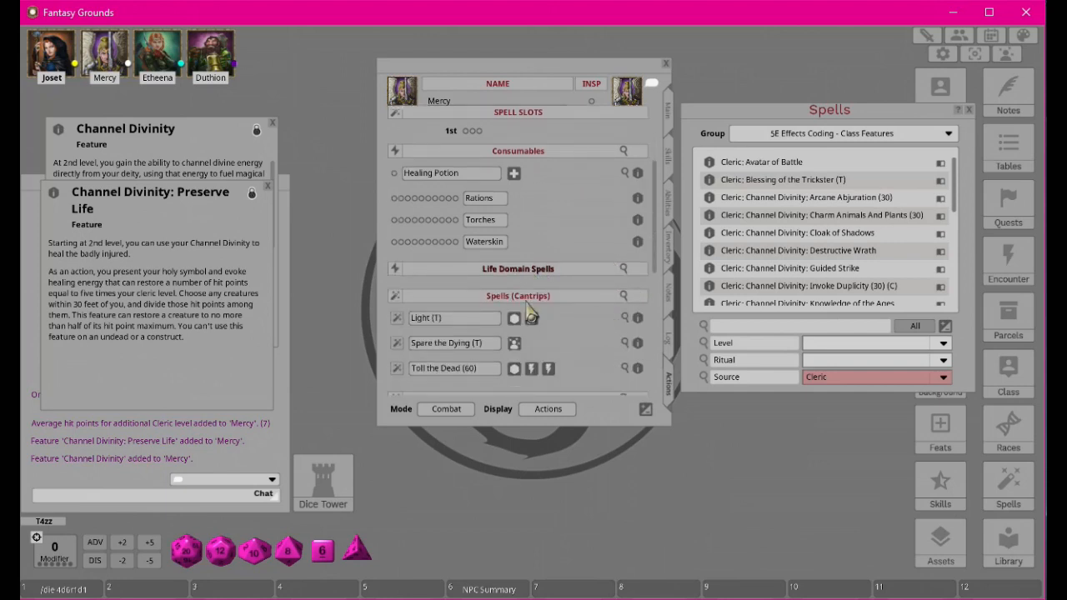
click(527, 296)
click(526, 325)
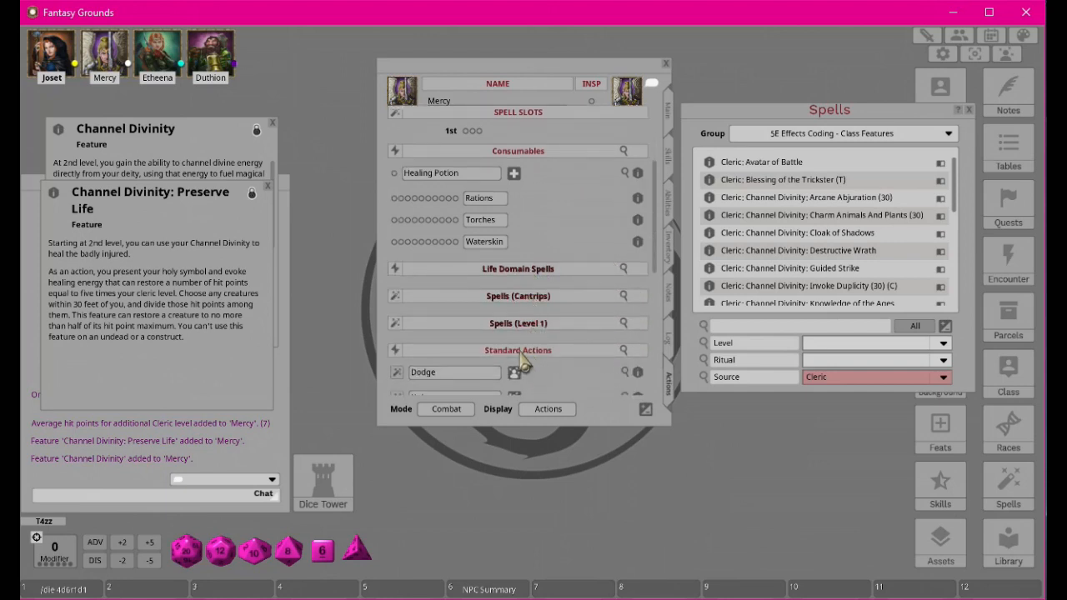
scroll(583, 383, up, 3)
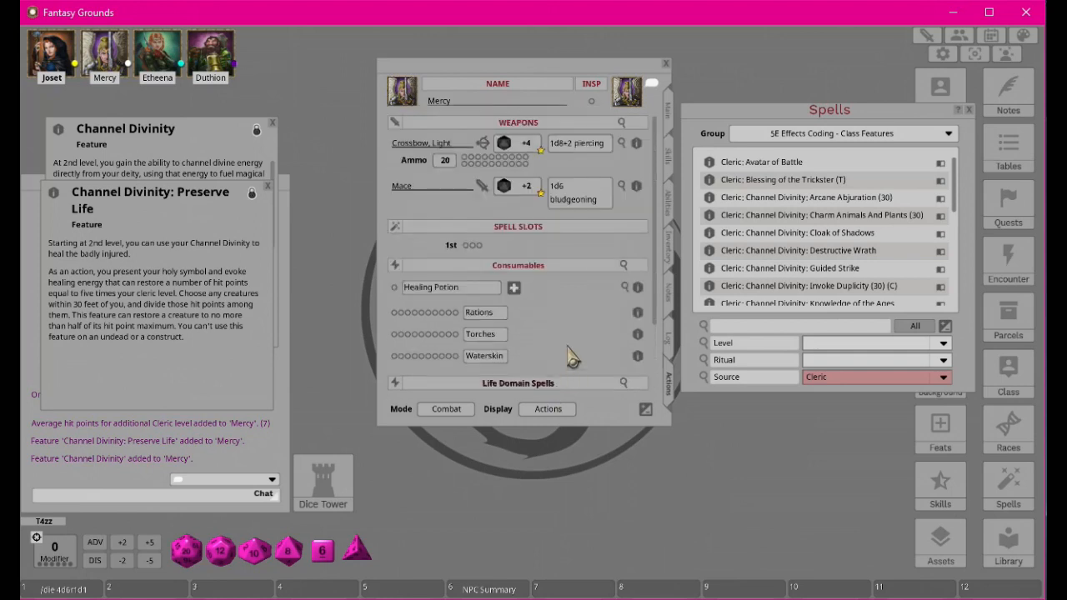
click(525, 268)
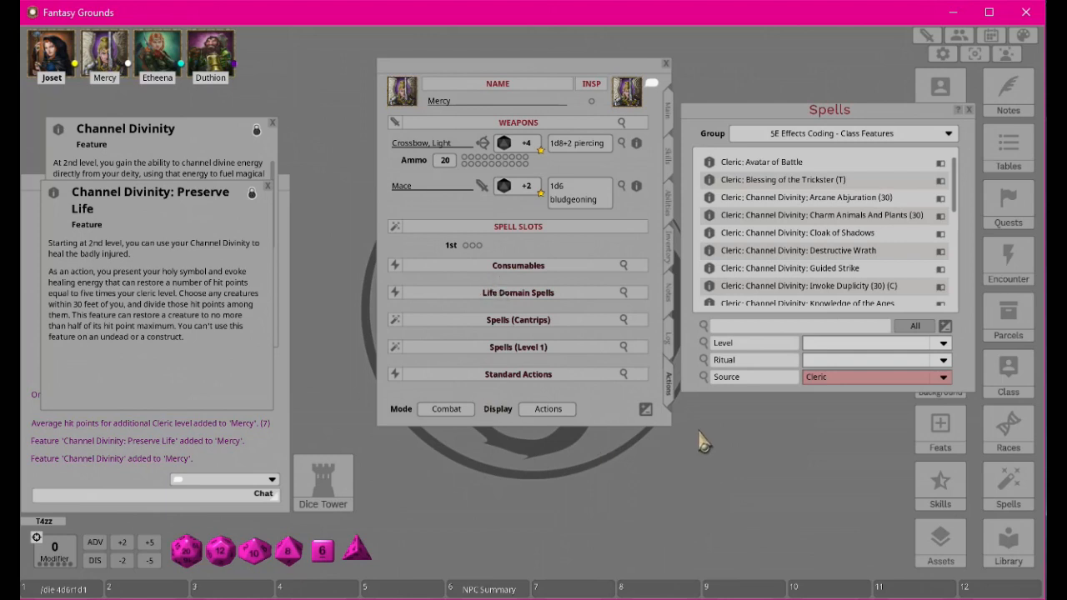
- Add a new power to Mercy's actions, assign it to a Class Features group, and start editing its name
click(646, 413)
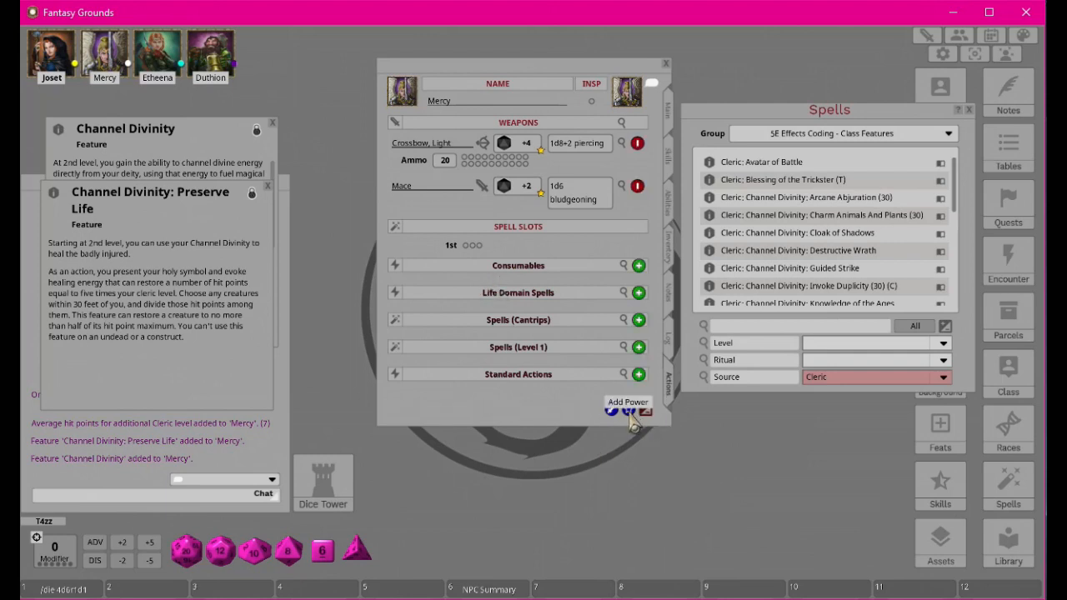
click(629, 412)
text(Class Features)
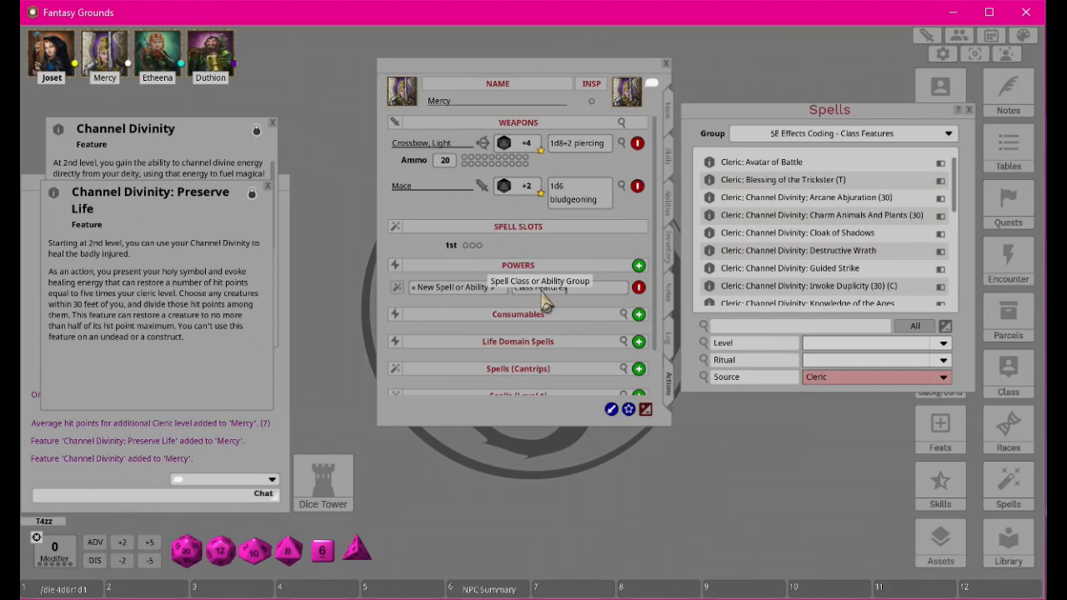
click(495, 289)
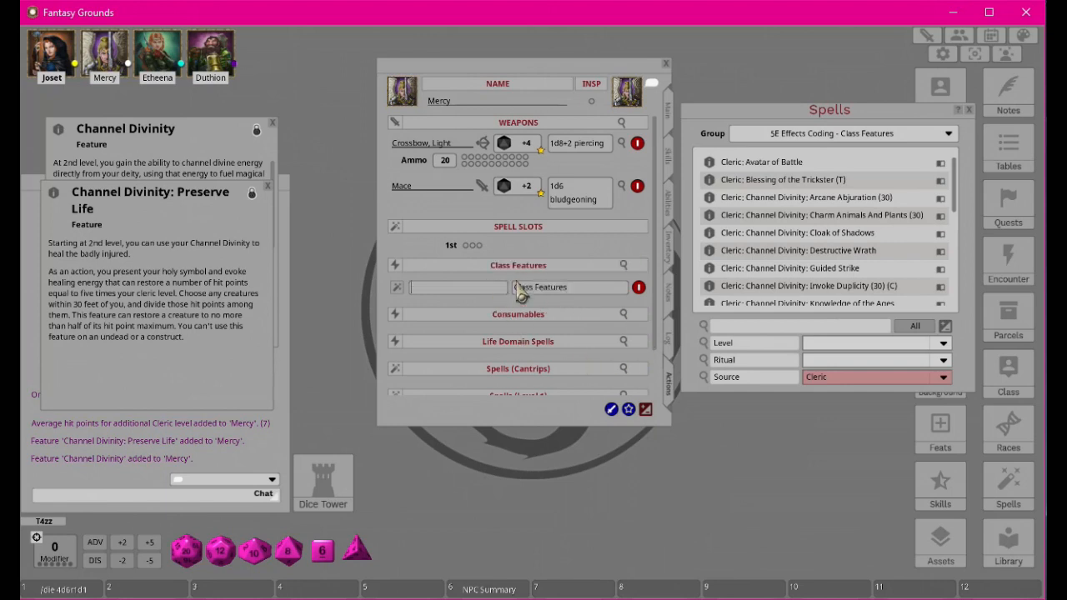
- Add Cleric: Channel Divinity: Preserve Life (30) to Mercy's Class Features group, hide its heal details, and finish editing the action list
scroll(616, 354, down, 1)
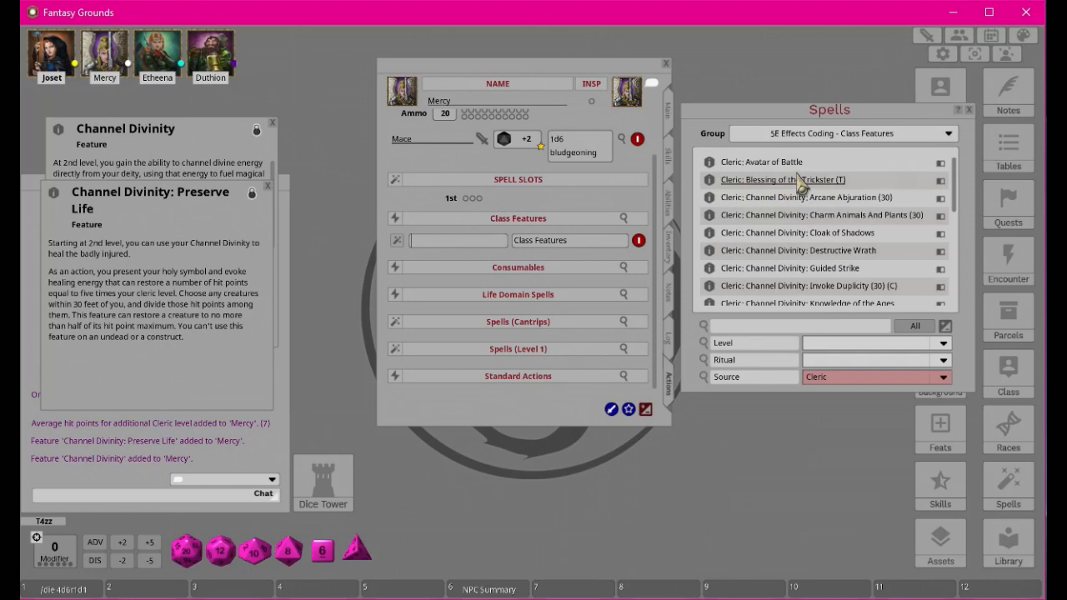
scroll(800, 232, down, 1)
scroll(798, 231, down, 3)
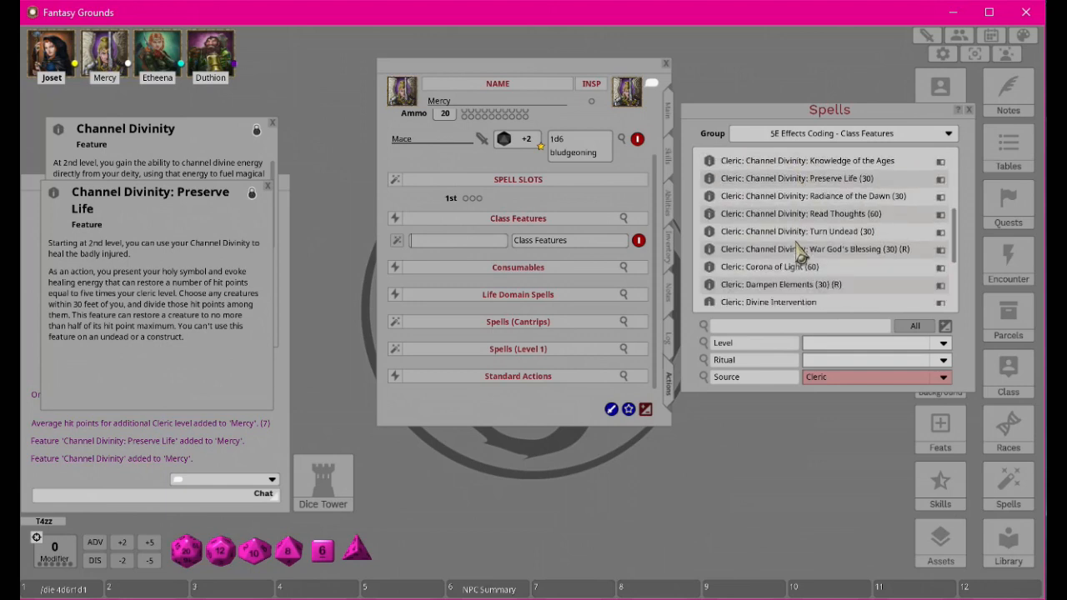
scroll(798, 250, down, 3)
scroll(798, 296, up, 5)
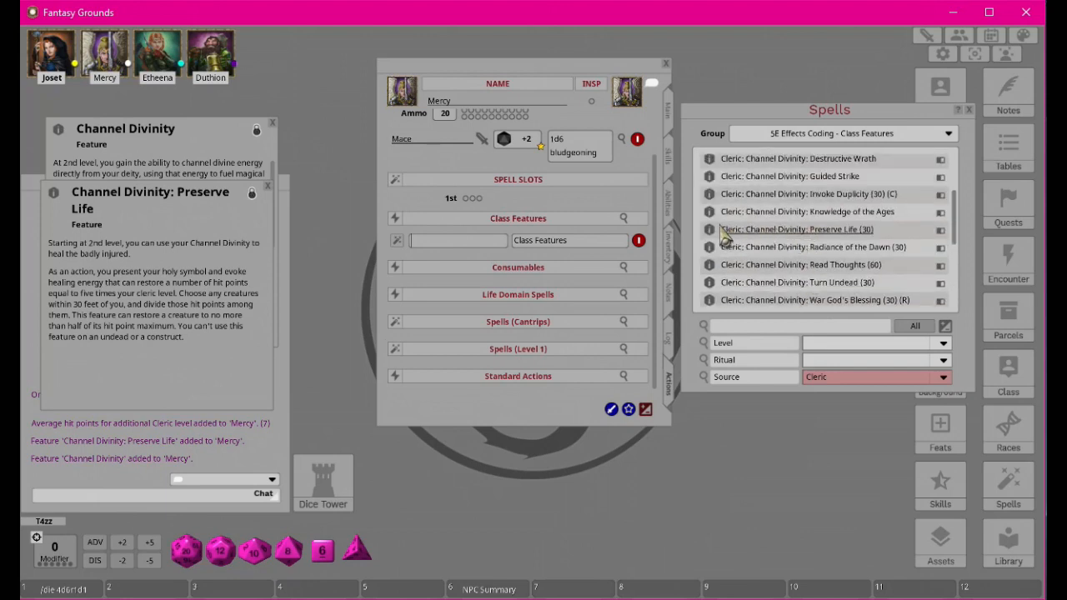
drag(710, 233, 482, 227)
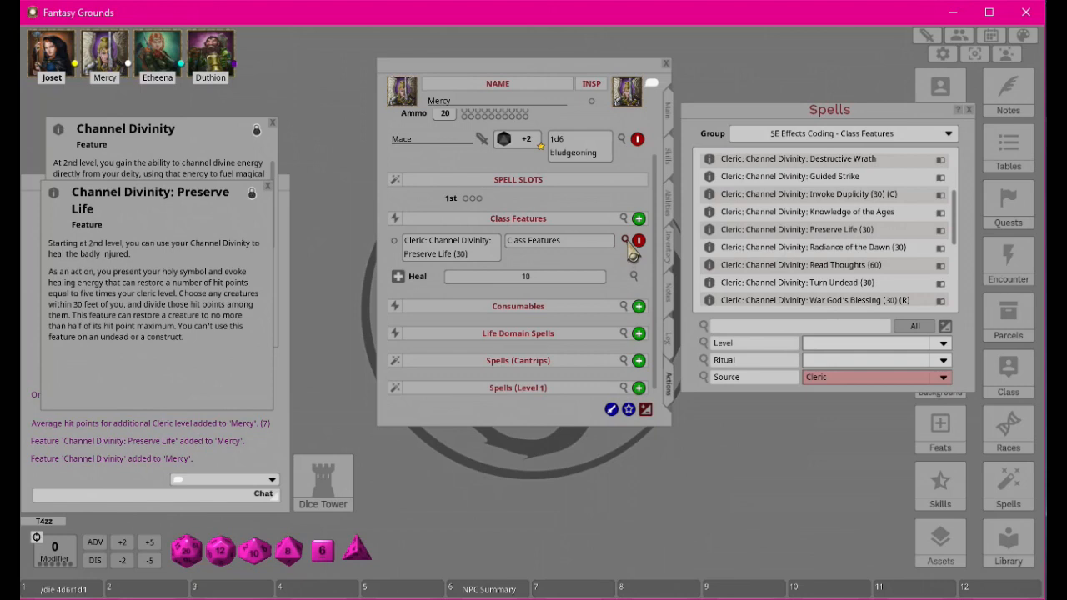
click(626, 240)
click(647, 408)
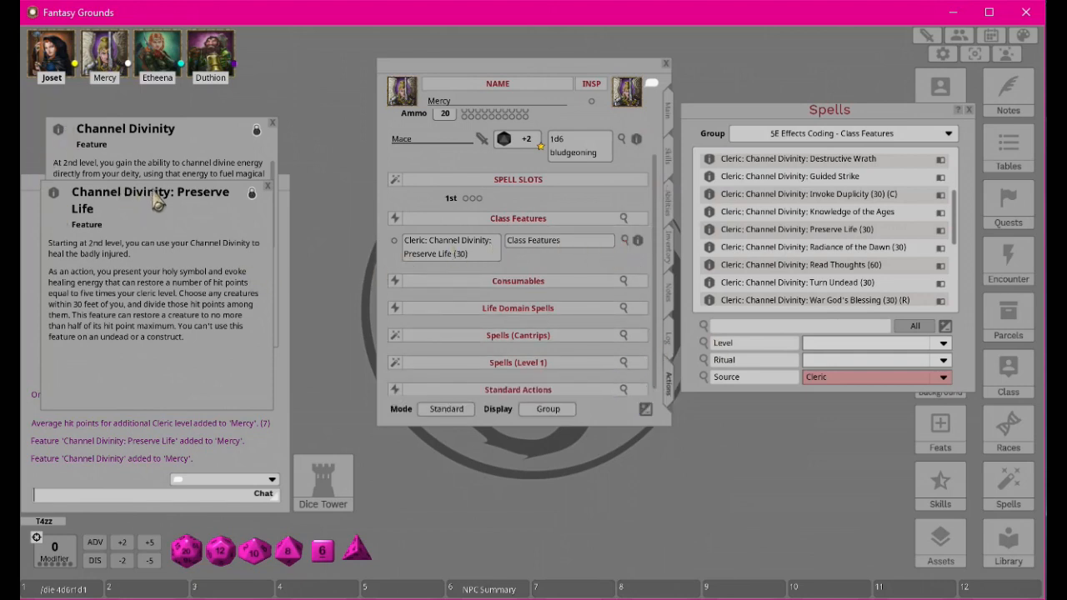
- Read the Preserve Life and Channel Divinity descriptions, including the Turn Undead rules, and close both
drag(155, 199, 420, 51)
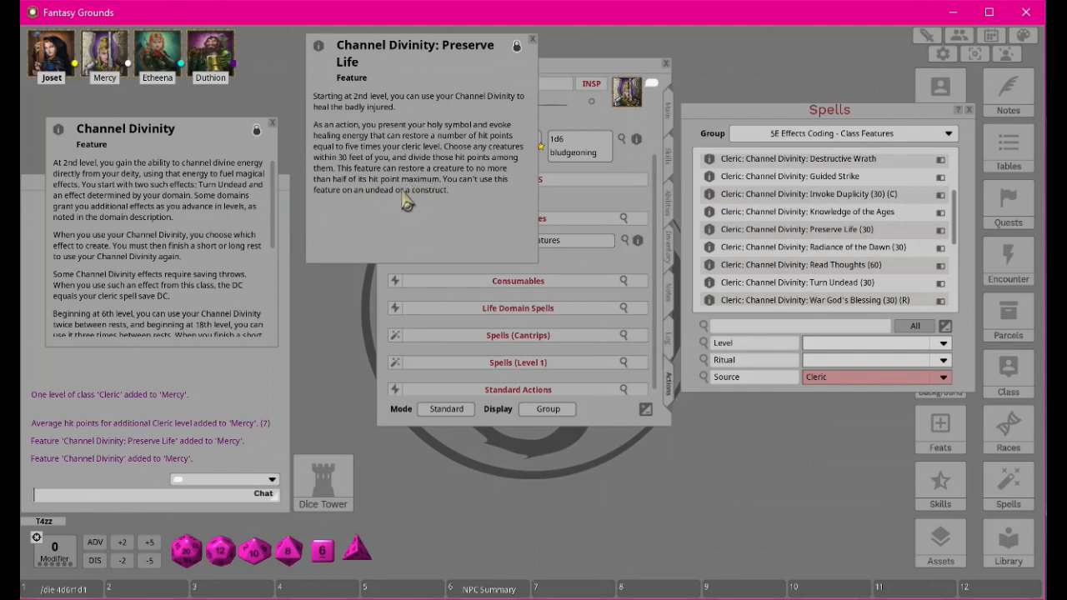
scroll(127, 195, down, 1)
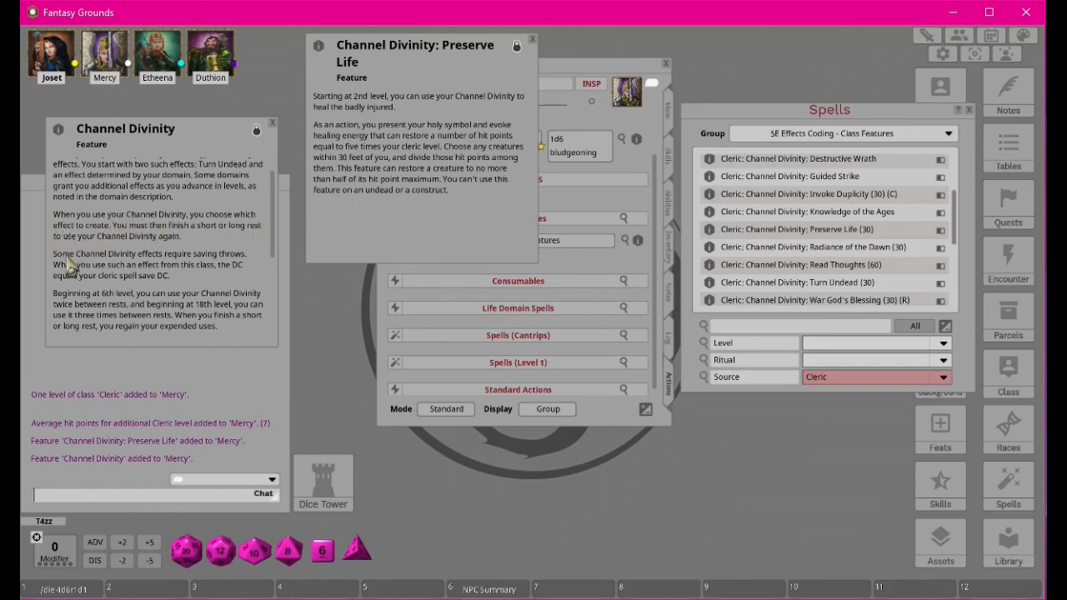
scroll(208, 262, down, 1)
scroll(204, 260, down, 4)
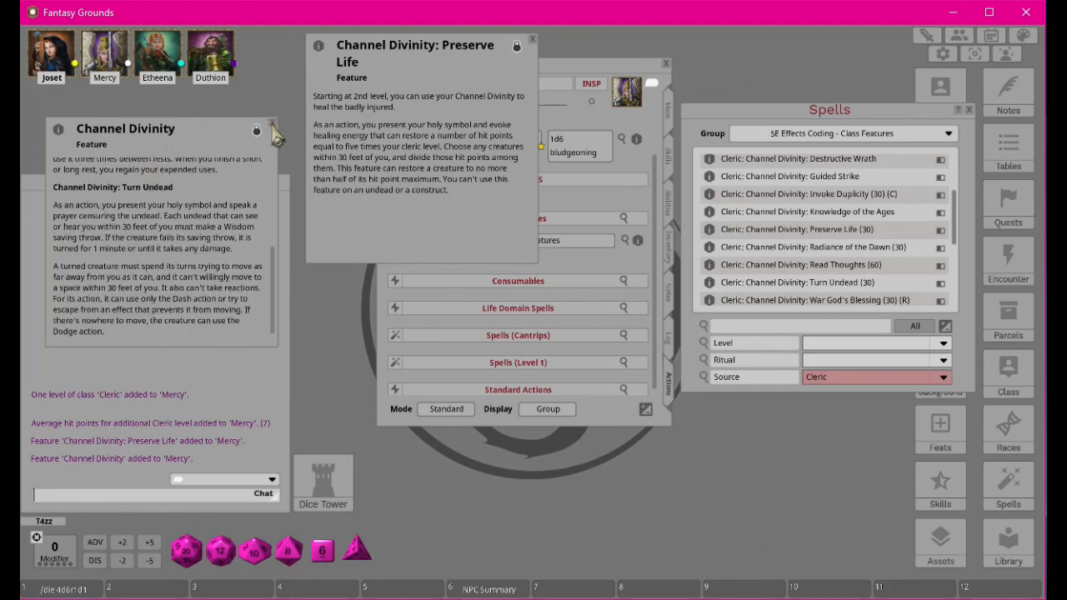
click(271, 123)
click(533, 42)
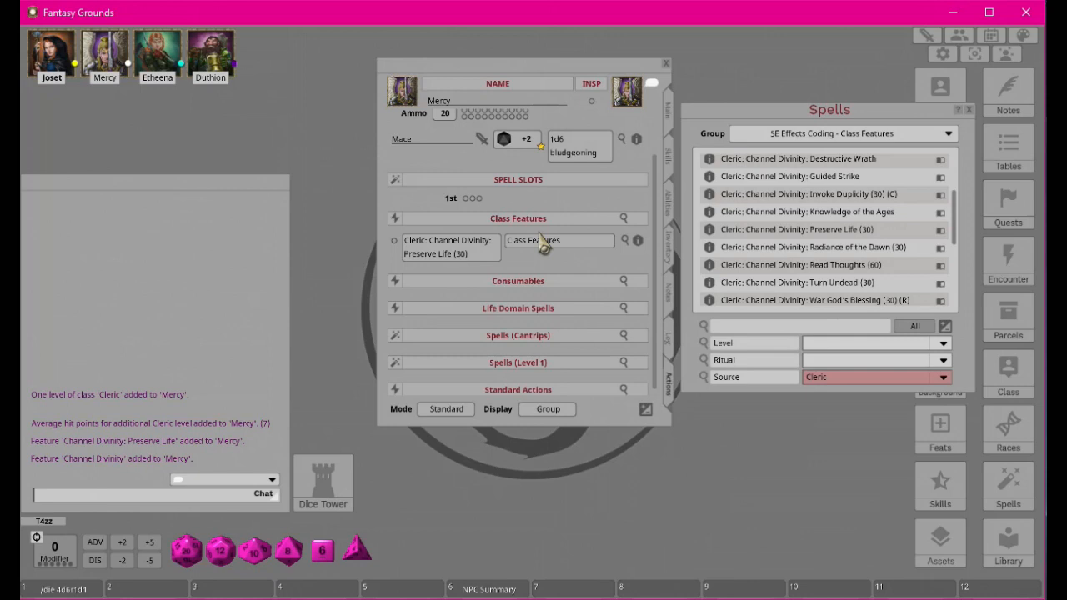
- Rename the new power to Channel Divinity: Preserve Life (30) and review its linked spell description
click(453, 243)
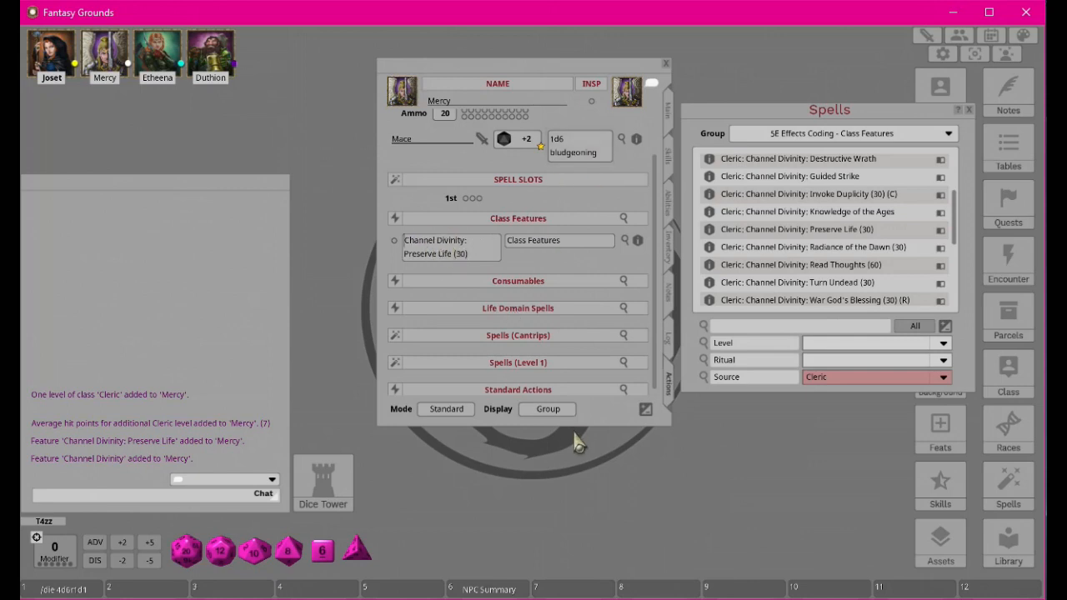
click(638, 241)
scroll(553, 309, down, 2)
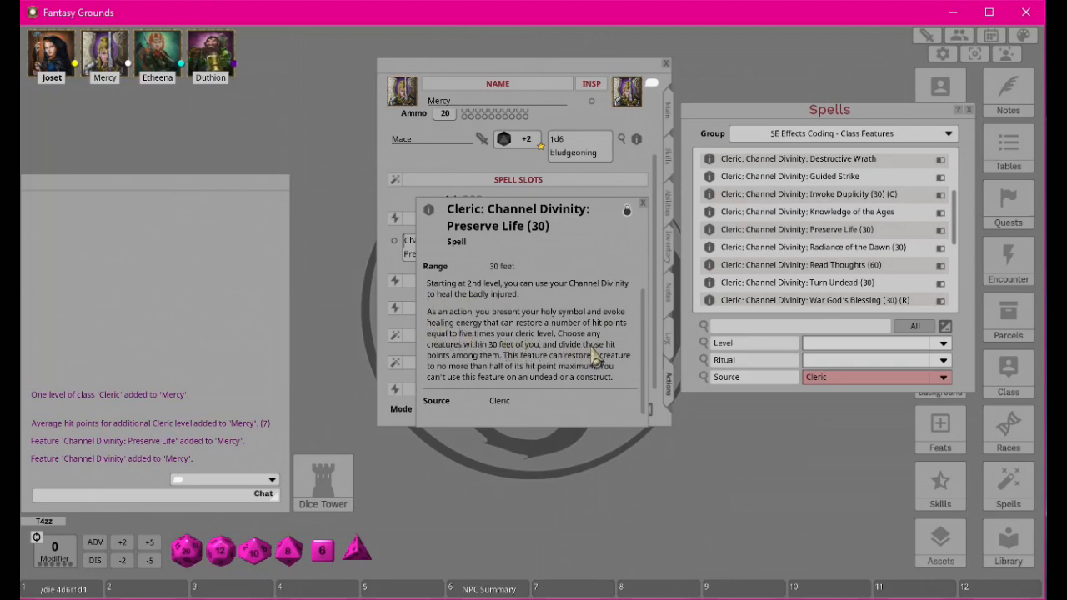
scroll(589, 364, up, 1)
scroll(589, 363, down, 1)
scroll(563, 367, up, 1)
scroll(567, 367, down, 1)
click(643, 203)
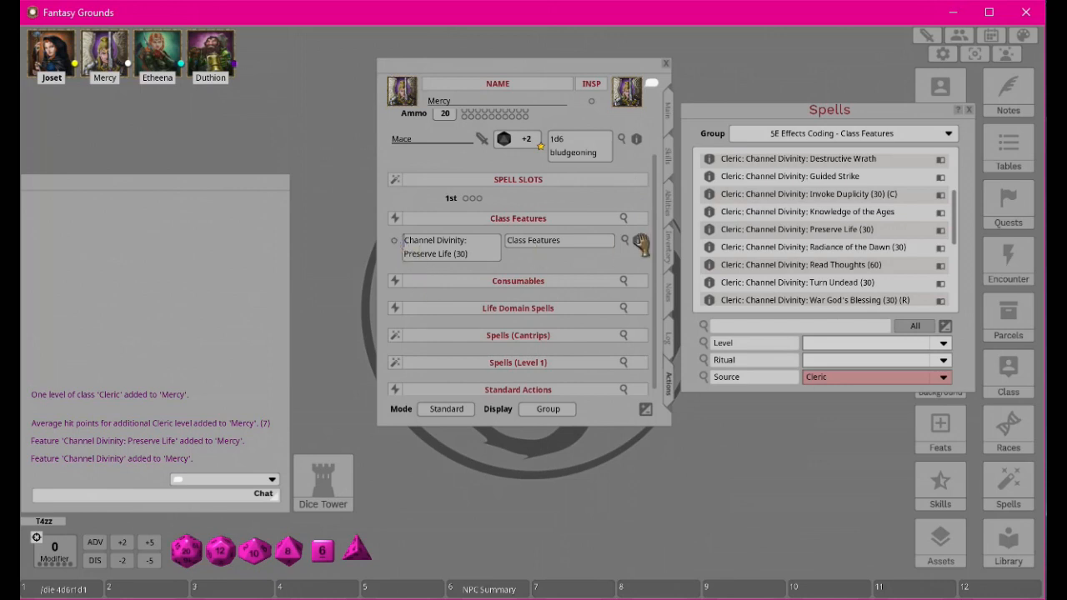
- Check the Preserve Life power's settings and uses in Preparation mode, and leave Mercy's actions in Combat mode
click(624, 241)
click(624, 241)
click(445, 409)
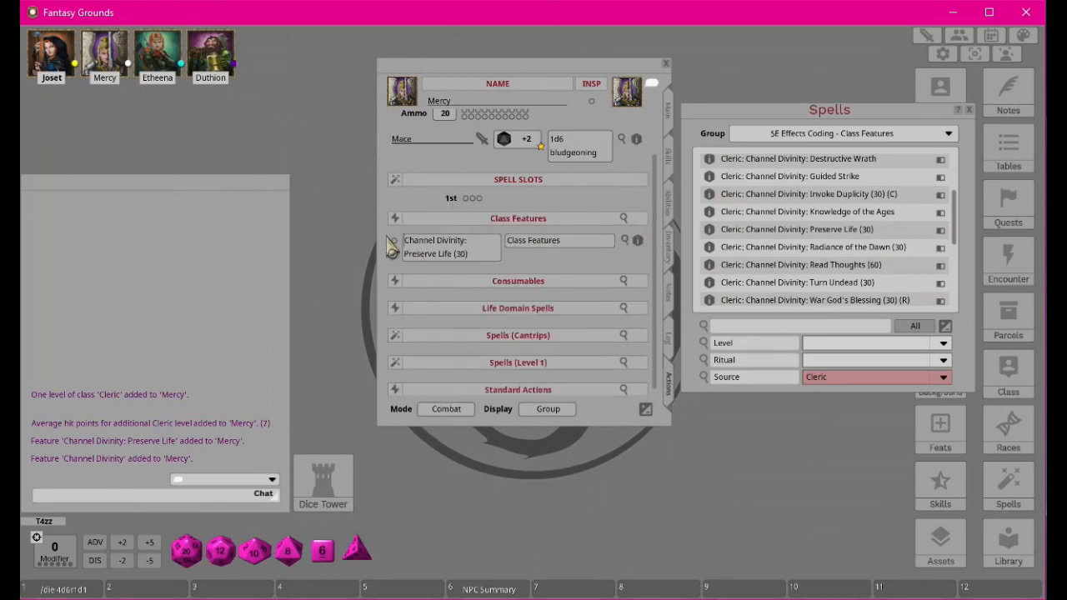
click(443, 408)
click(443, 407)
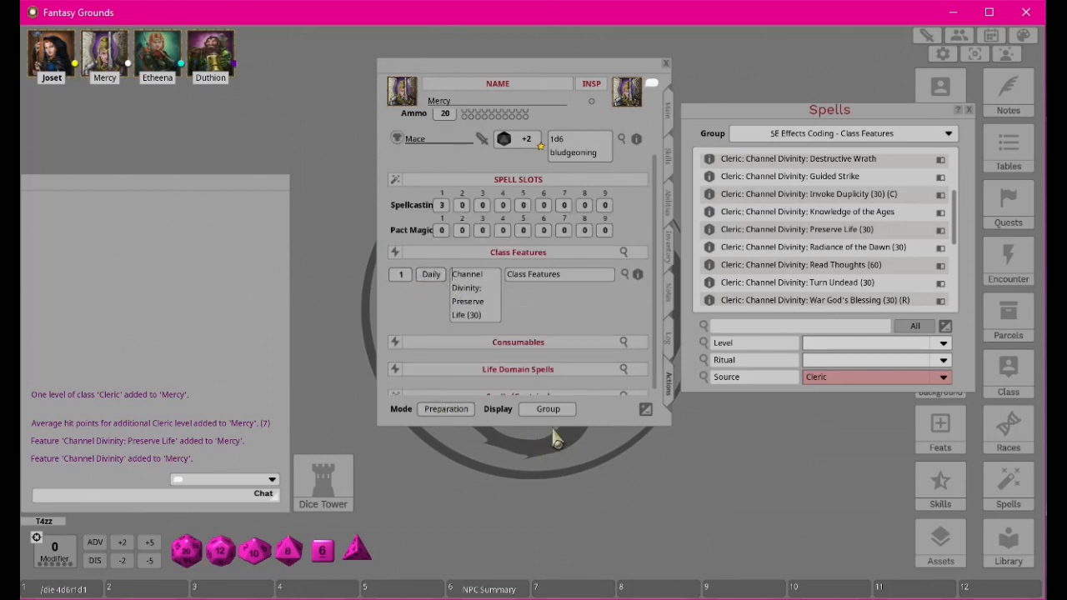
click(468, 409)
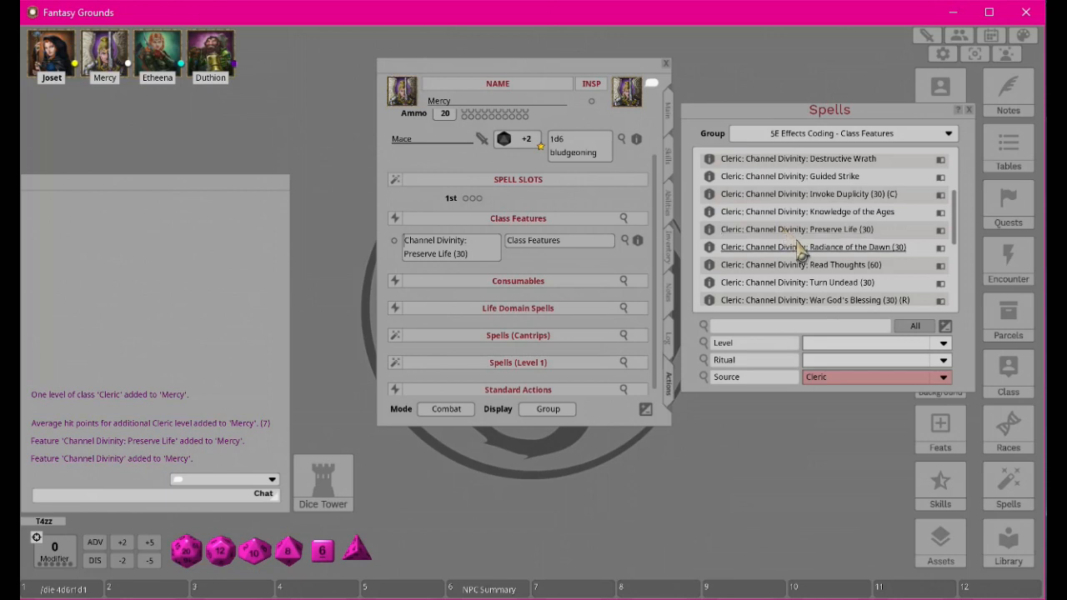
- Browse the Cleric entries in the Spells list and check them against the features on Mercy's character sheet
scroll(805, 188, down, 2)
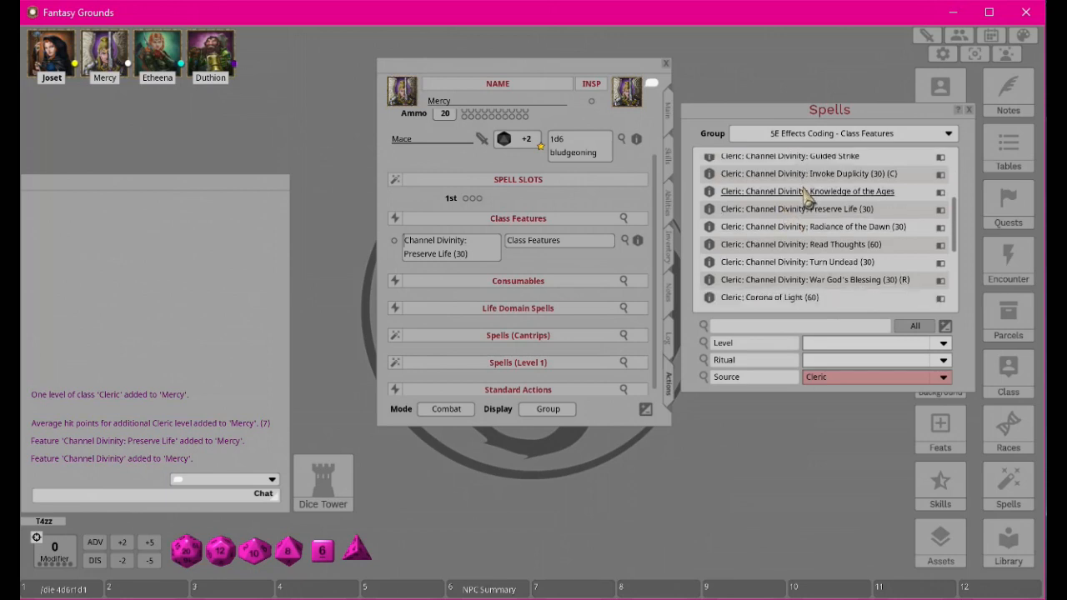
scroll(807, 200, down, 6)
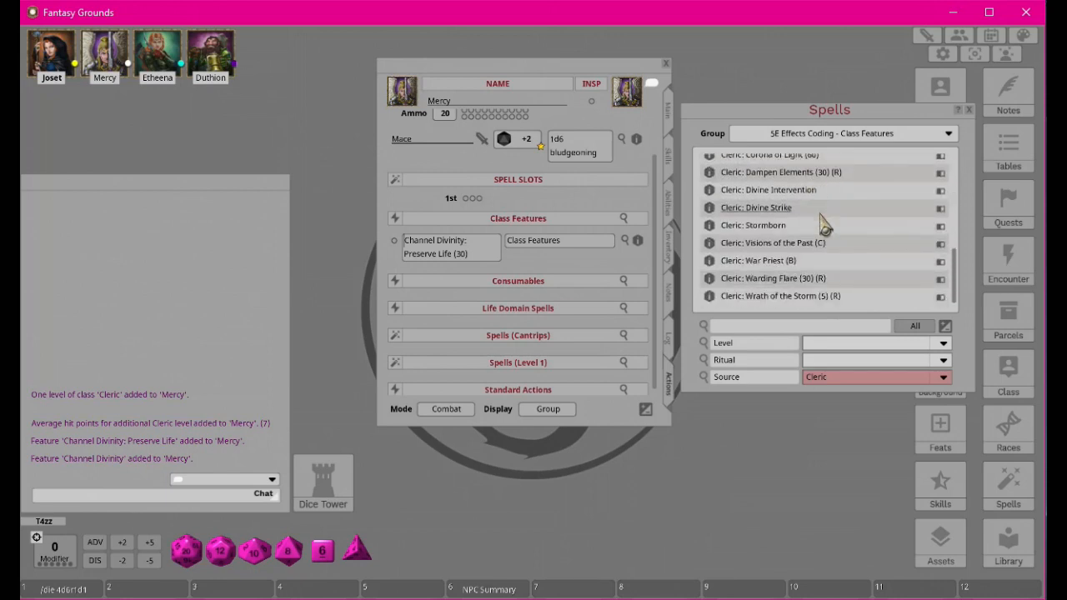
scroll(821, 218, up, 10)
scroll(822, 225, up, 3)
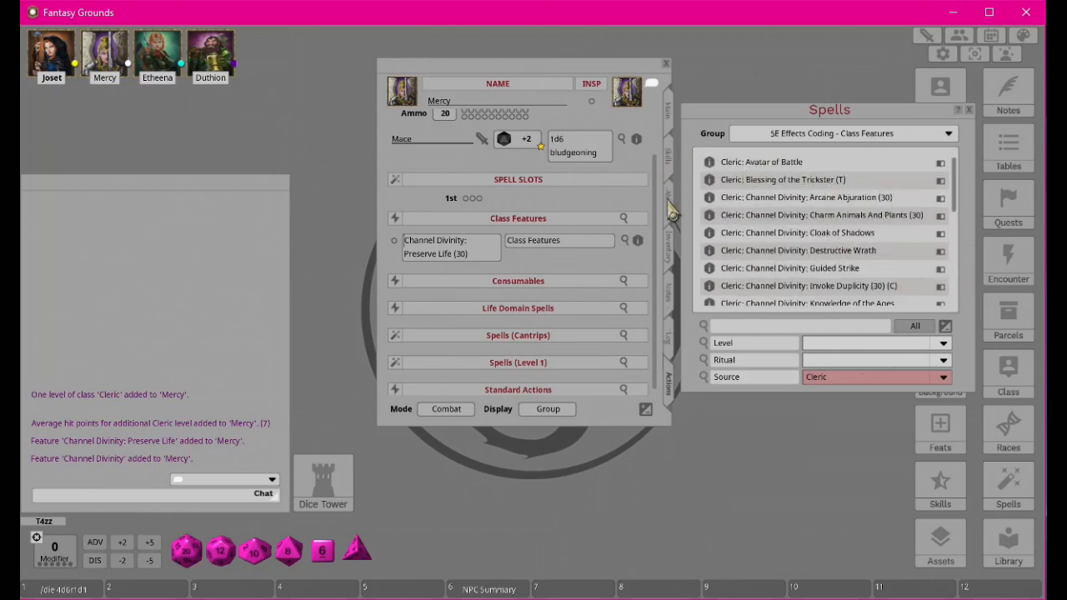
click(670, 206)
scroll(564, 208, up, 3)
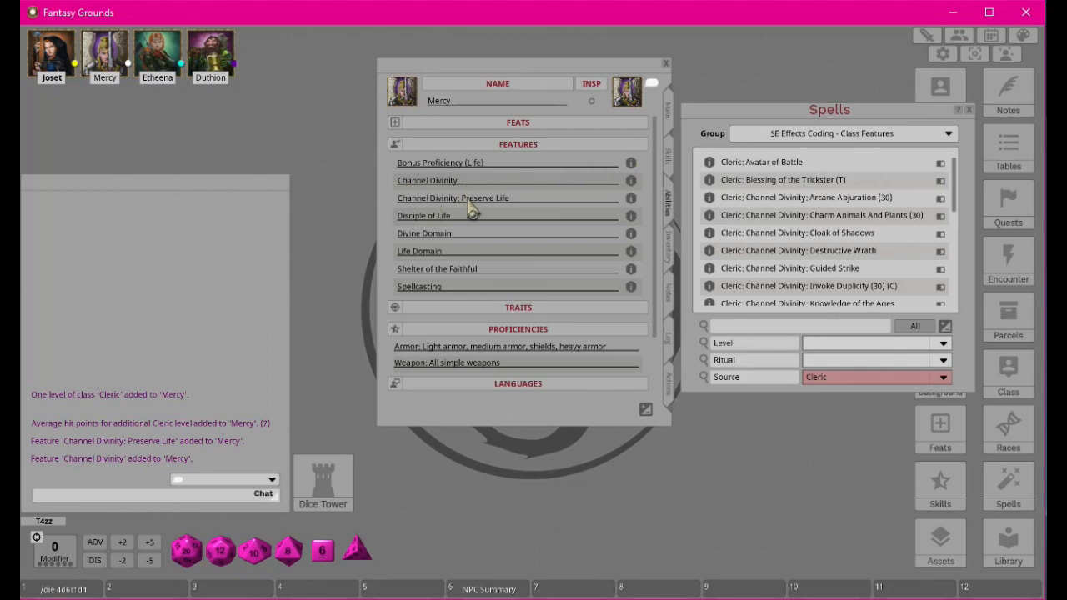
scroll(498, 271, down, 2)
scroll(497, 270, up, 2)
- Check the weapons, class features and consumables among Duthion's actions, and close his character sheet
click(207, 55)
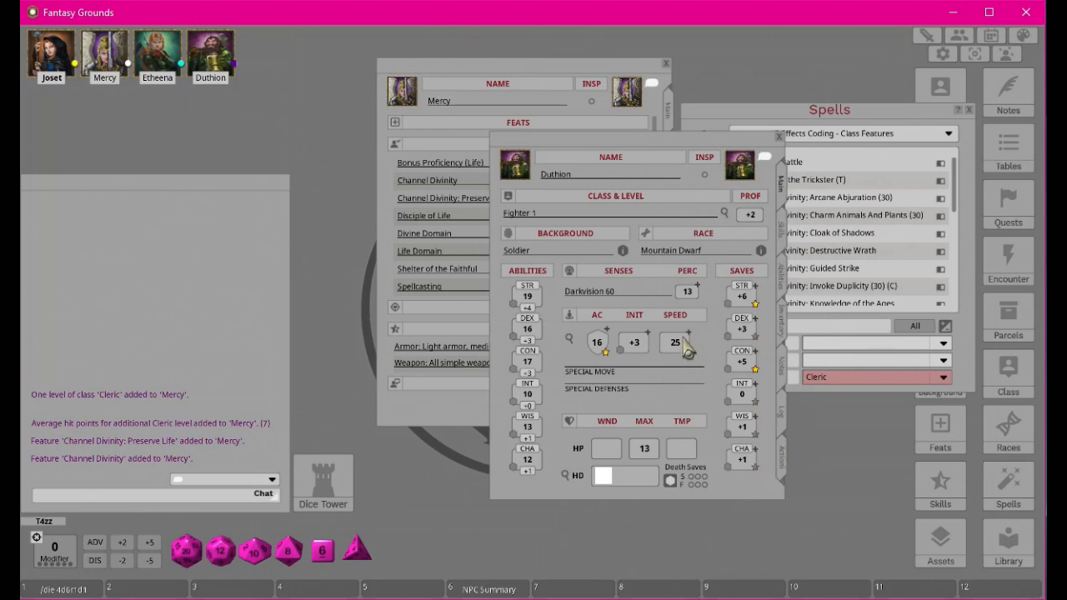
click(782, 457)
scroll(705, 328, down, 5)
scroll(705, 333, down, 6)
scroll(642, 354, up, 6)
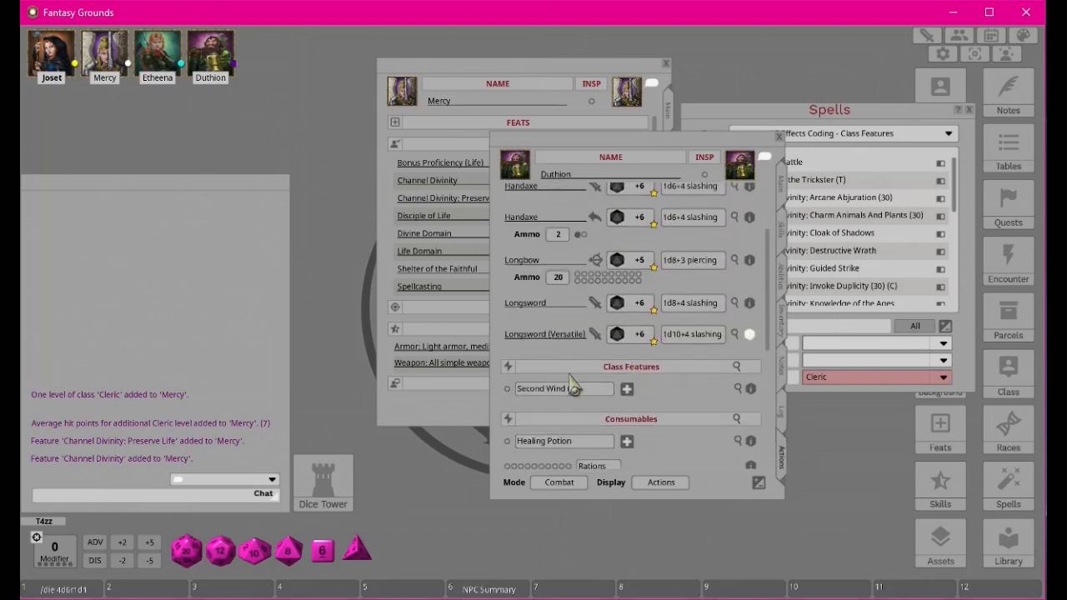
click(776, 138)
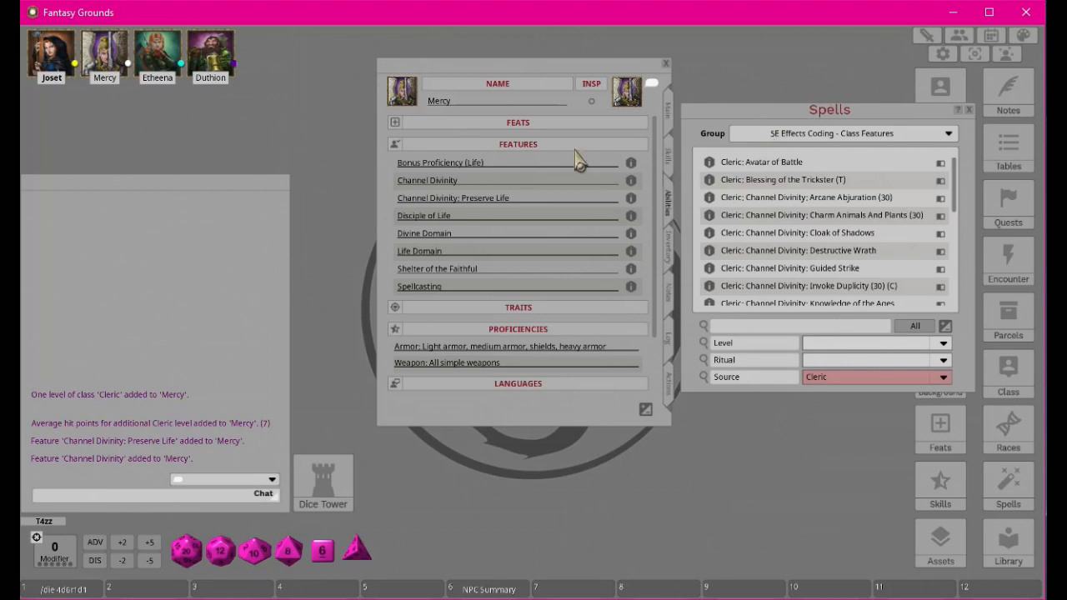
- Move Mercy's character sheet farther from the Spells list and review its inventory, notes, log, actions and main details
drag(537, 80, 466, 62)
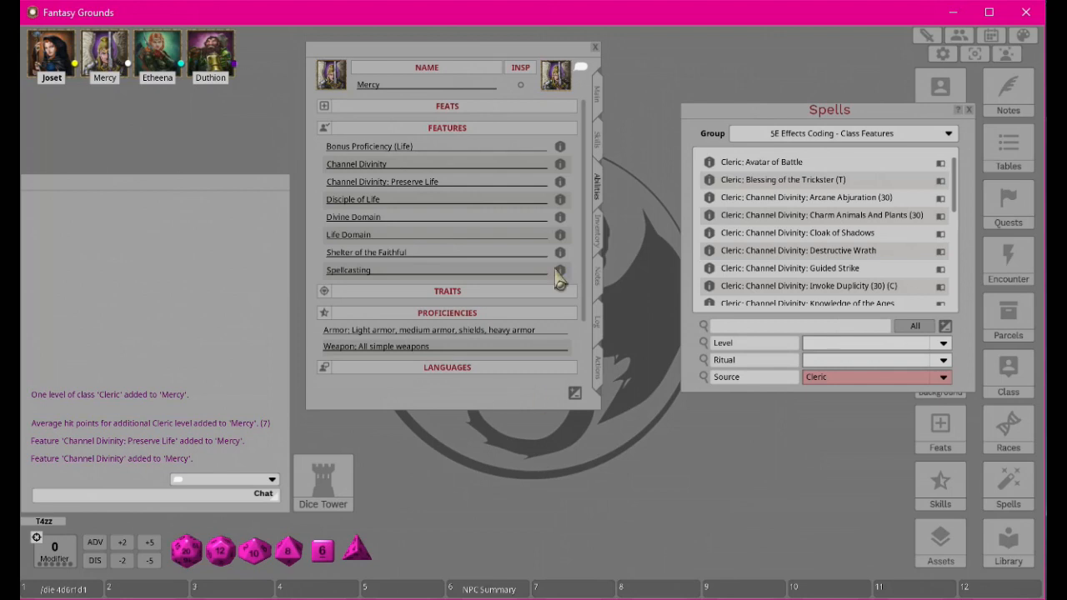
click(596, 272)
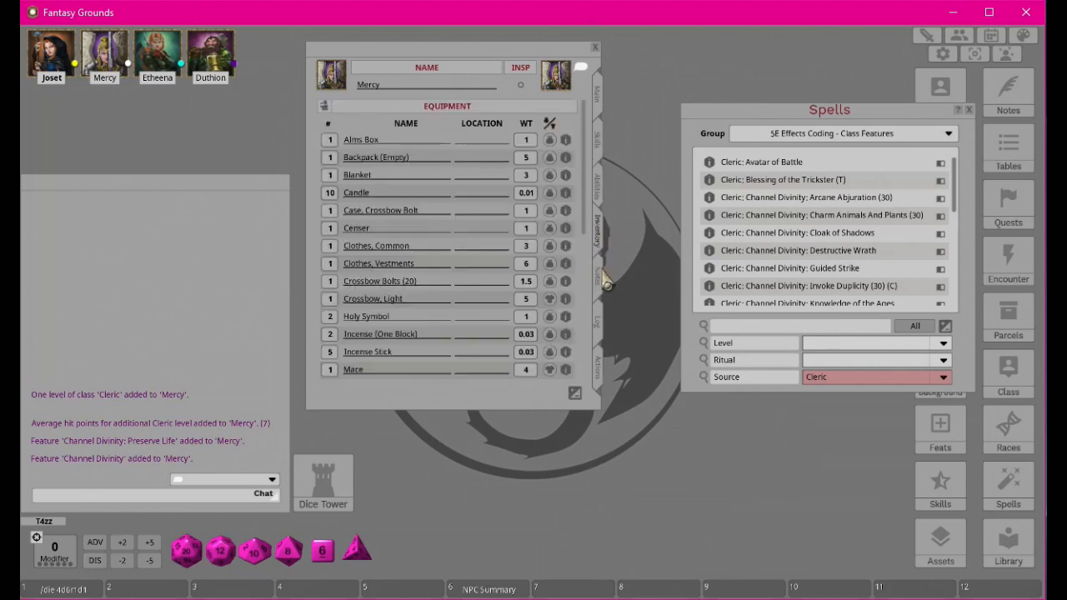
click(600, 281)
click(601, 328)
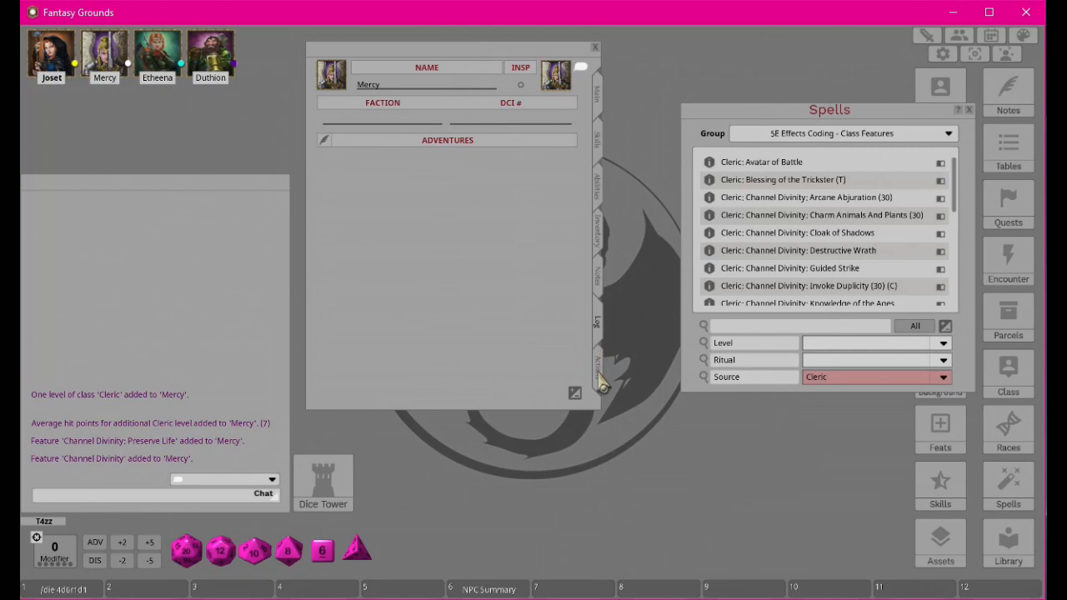
click(597, 380)
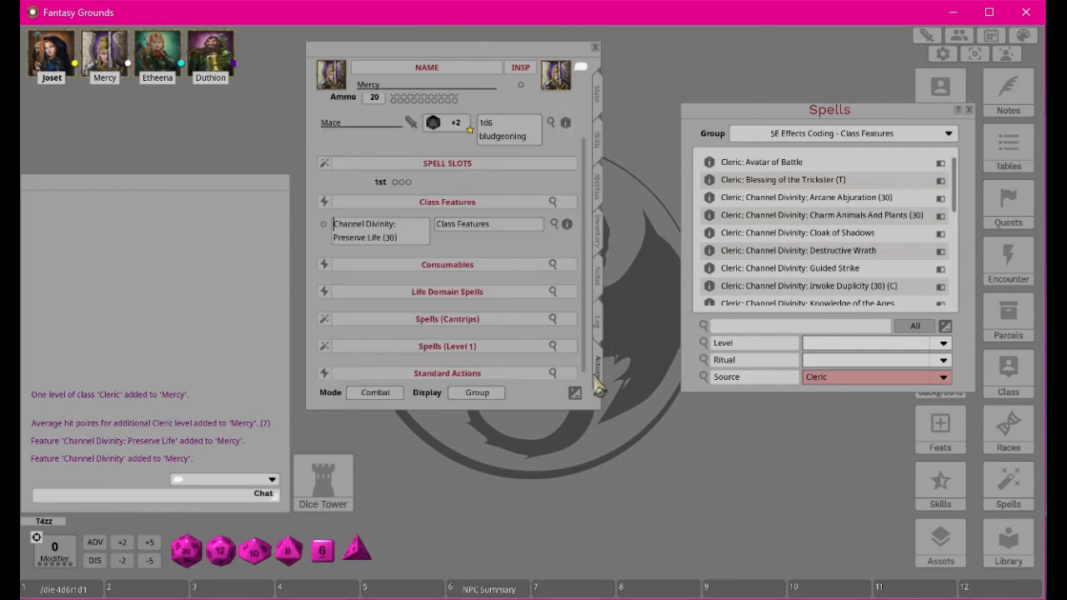
click(600, 98)
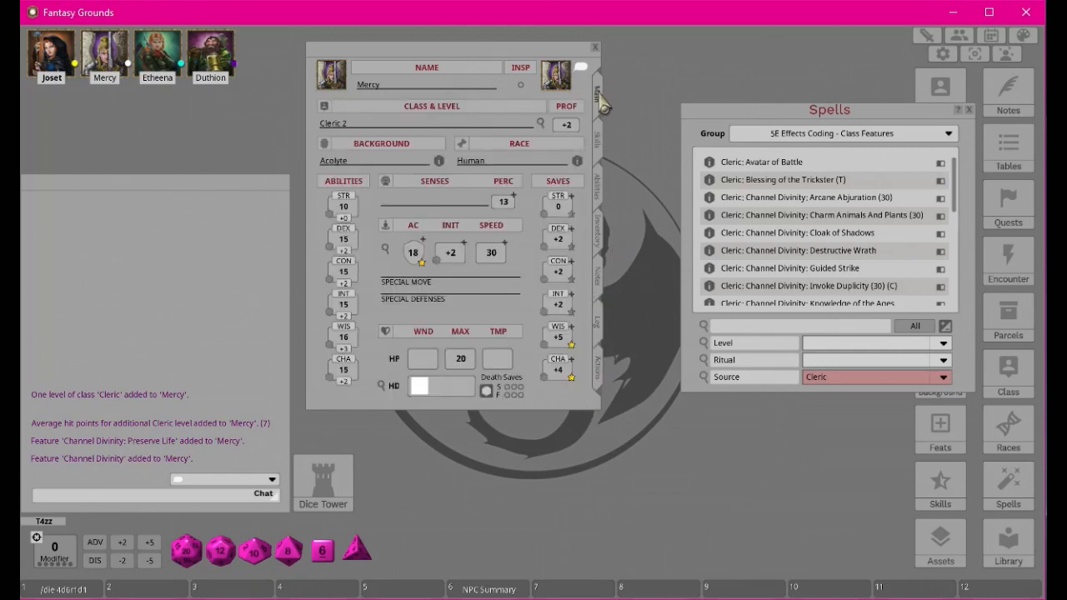